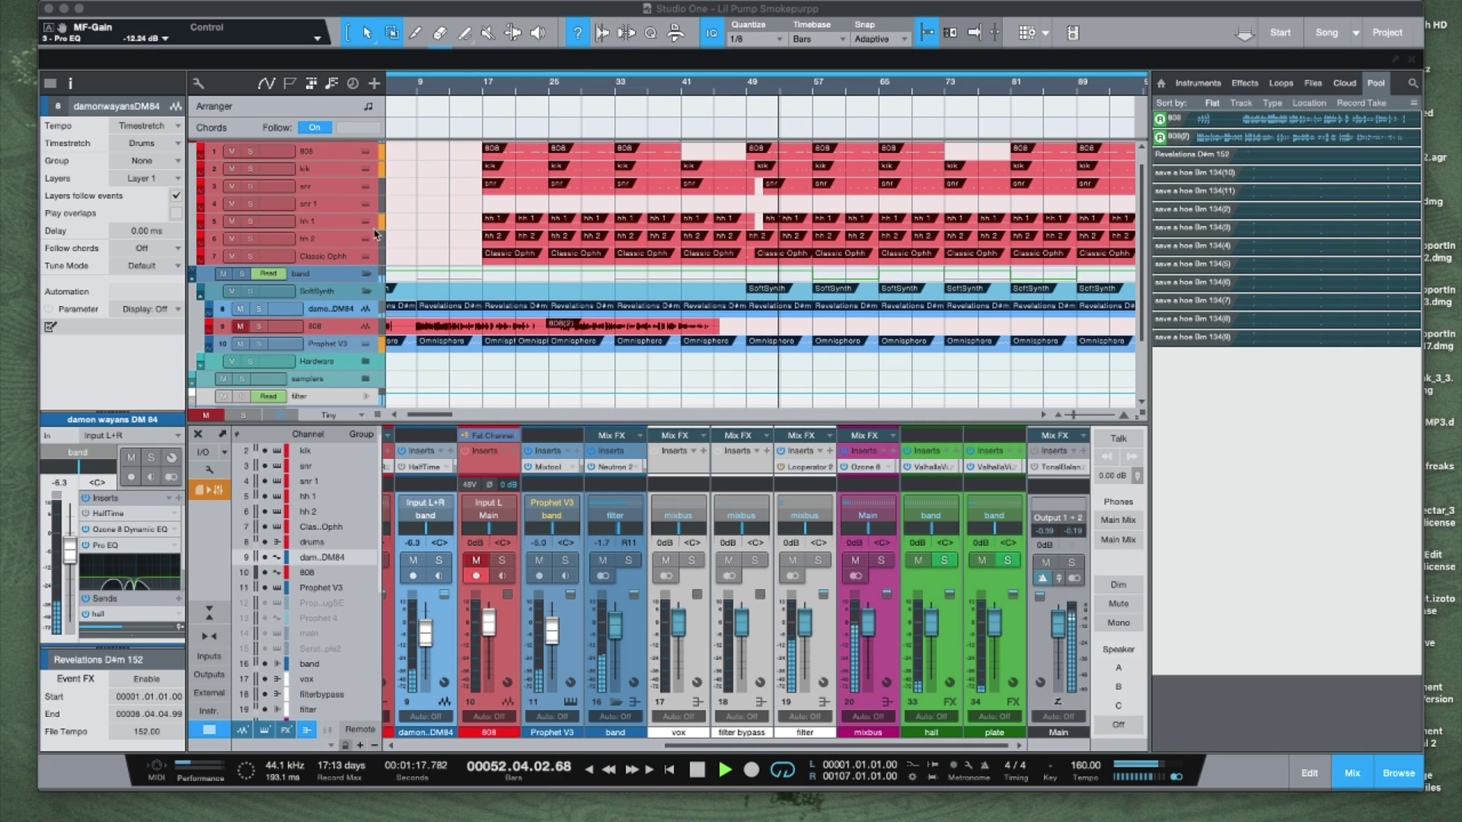
# - Stop playback and select the Revelations D#m 152 event at bar 17 on the sample track, enlarging its waveform
pyautogui.press('space')
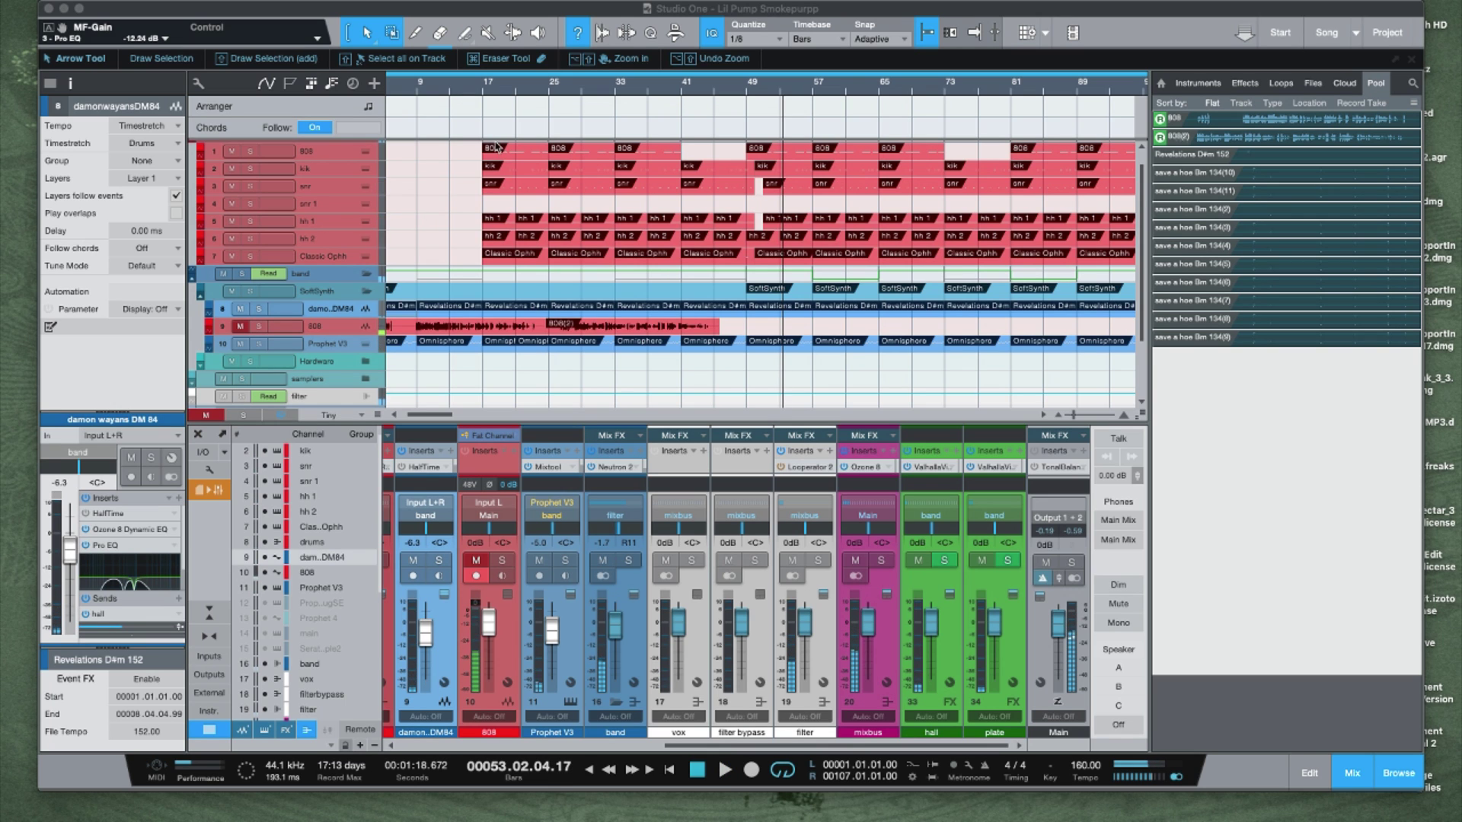
pyautogui.hscroll(-2, 488, 104)
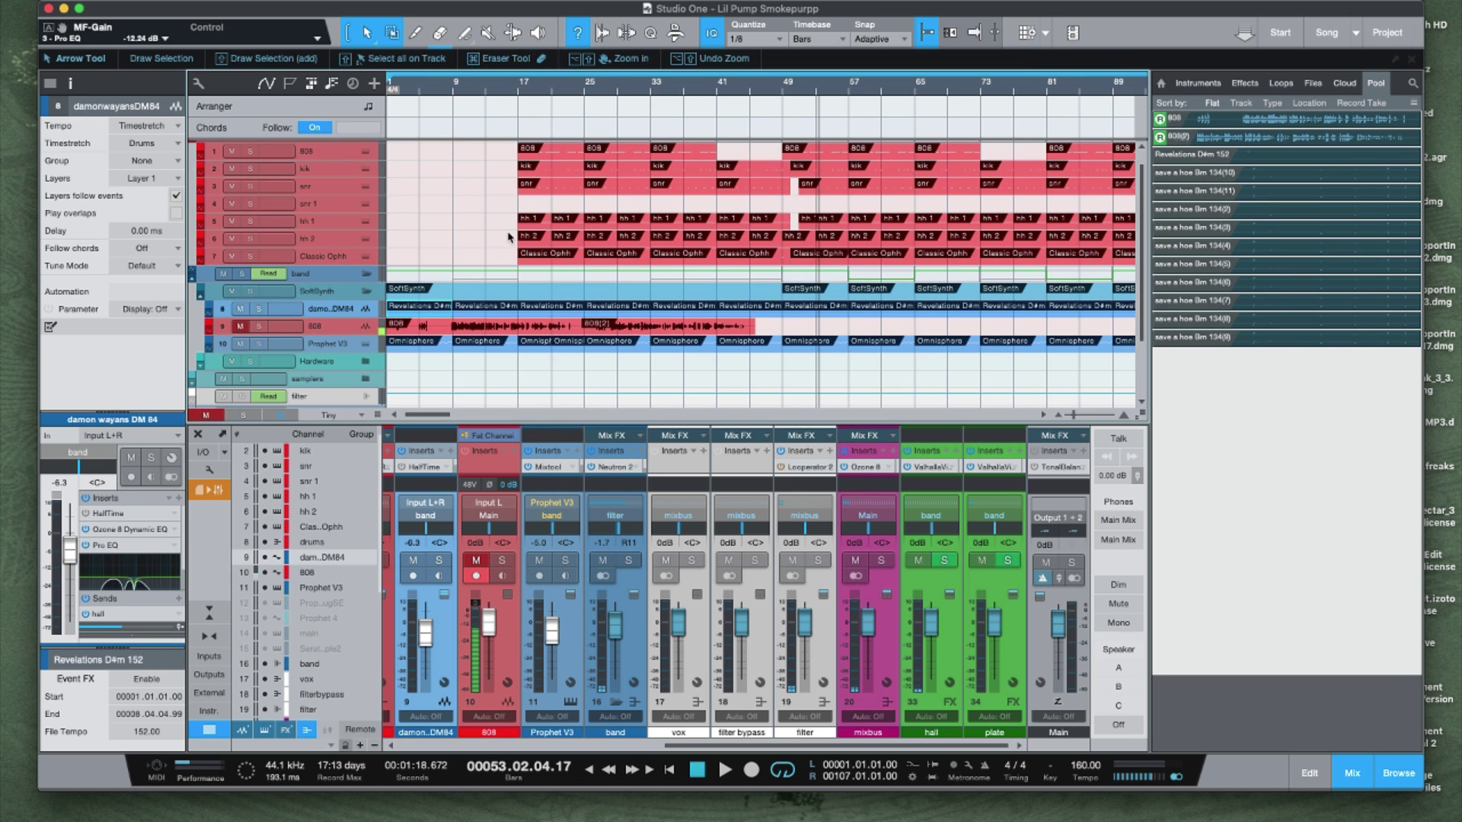
pyautogui.scroll(2, 466, 304)
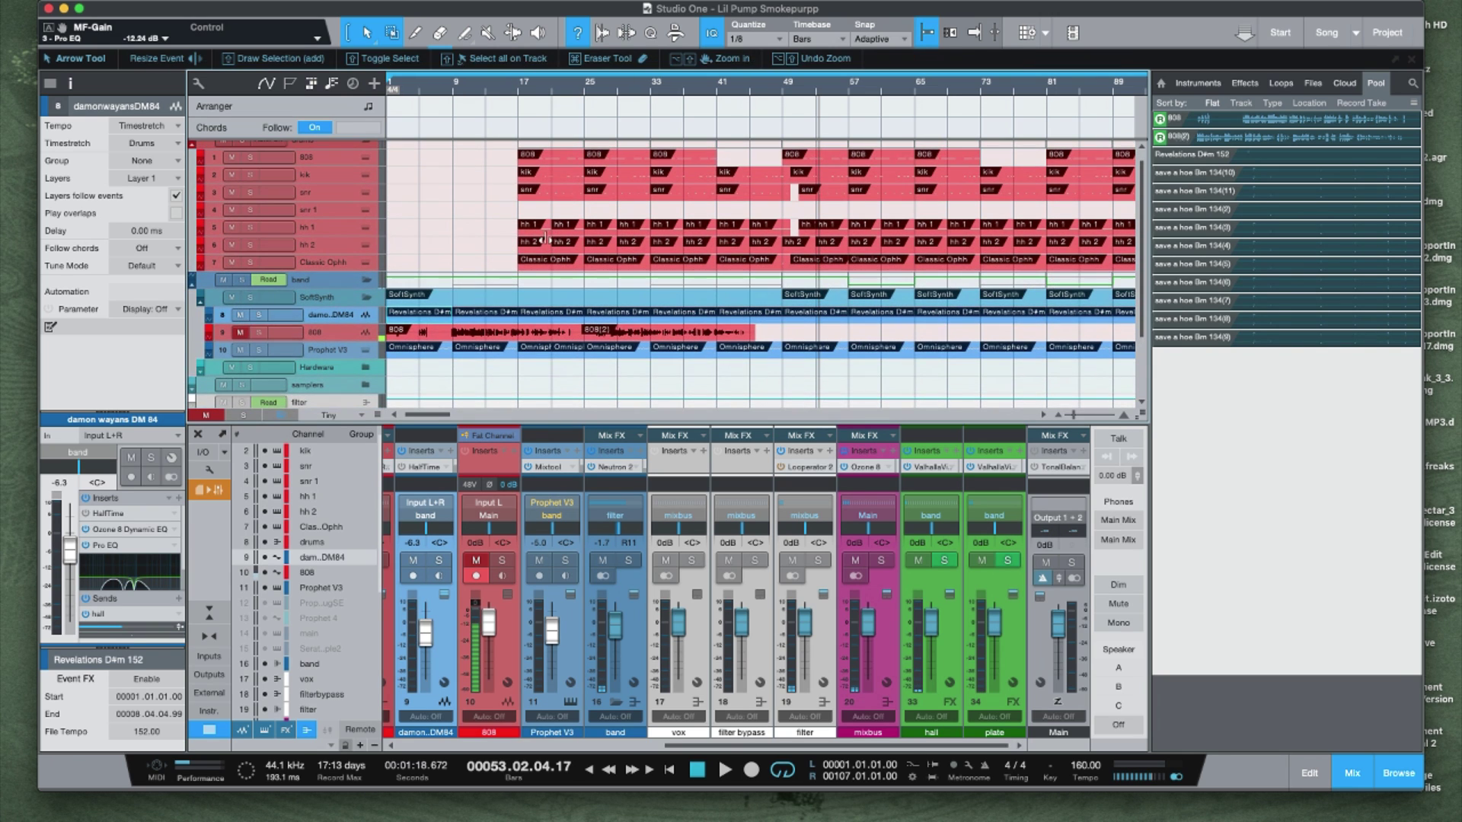
pyautogui.click(484, 313)
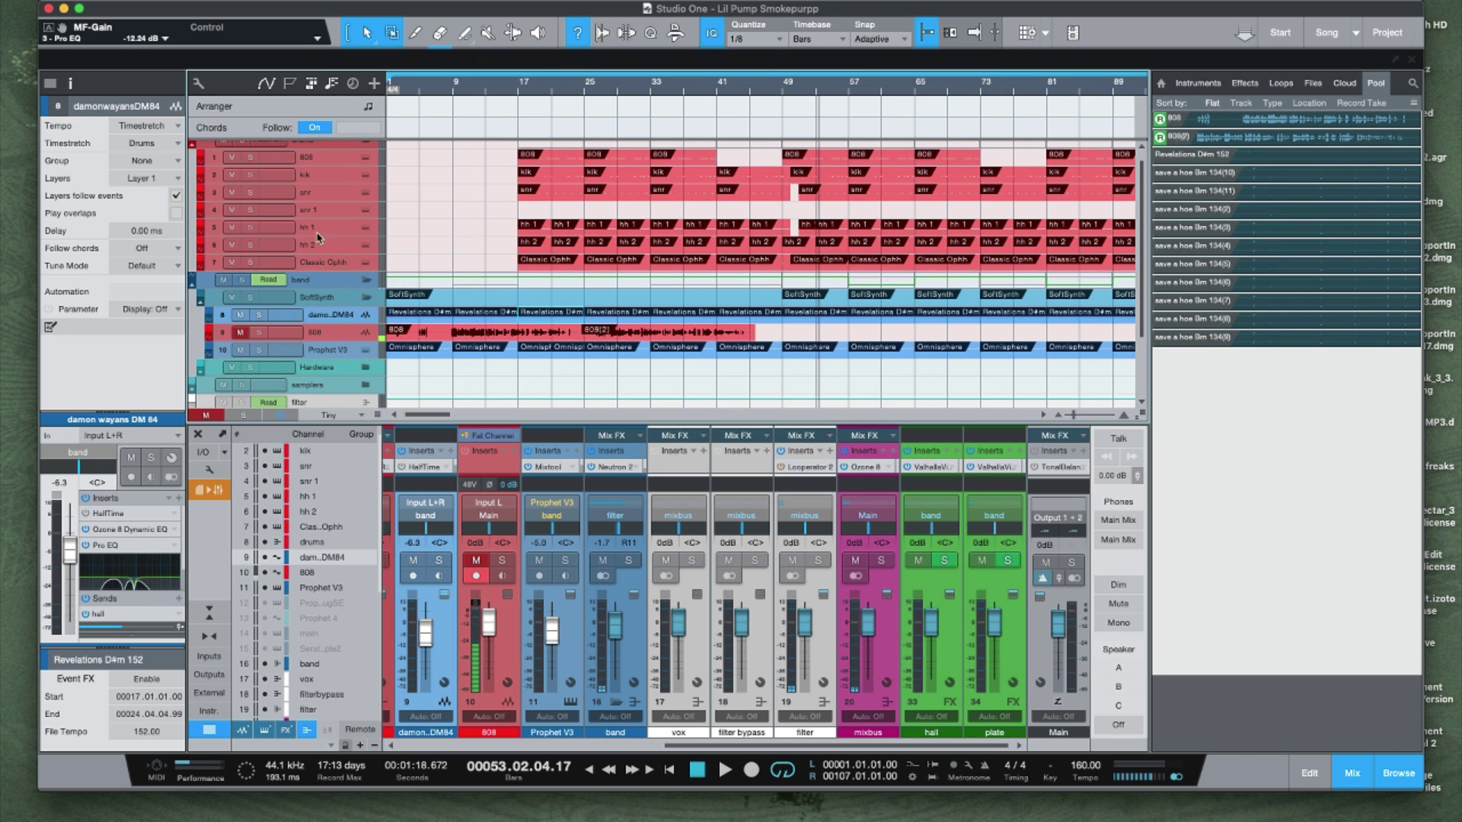
pyautogui.scroll(-3, 510, 343)
pyautogui.scroll(4, 525, 347)
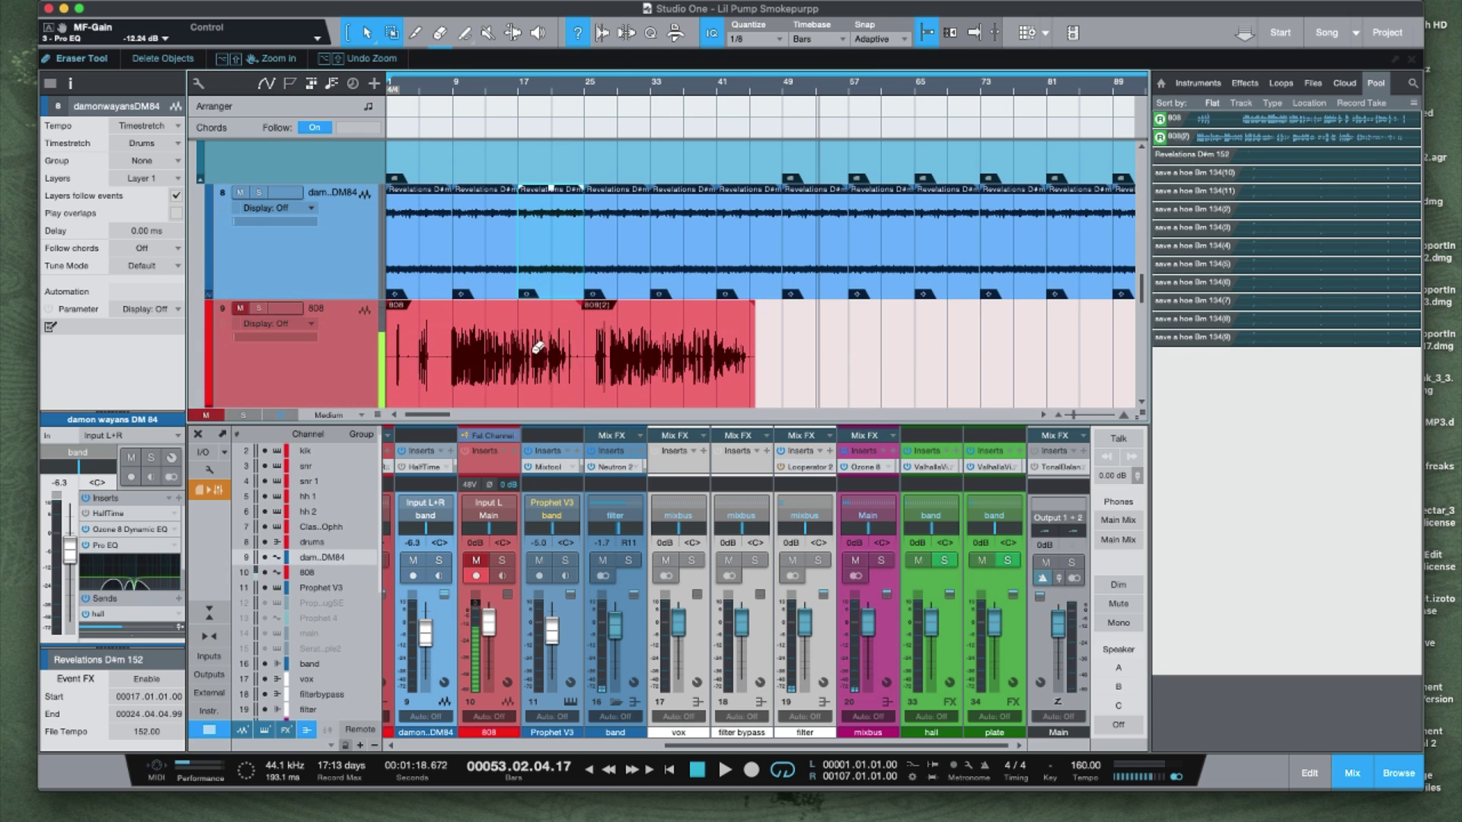
pyautogui.moveTo(522, 93); pyautogui.dragTo(524, 137)
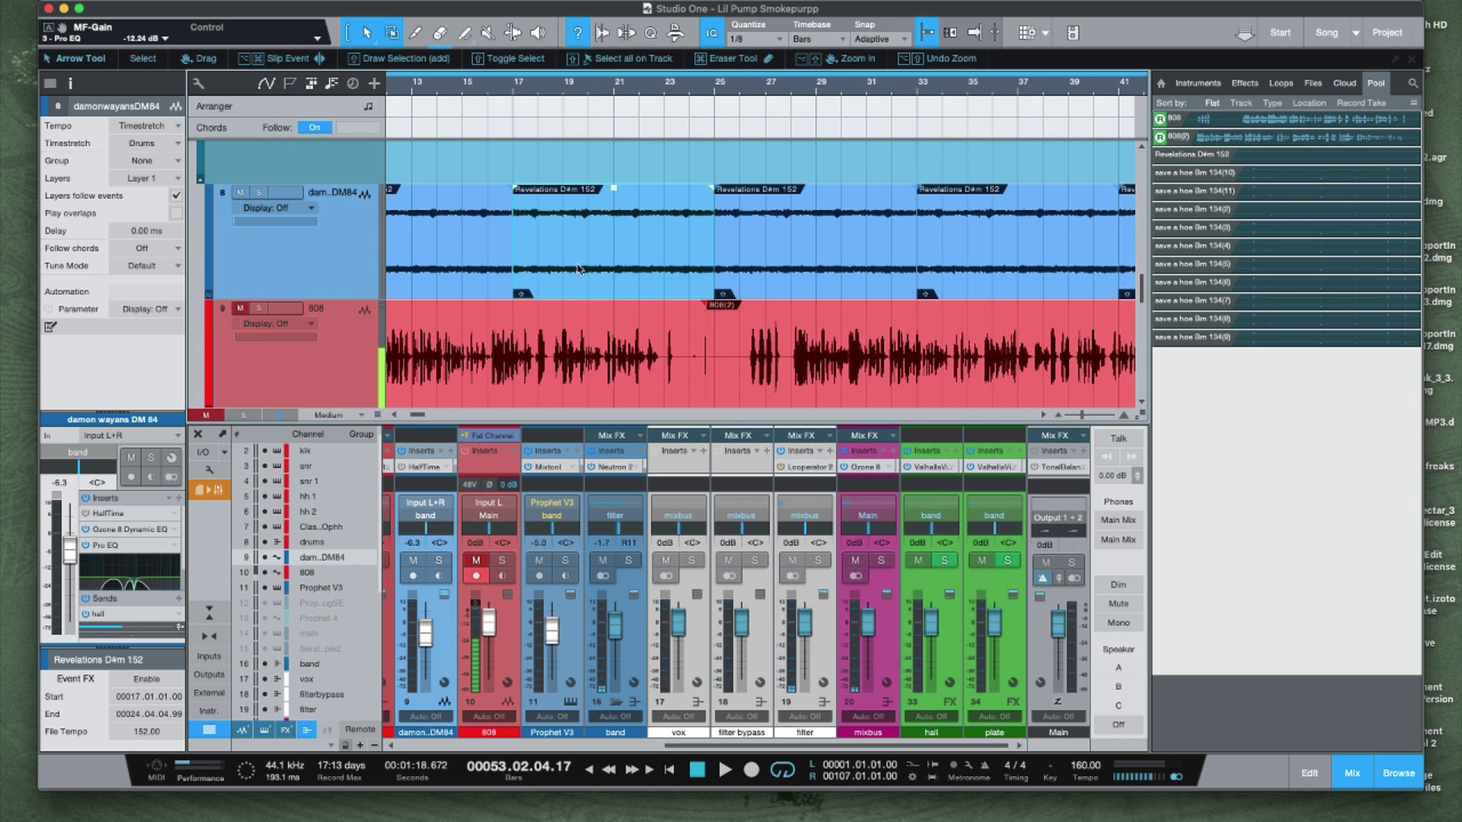
# - Solo the Revelations D#m 152 sample track and play it from bar 17 to about bar 24
pyautogui.rightClick(581, 257)
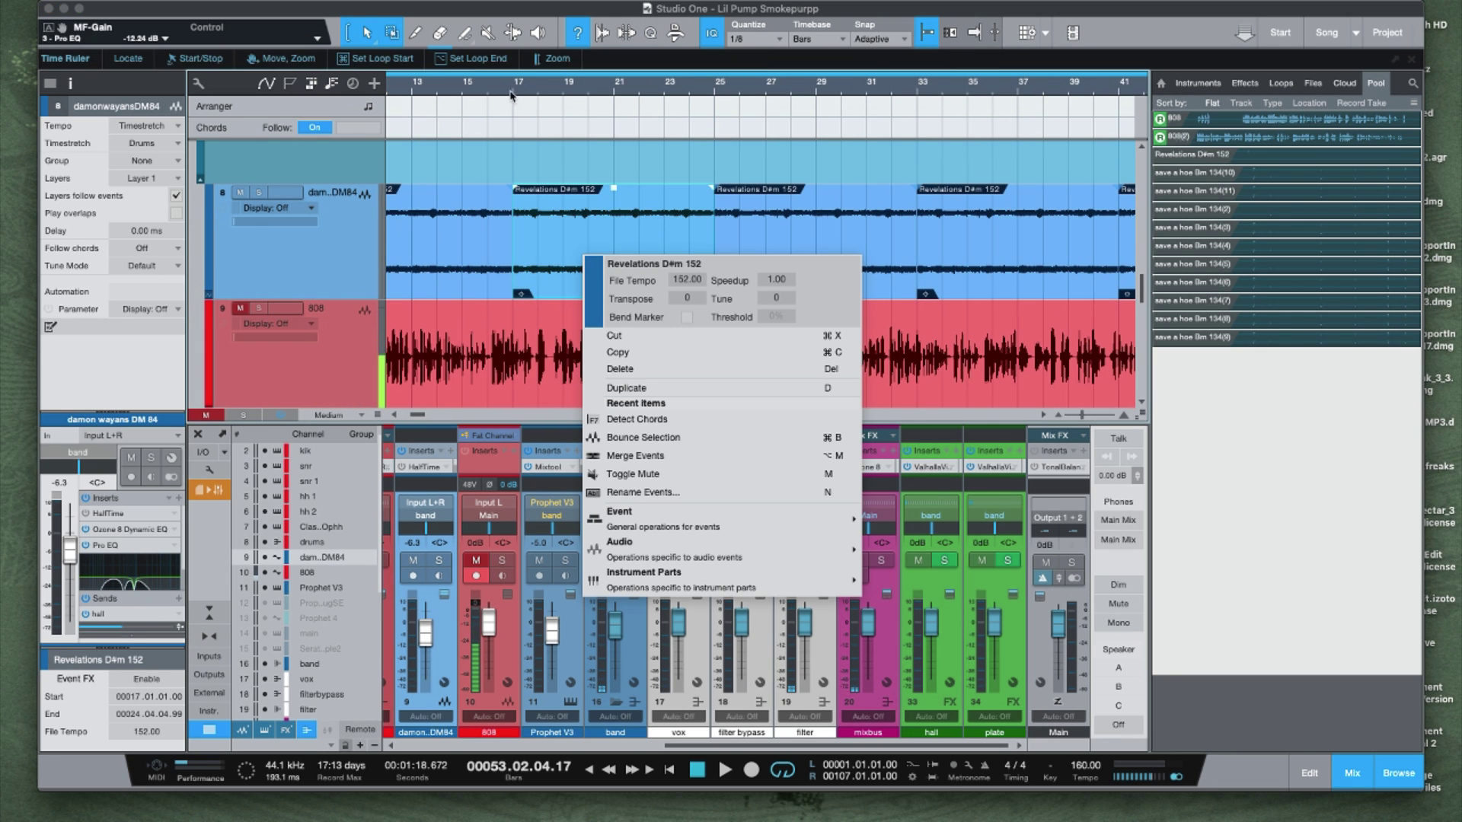
pyautogui.click(515, 99)
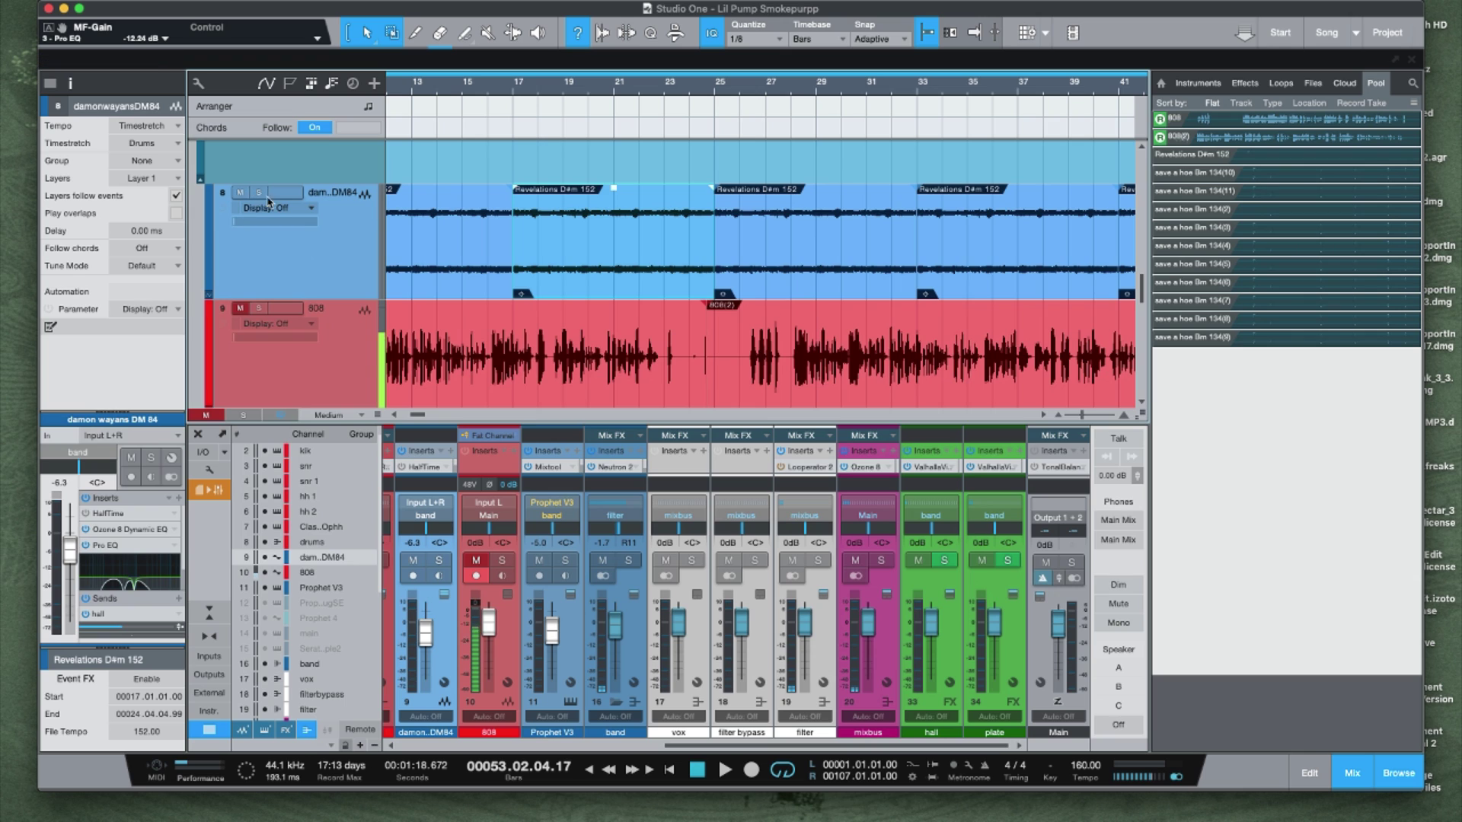
pyautogui.click(258, 195)
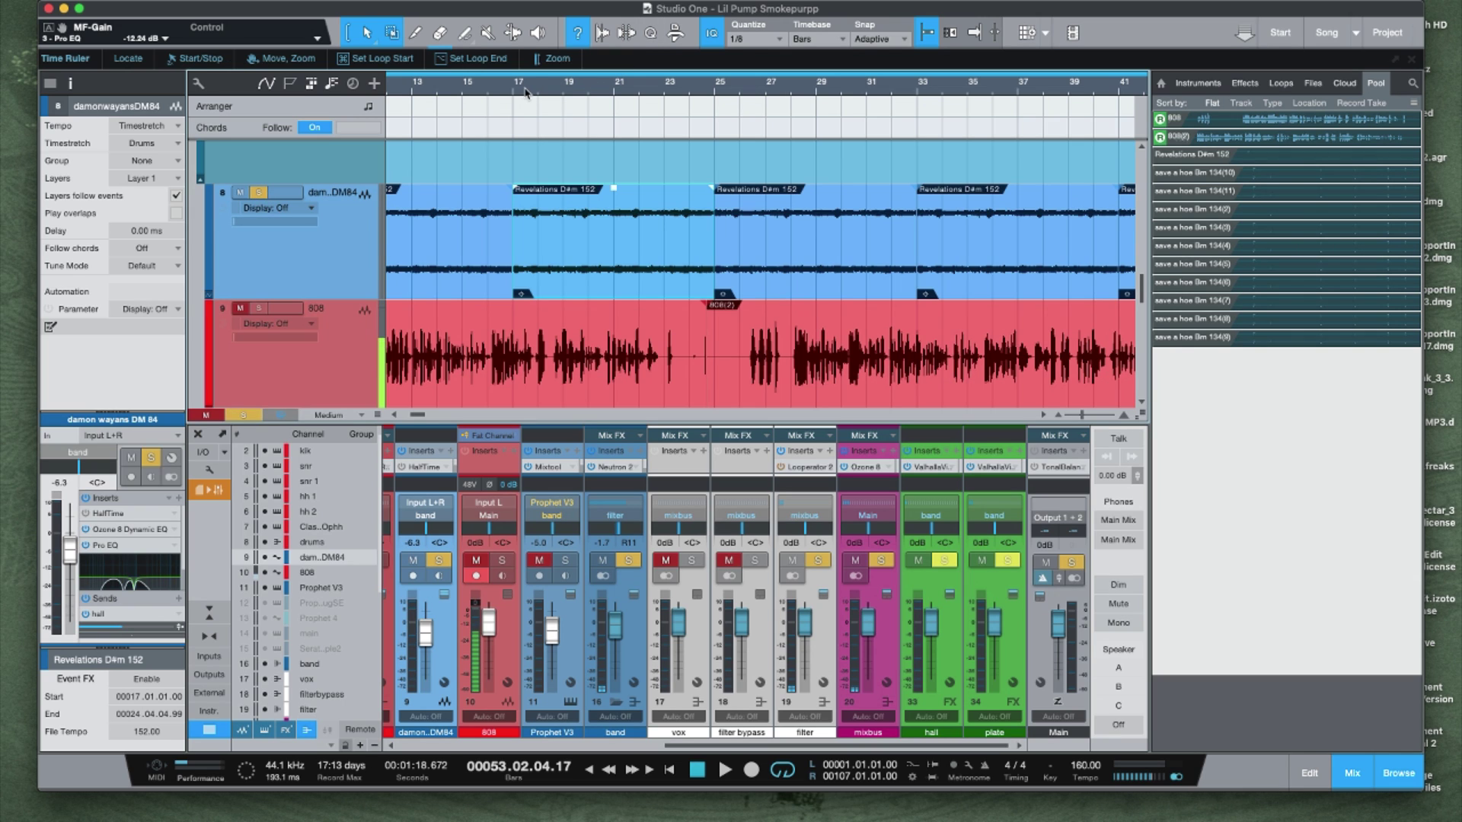
pyautogui.press('space')
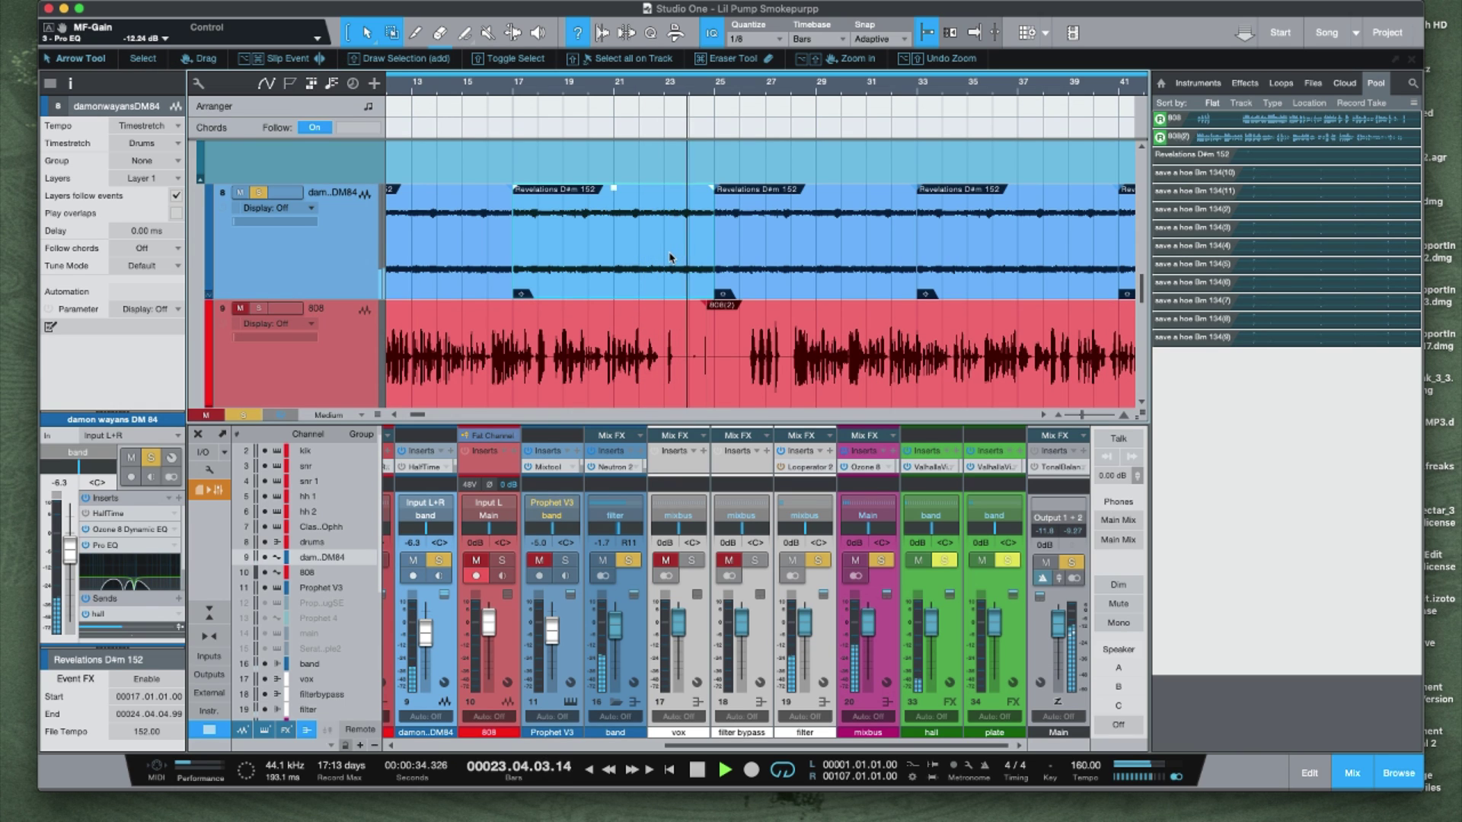
pyautogui.press('space')
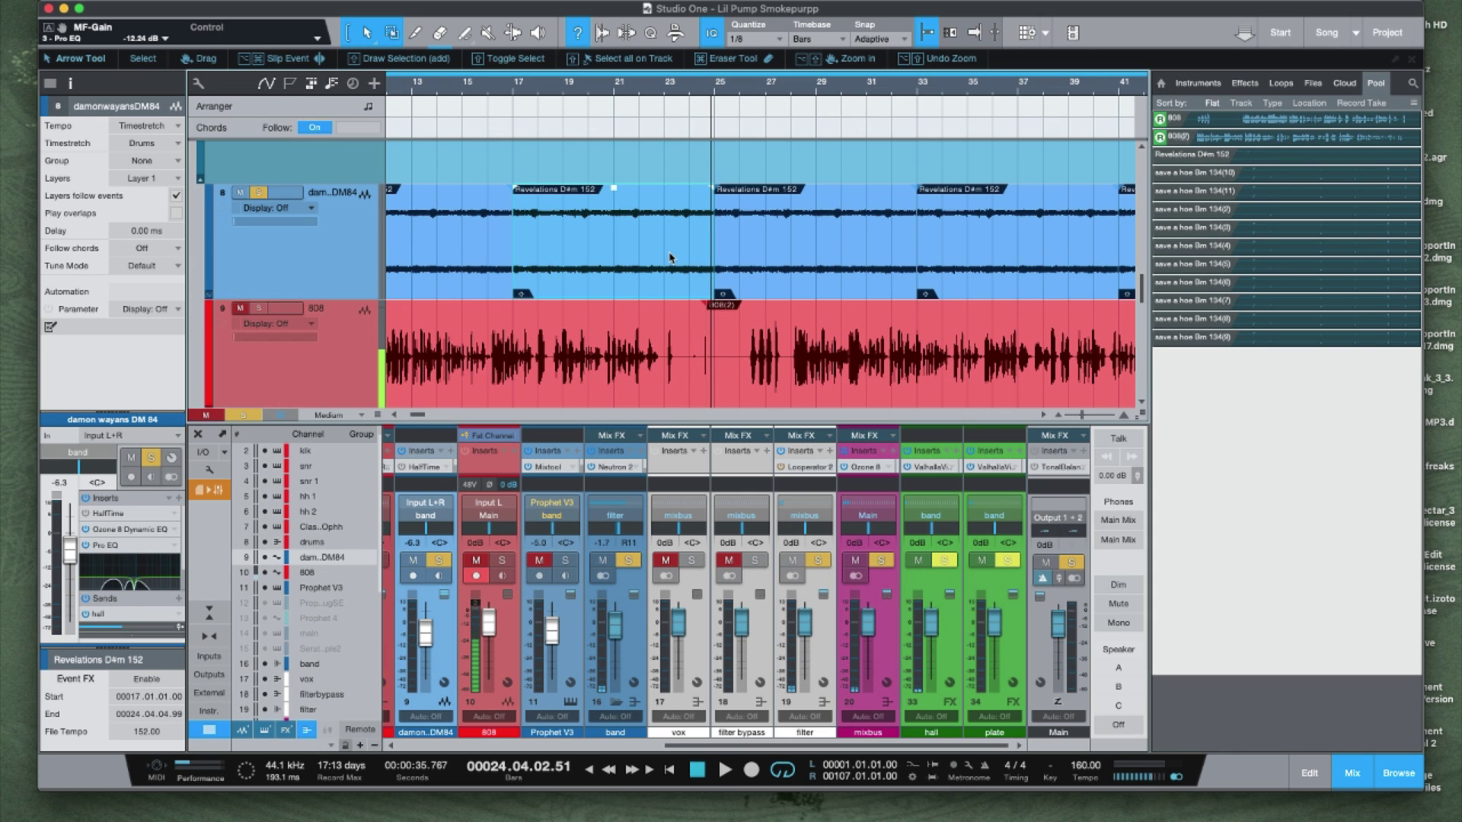
# - Open the Prophet V3 Omnisphere part at bars 21–25 in an enlarged note editor and hide the browser to examine its melody
pyautogui.moveTo(425, 416); pyautogui.dragTo(424, 417)
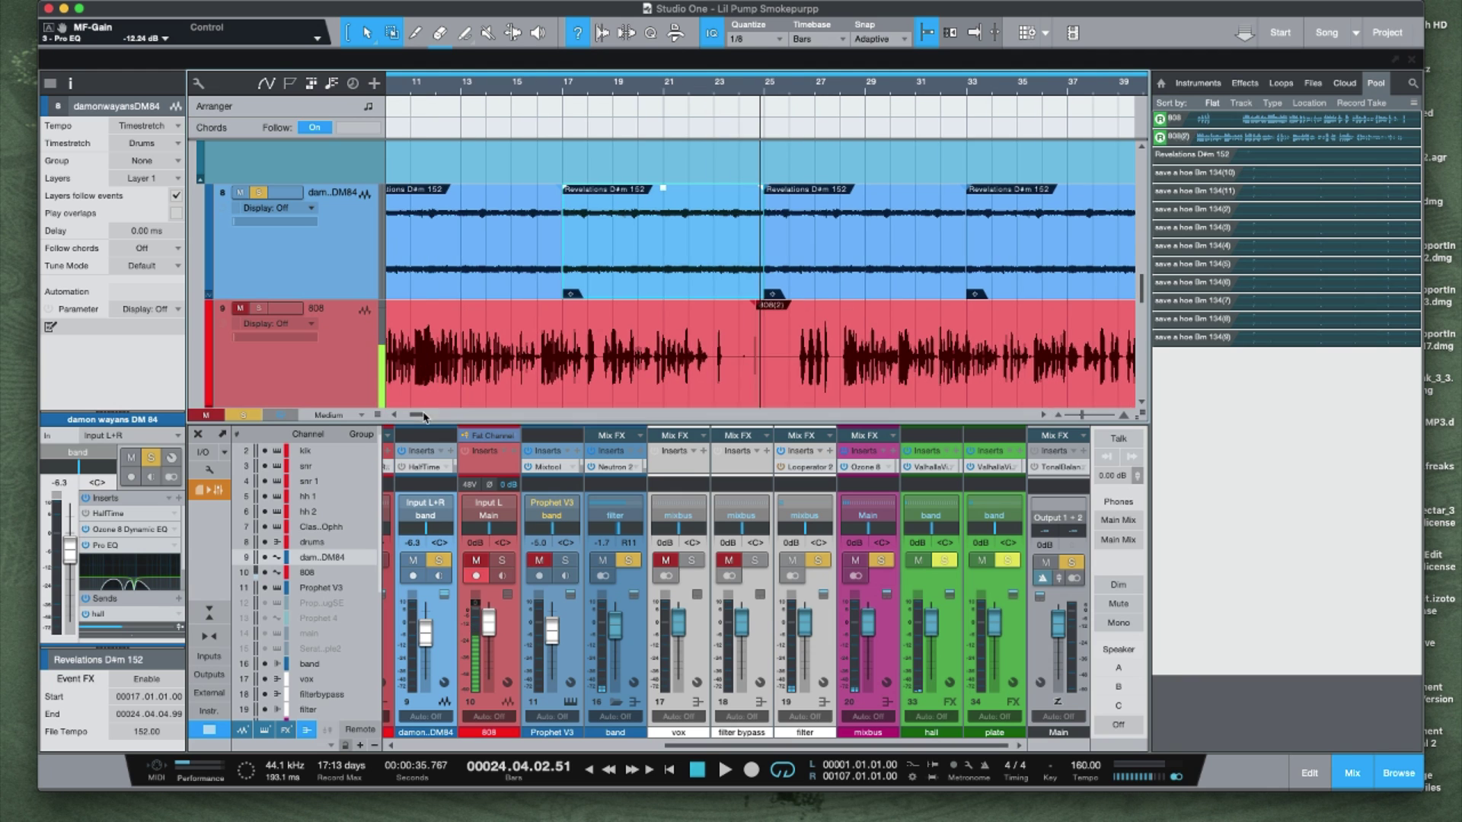
pyautogui.scroll(-4, 613, 331)
pyautogui.doubleClick(680, 307)
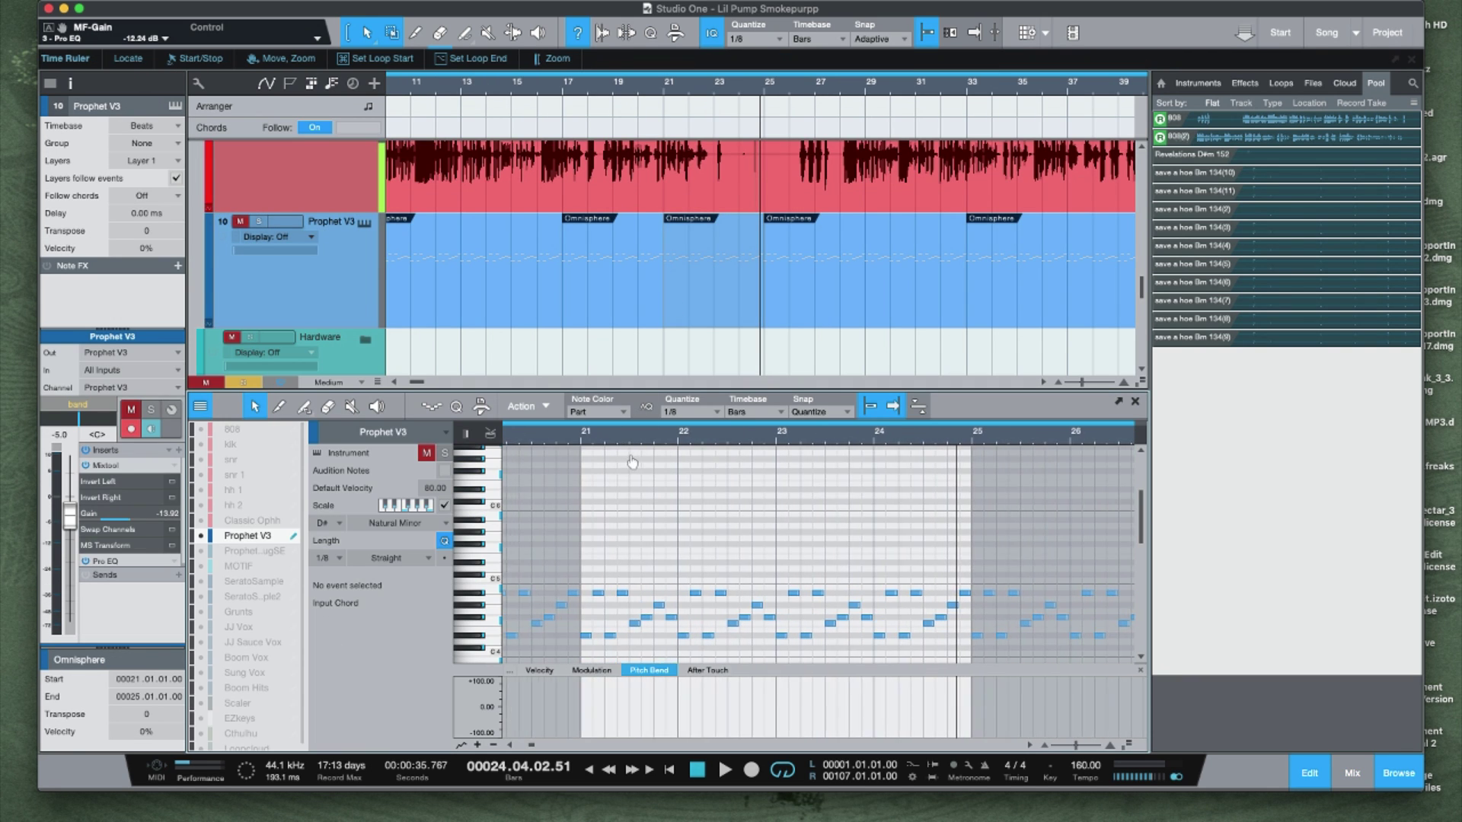
pyautogui.moveTo(605, 392); pyautogui.dragTo(593, 153)
pyautogui.scroll(3, 583, 217)
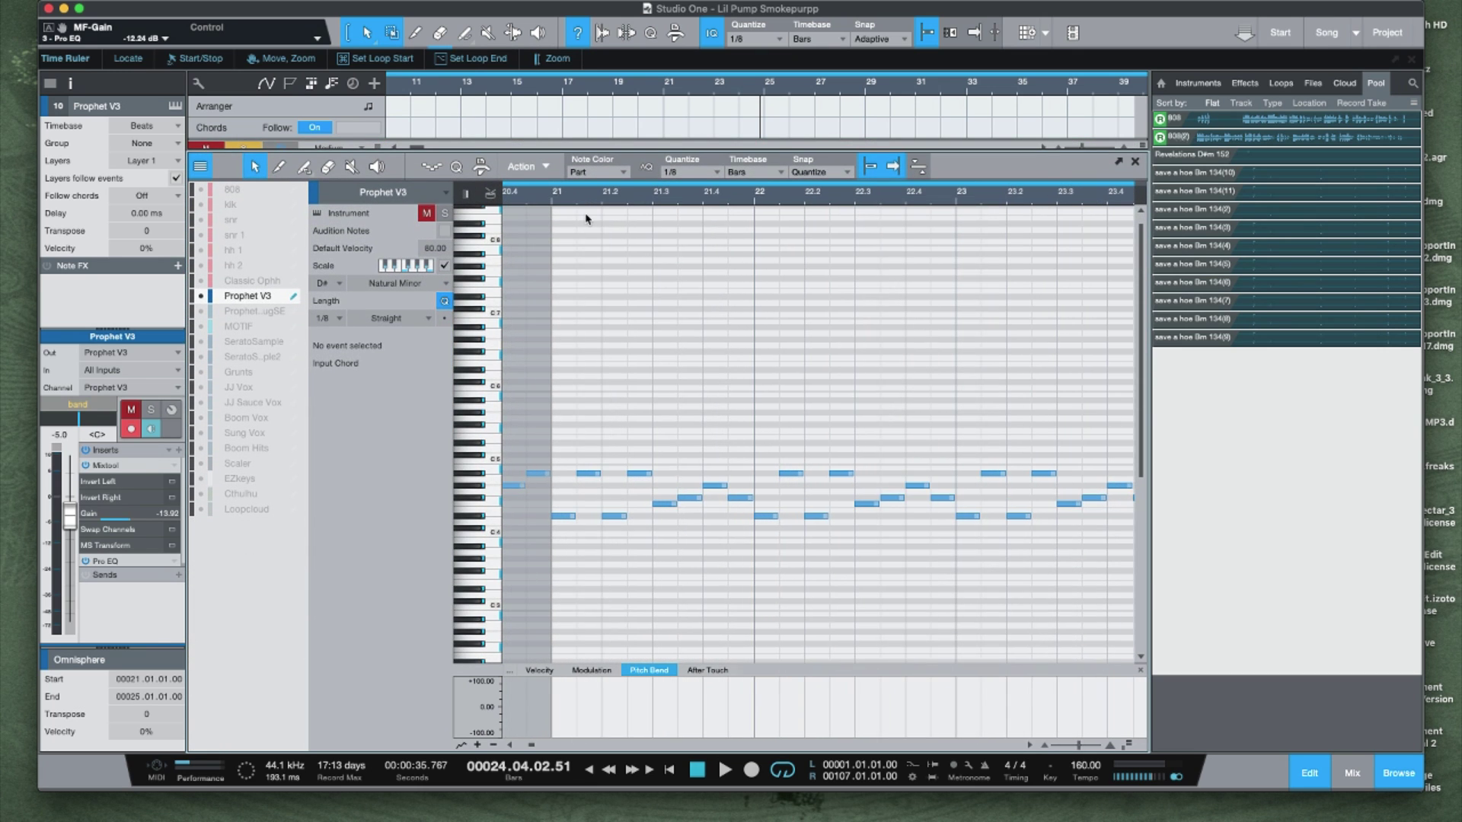
pyautogui.press('F5')
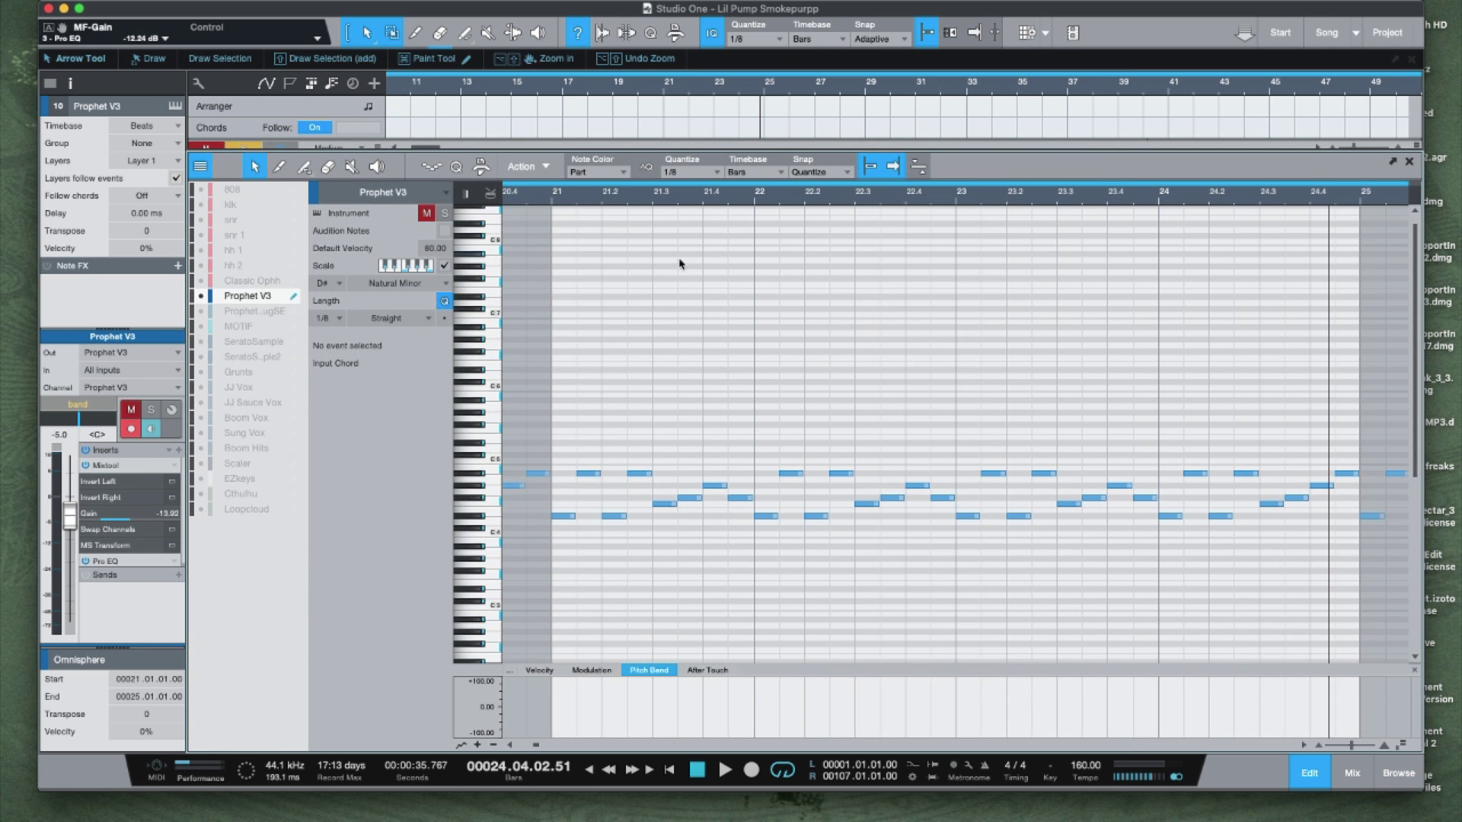
pyautogui.moveTo(669, 209); pyautogui.dragTo(606, 195)
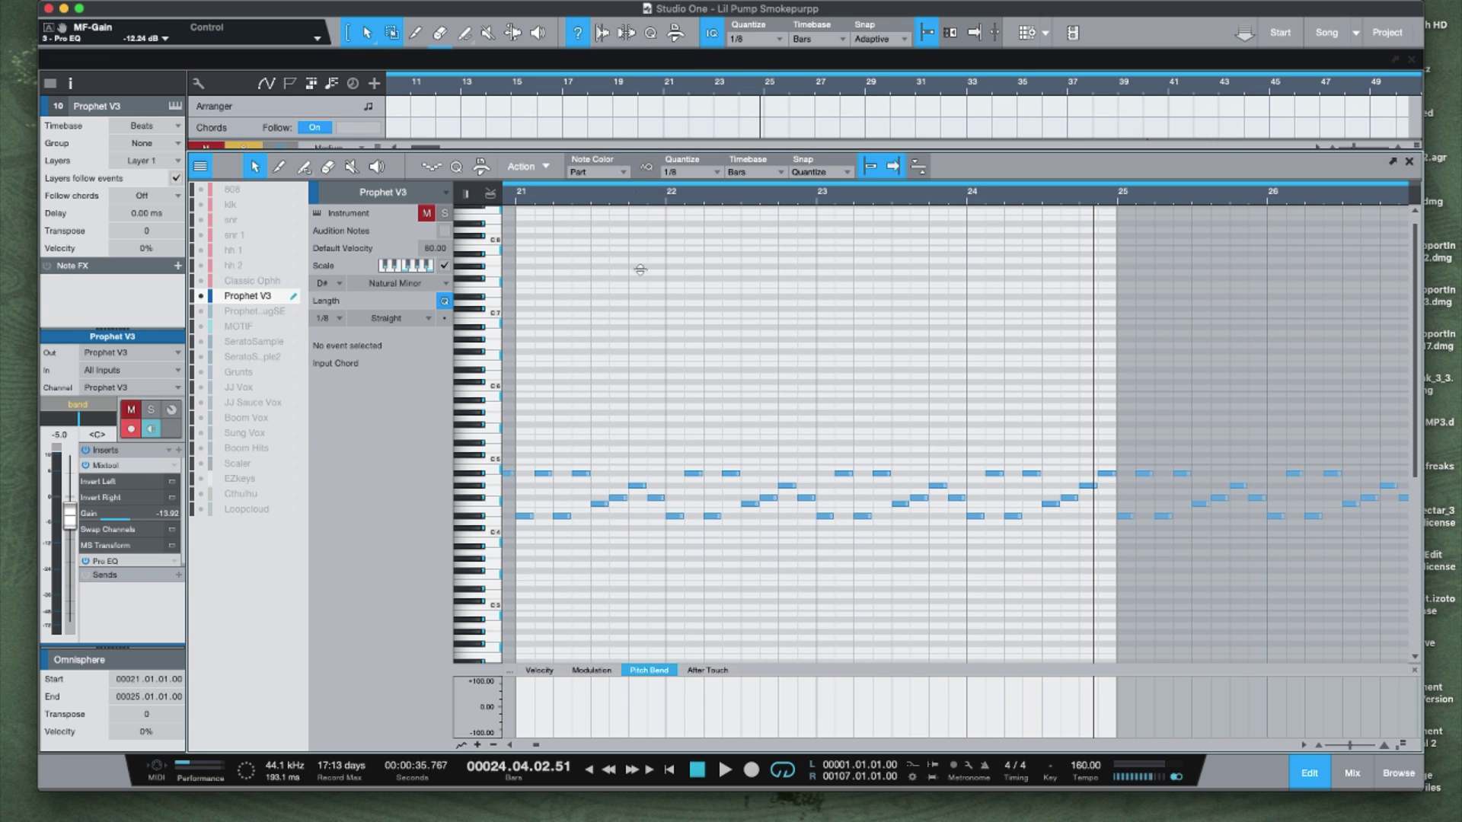
# - Shrink the note editor to a small strip and show the arrangement from bar 1 around the sample and Prophet V3 tracks
pyautogui.moveTo(639, 270); pyautogui.dragTo(672, 790)
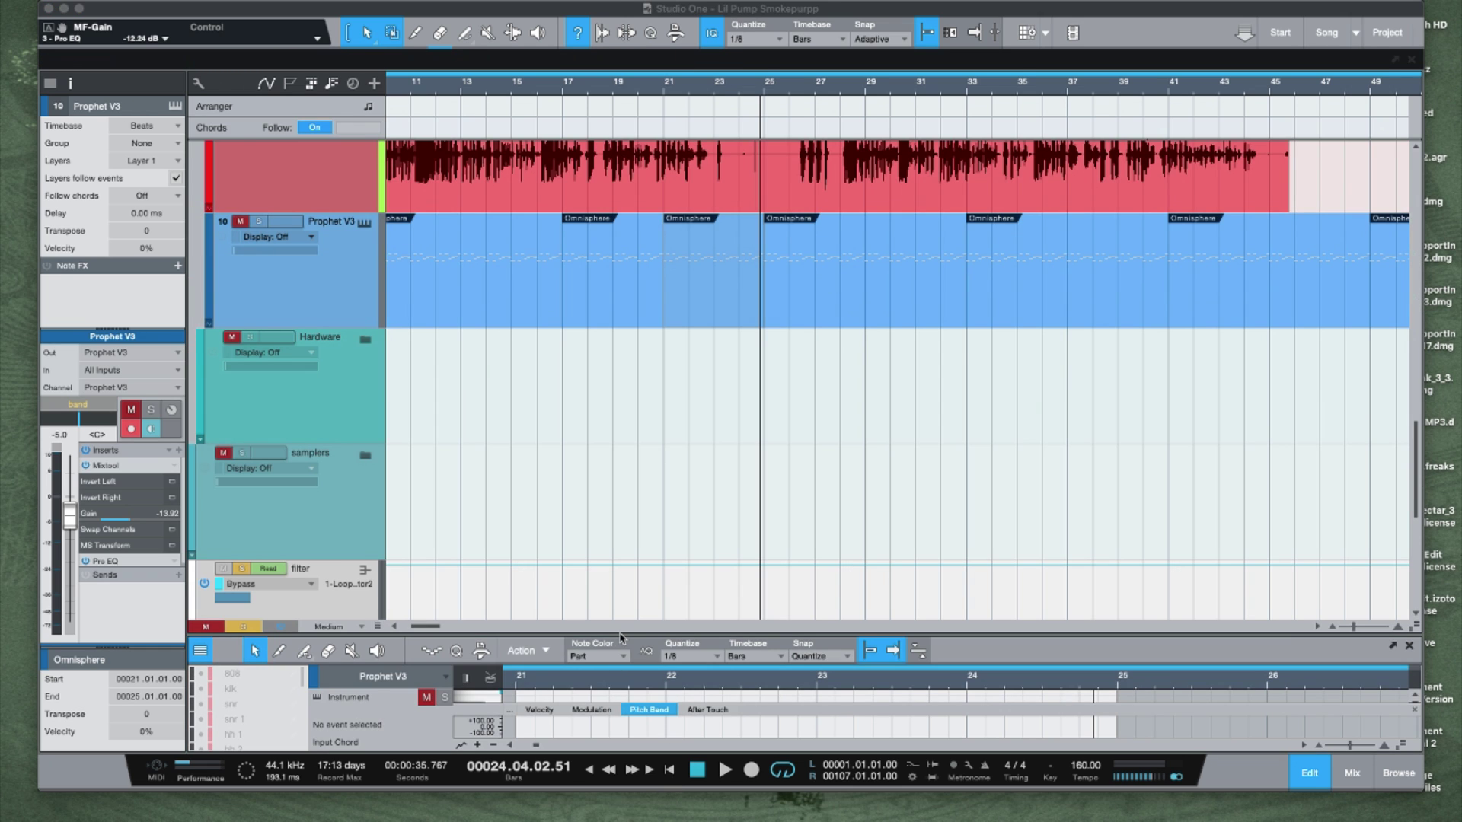
pyautogui.moveTo(620, 639); pyautogui.dragTo(617, 585)
pyautogui.moveTo(597, 85); pyautogui.dragTo(810, 75)
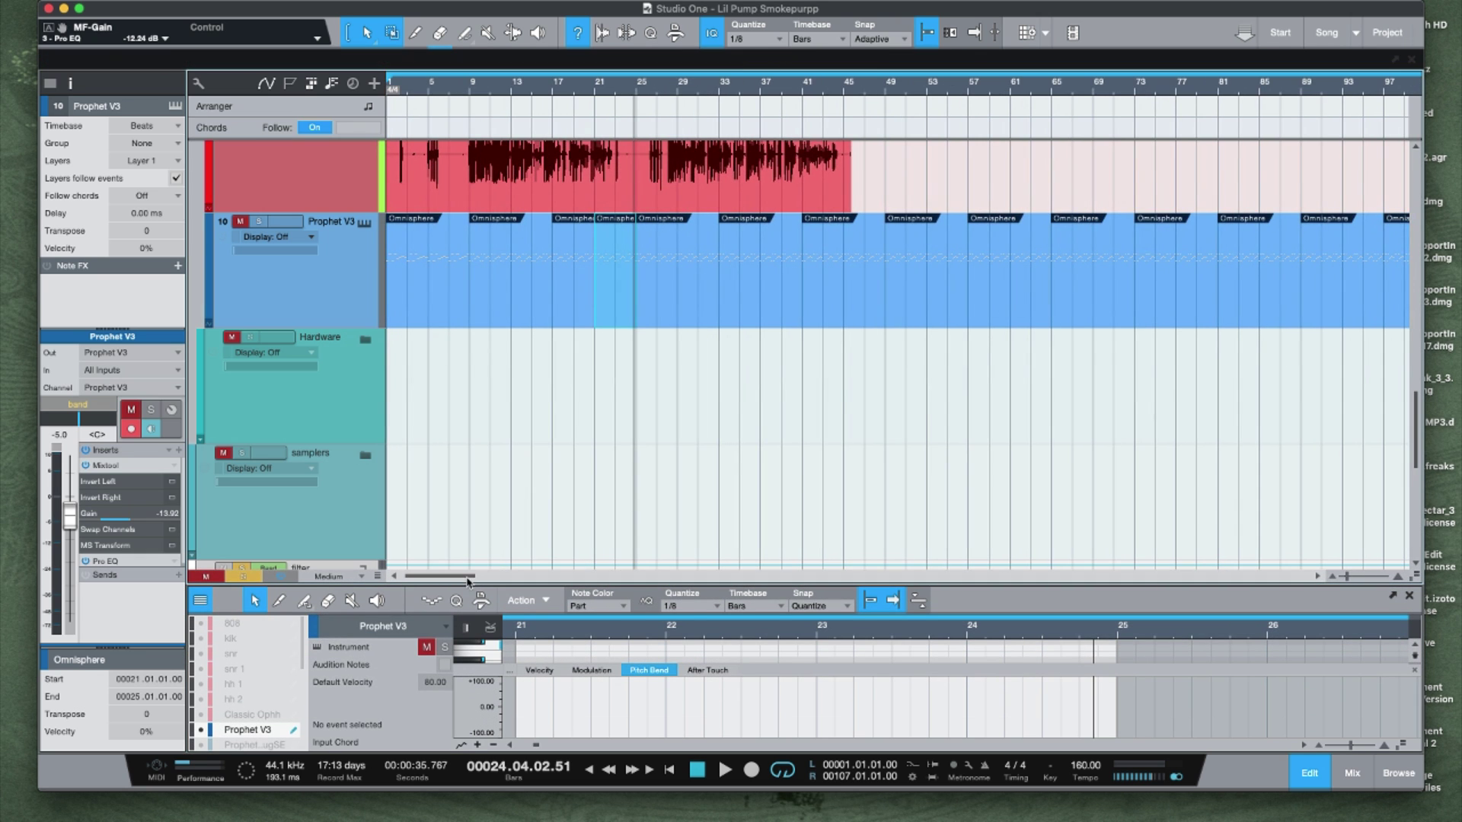
pyautogui.scroll(3, 491, 329)
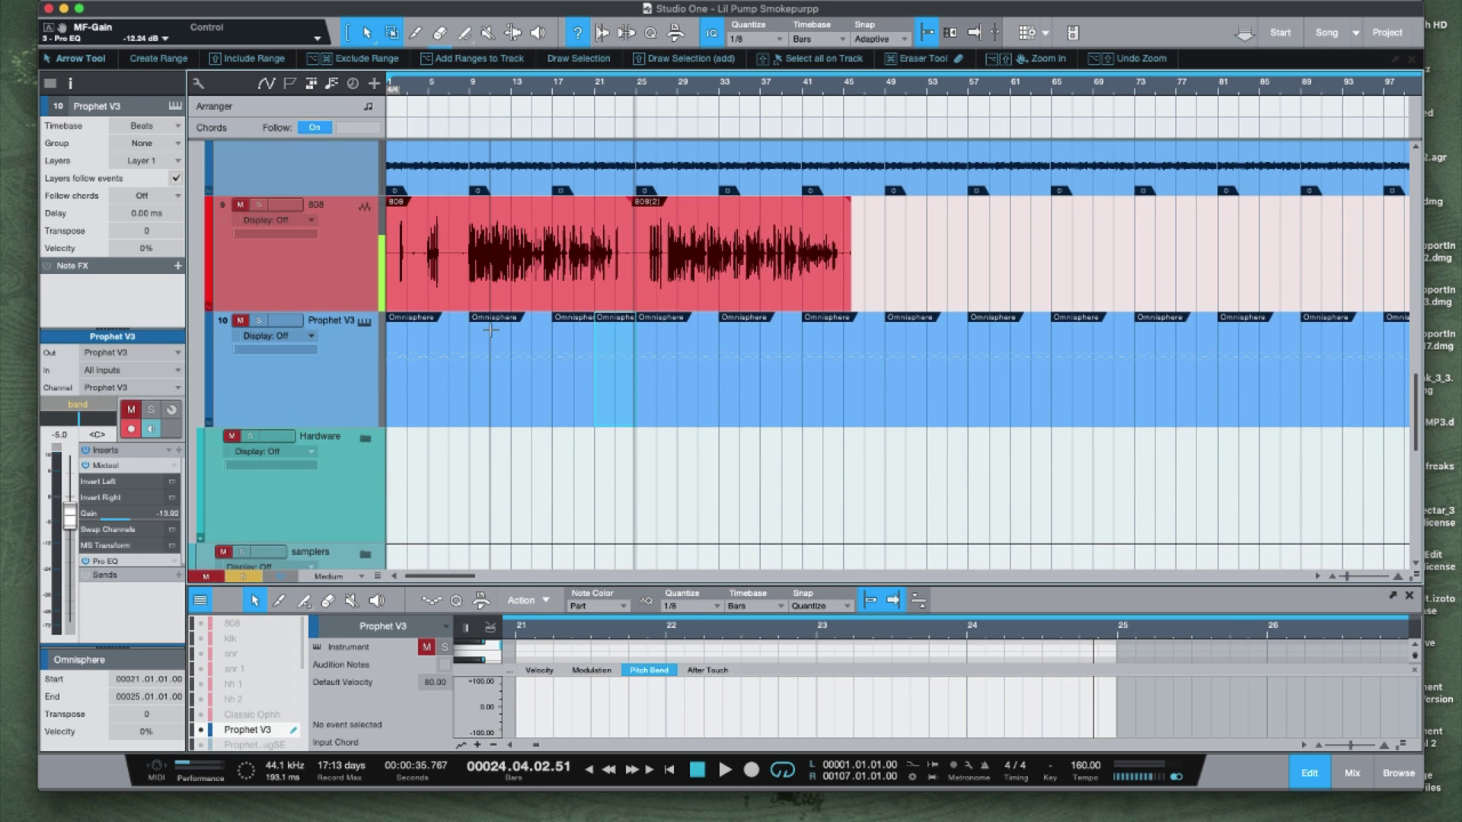
pyautogui.scroll(2, 491, 329)
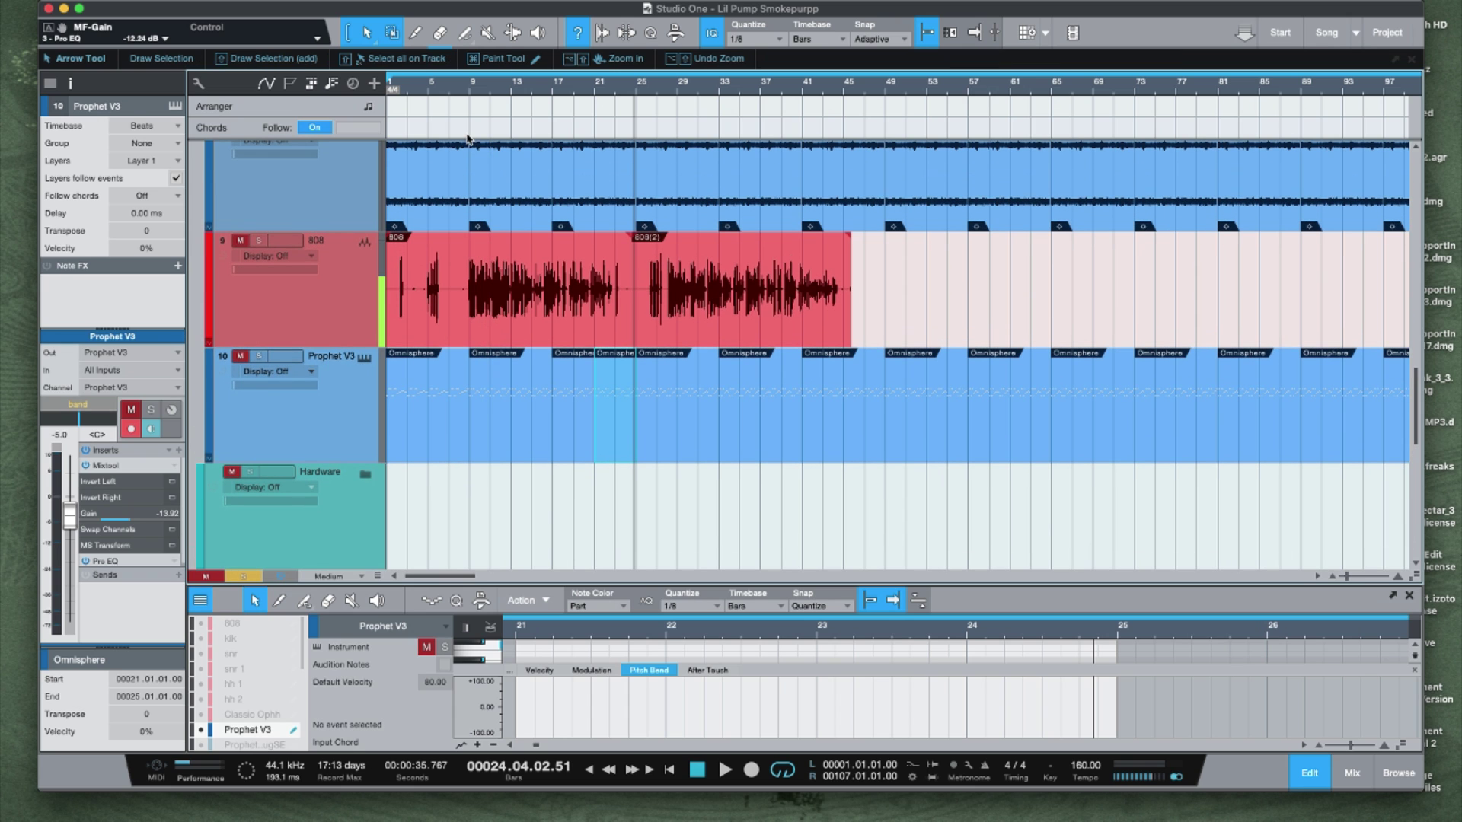
# - Unmute and solo the Prophet V3 track alongside the sample, and play both briefly from the start of the song
pyautogui.press('Home')
pyautogui.press('space')
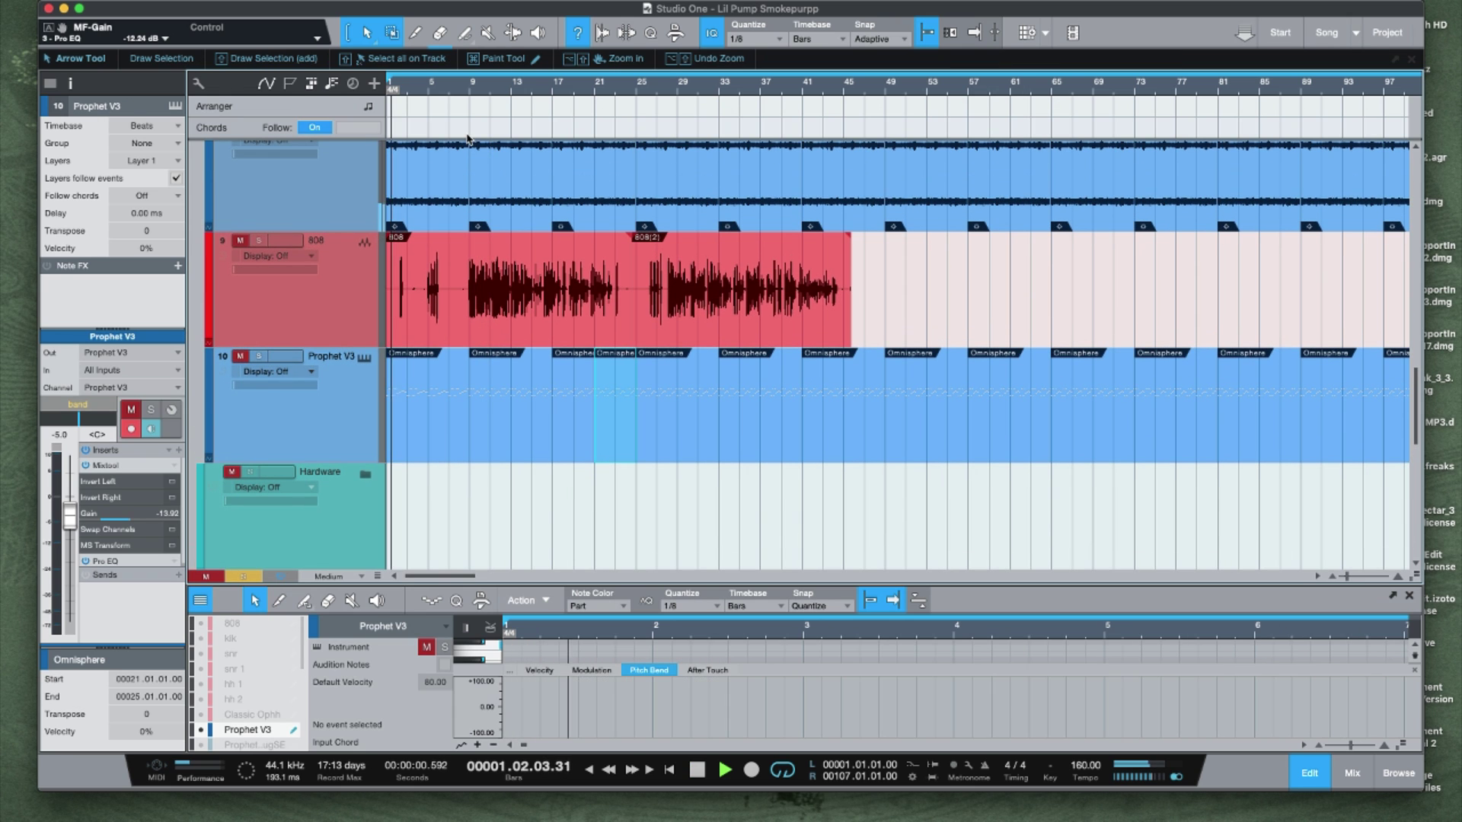
pyautogui.click(256, 358)
pyautogui.click(242, 356)
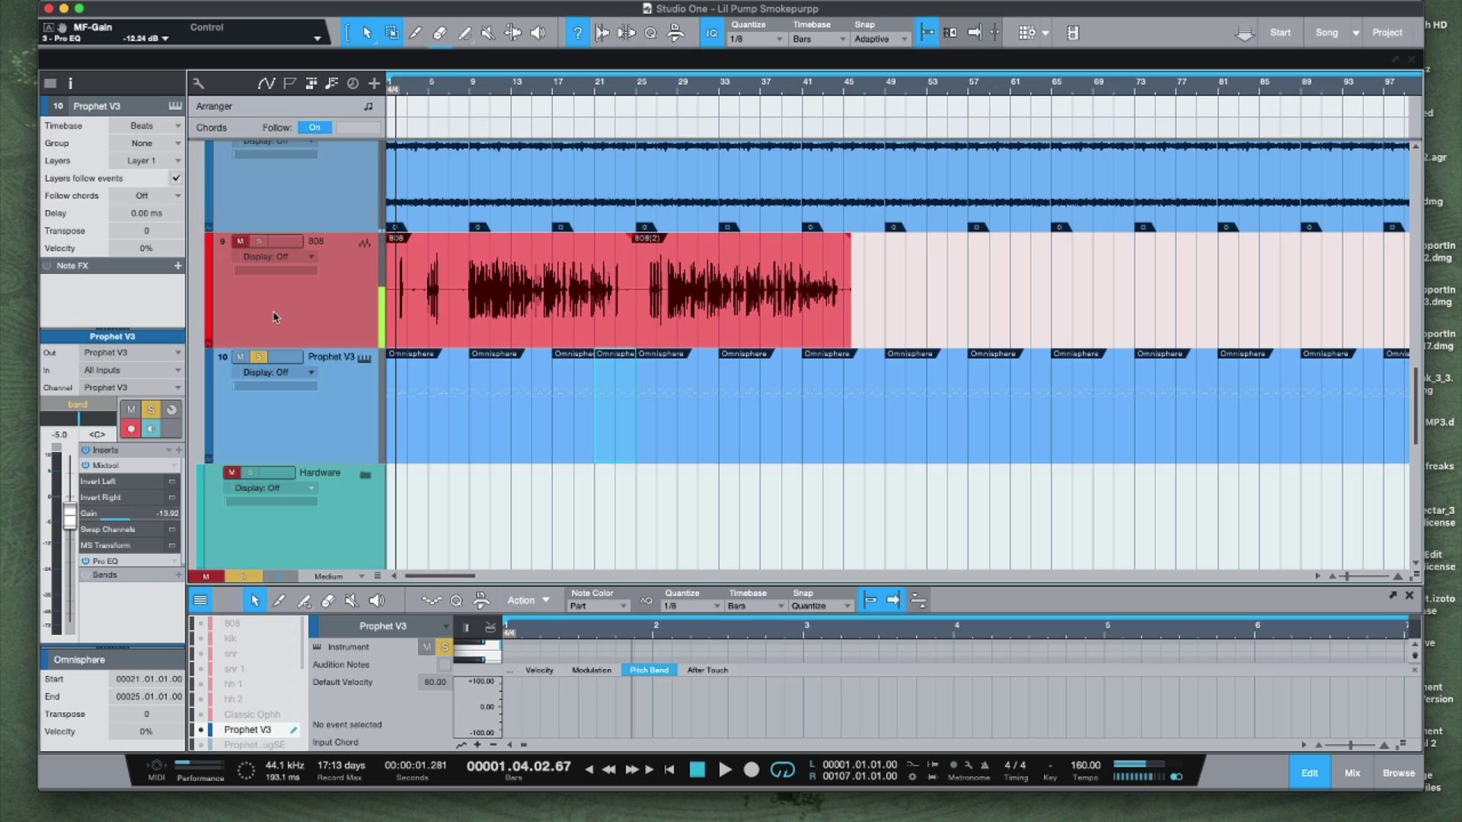
pyautogui.scroll(2, 275, 317)
pyautogui.press('Home')
pyautogui.press('space')
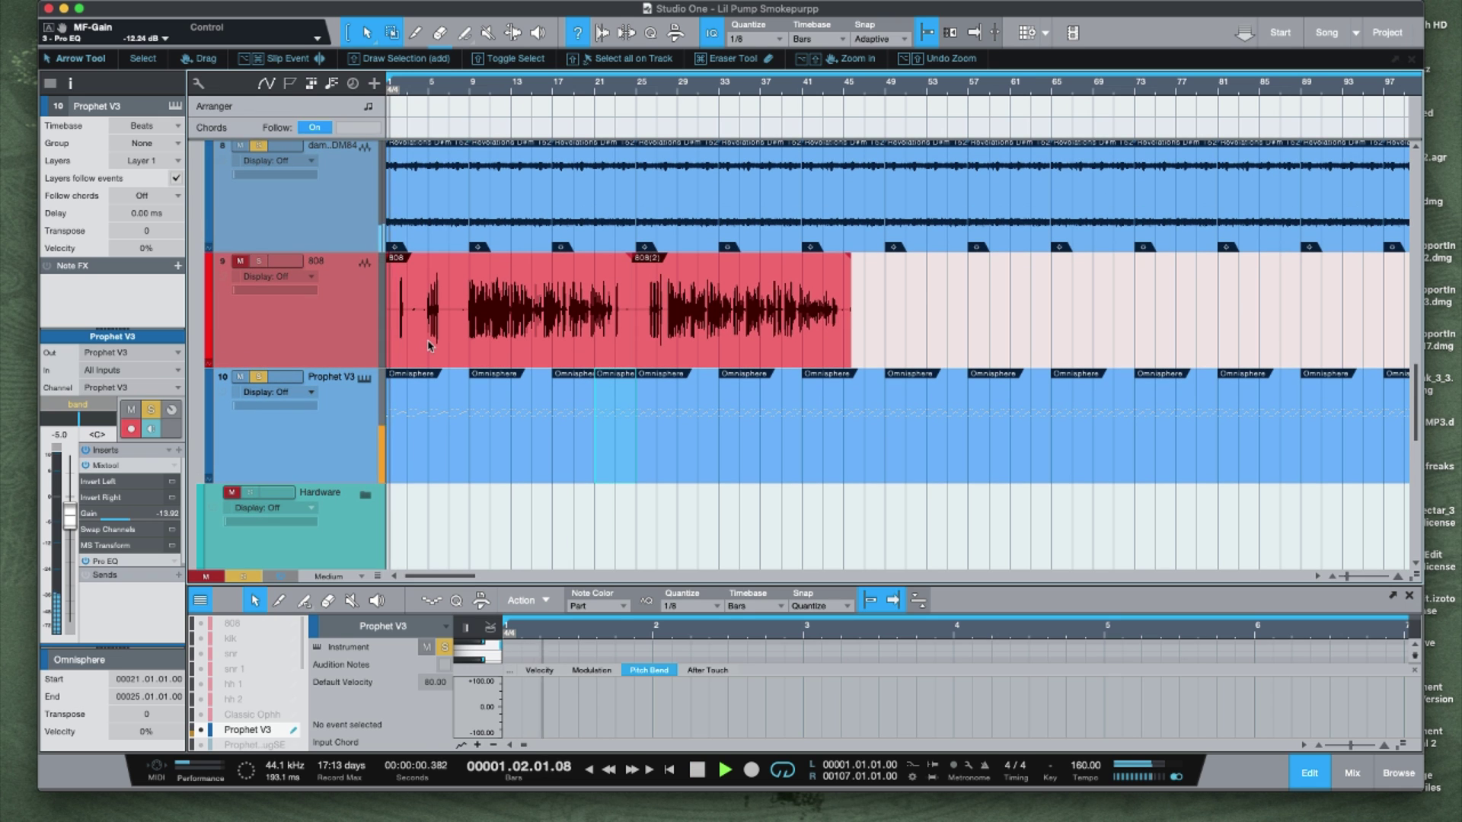
pyautogui.click(446, 465)
pyautogui.press('space')
# - Delete the Omnisphere event at bars 17–21 and shorten the first Omnisphere event to end at bar 5
pyautogui.moveTo(553, 585); pyautogui.dragTo(602, 620)
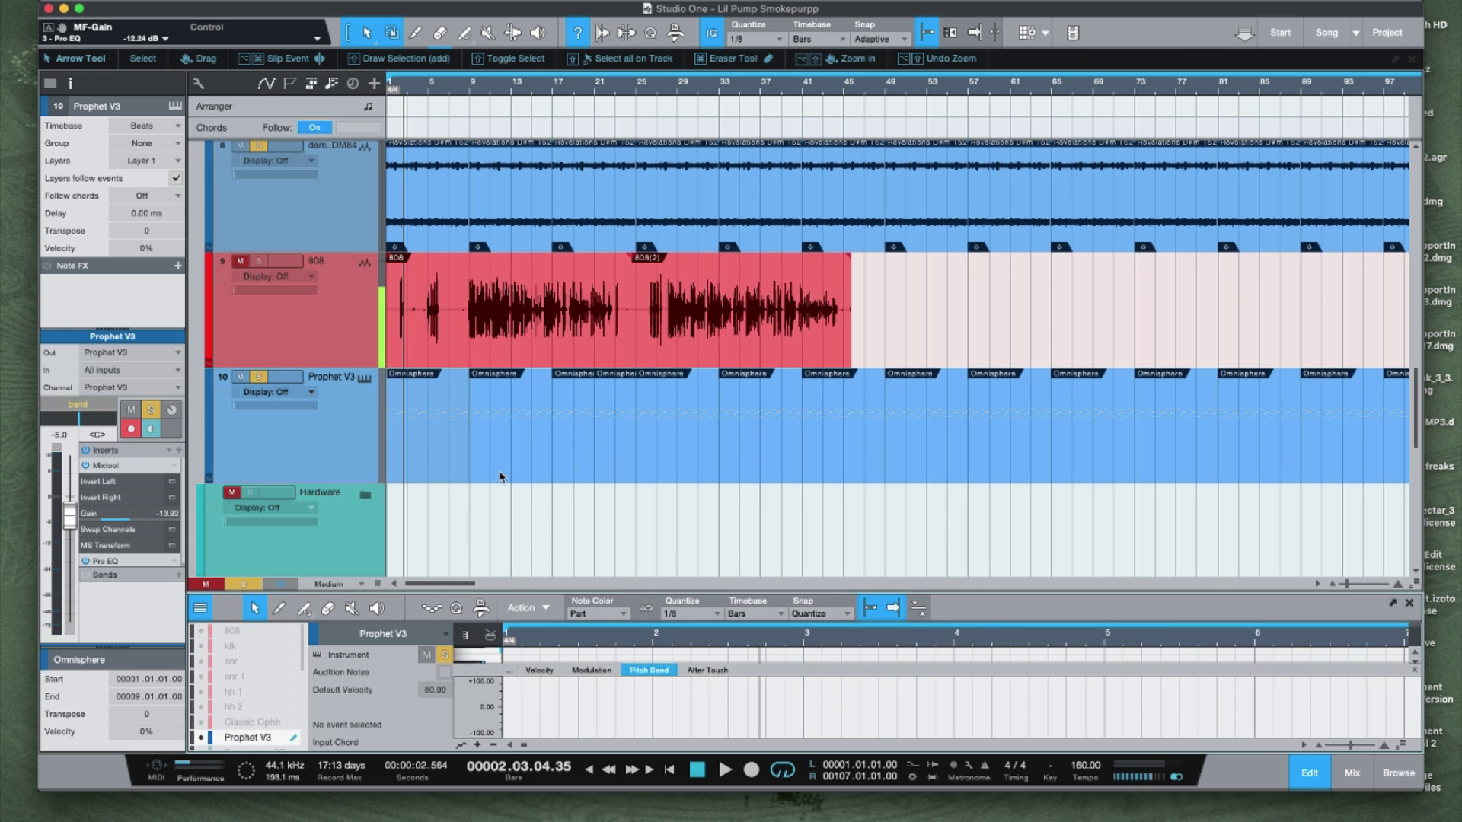
pyautogui.click(542, 453)
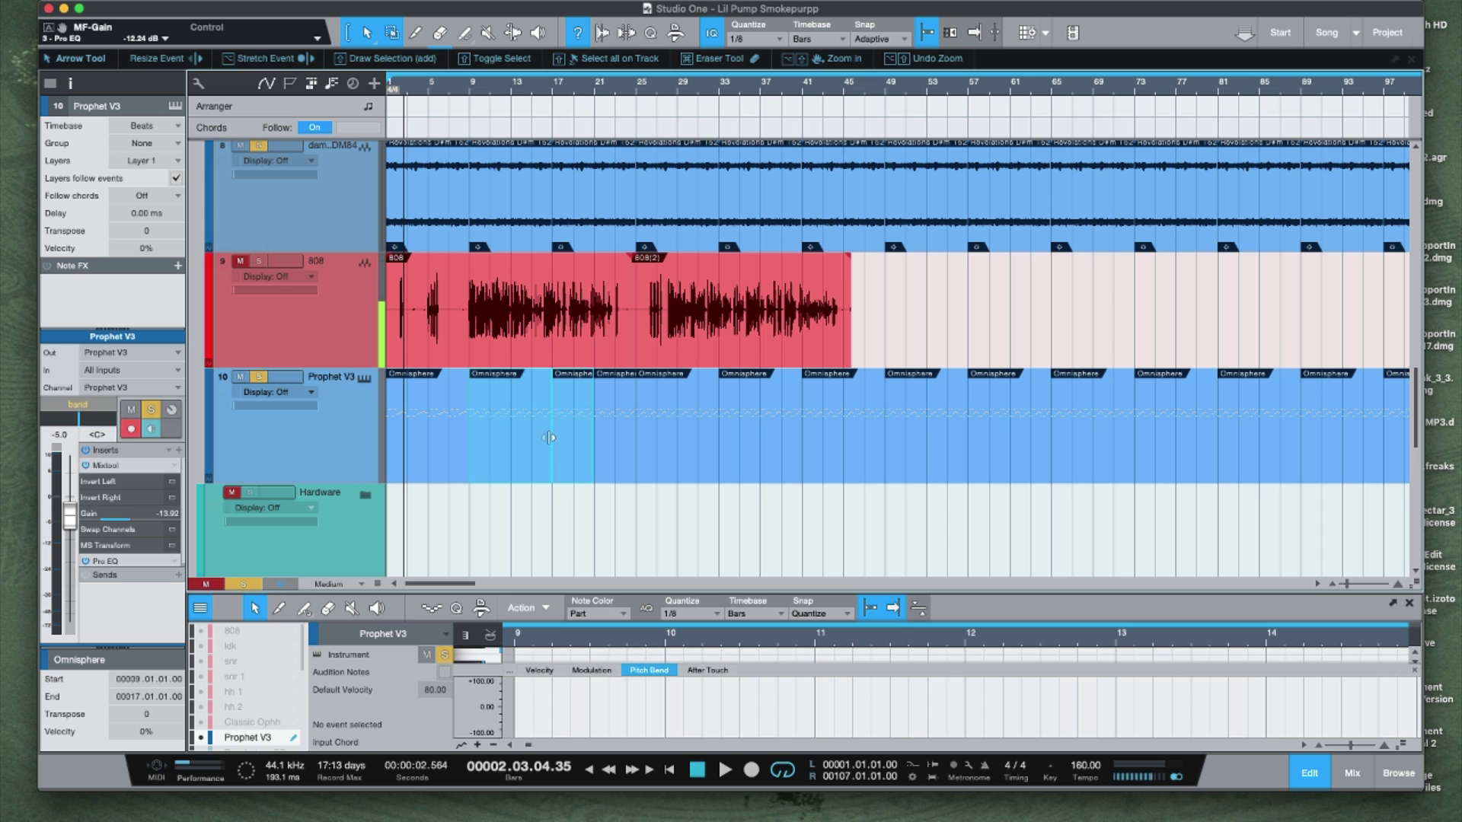
pyautogui.moveTo(573, 466); pyautogui.dragTo(403, 456)
pyautogui.click(416, 463)
pyautogui.press('Delete')
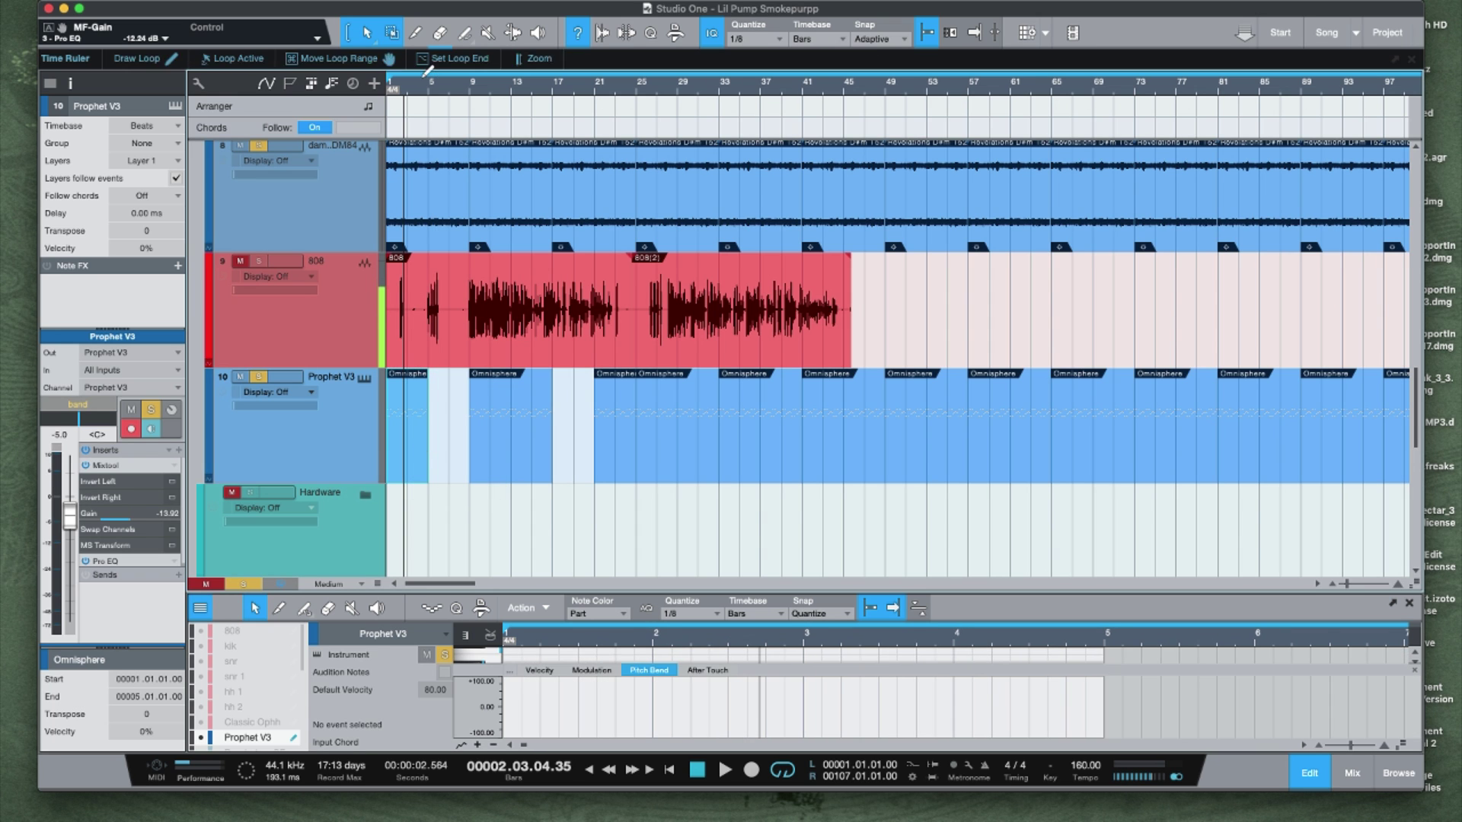
# - Extend the first Omnisphere event to bar 9 and fill the Prophet V3 gap at bars 17–21 with an Omnisphere event again
pyautogui.moveTo(416, 87); pyautogui.dragTo(431, 144)
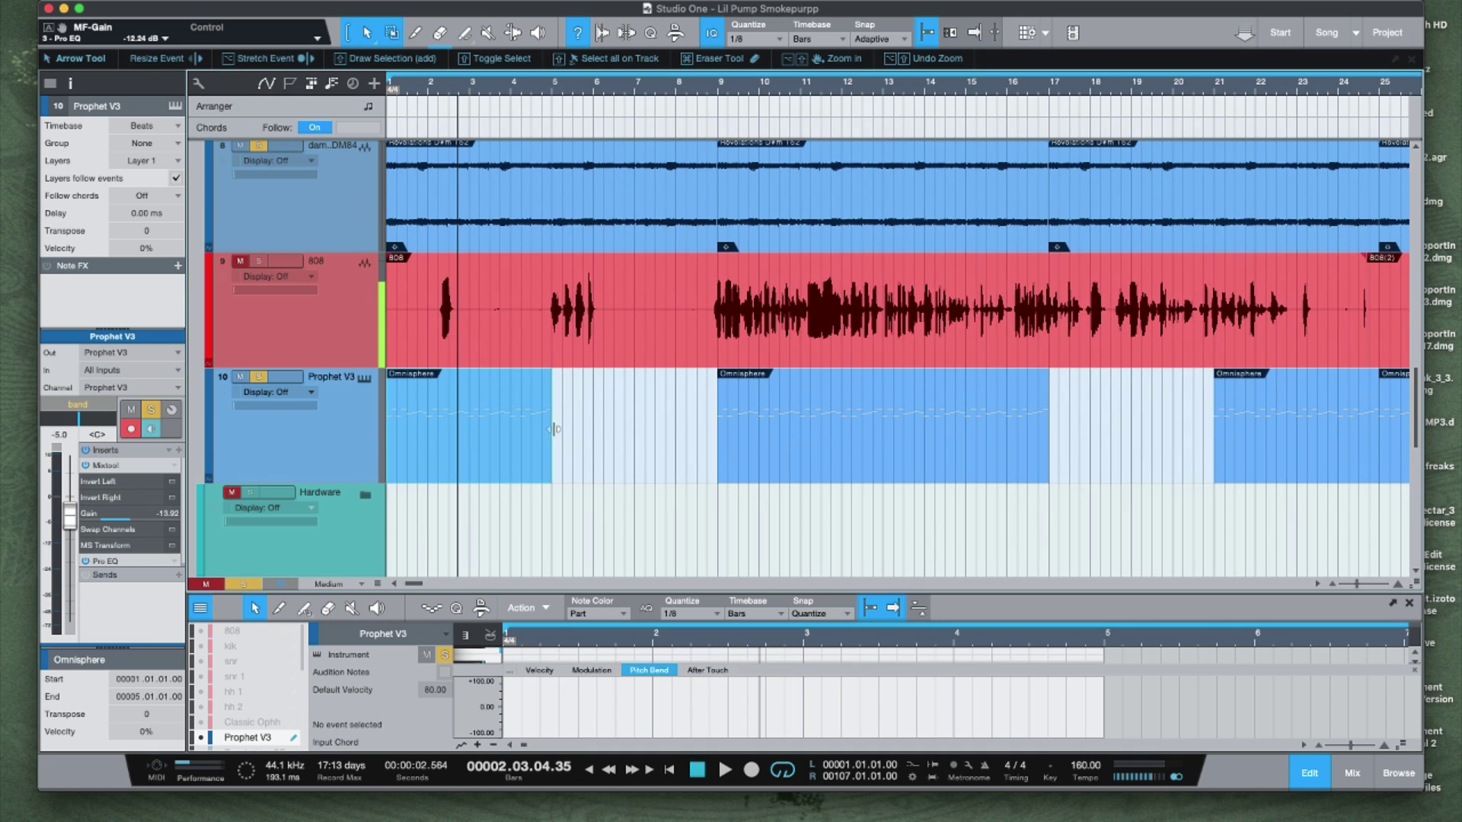
pyautogui.moveTo(554, 464); pyautogui.dragTo(708, 467)
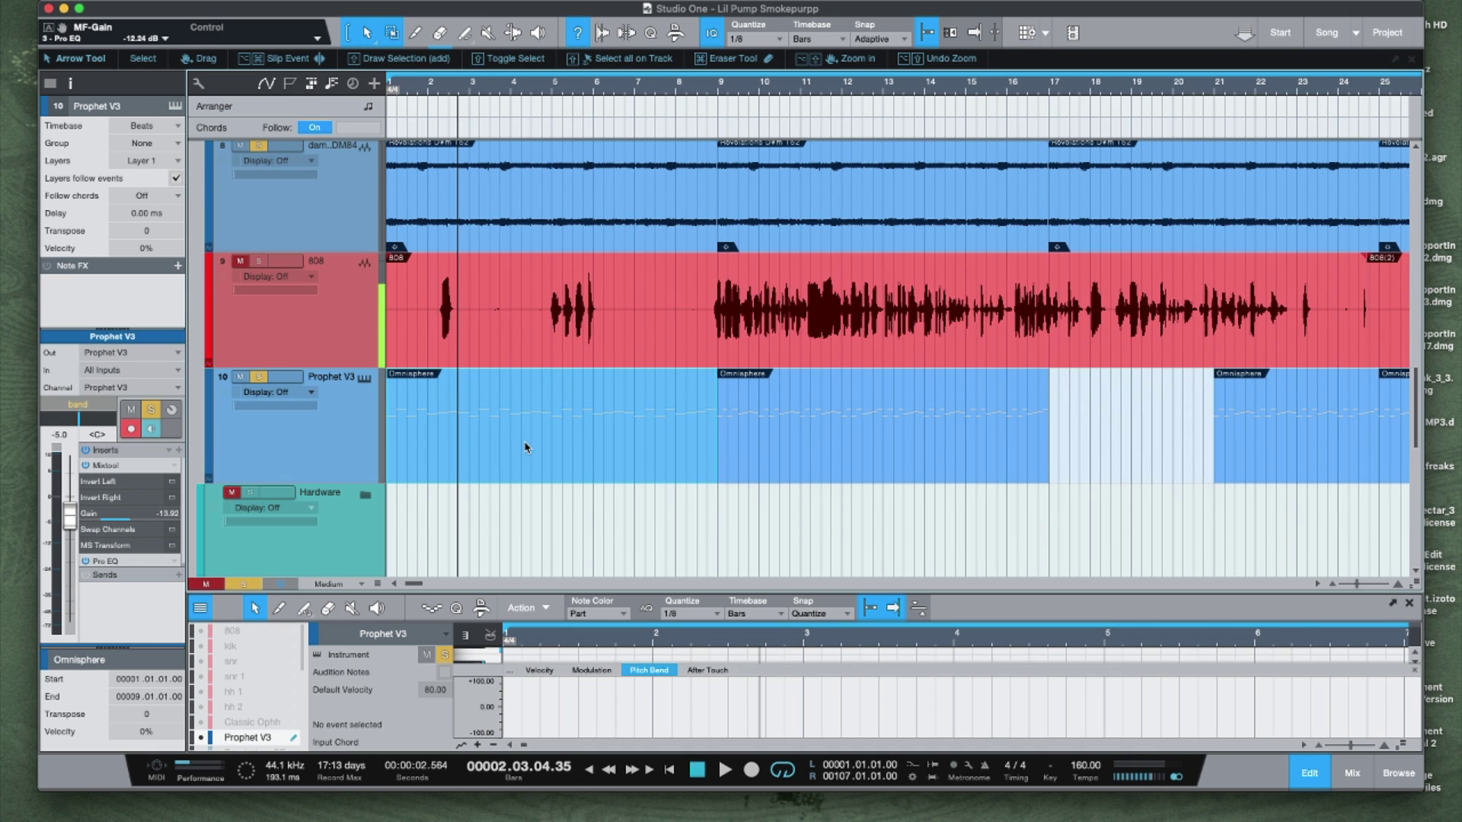
pyautogui.press('space')
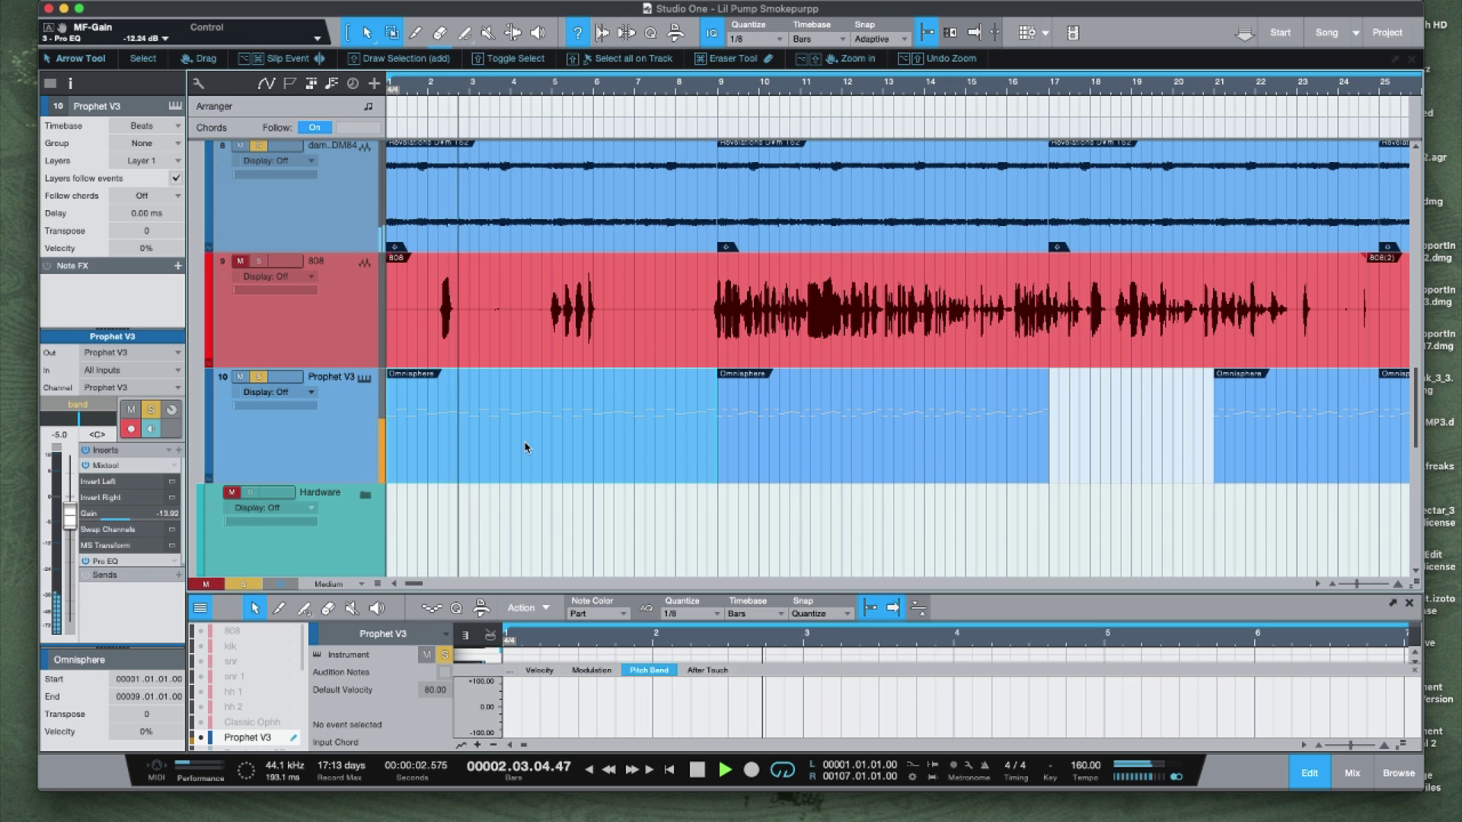
pyautogui.press('space')
pyautogui.moveTo(1074, 89); pyautogui.dragTo(930, 50)
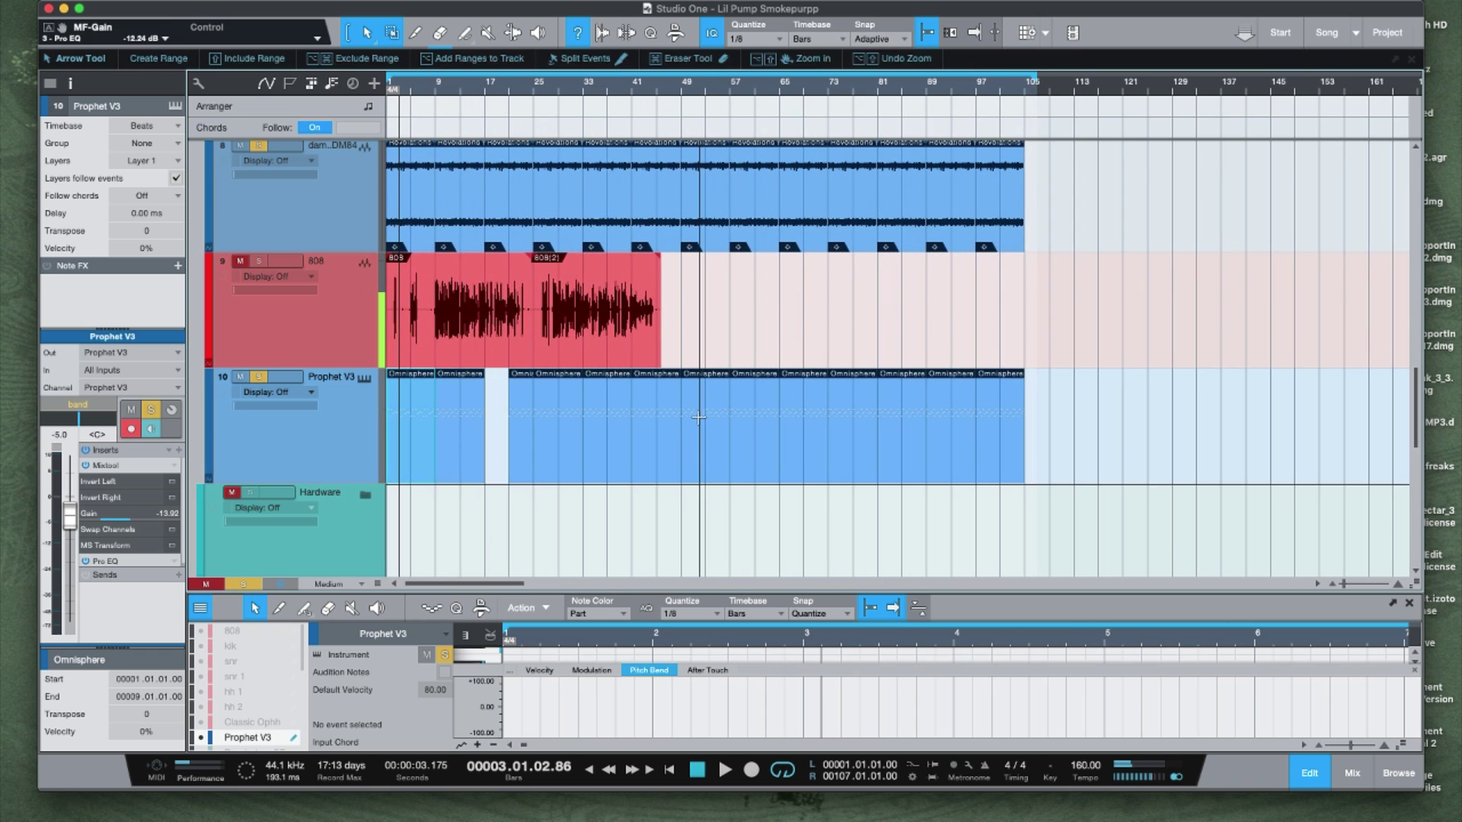
pyautogui.moveTo(524, 453); pyautogui.dragTo(500, 455)
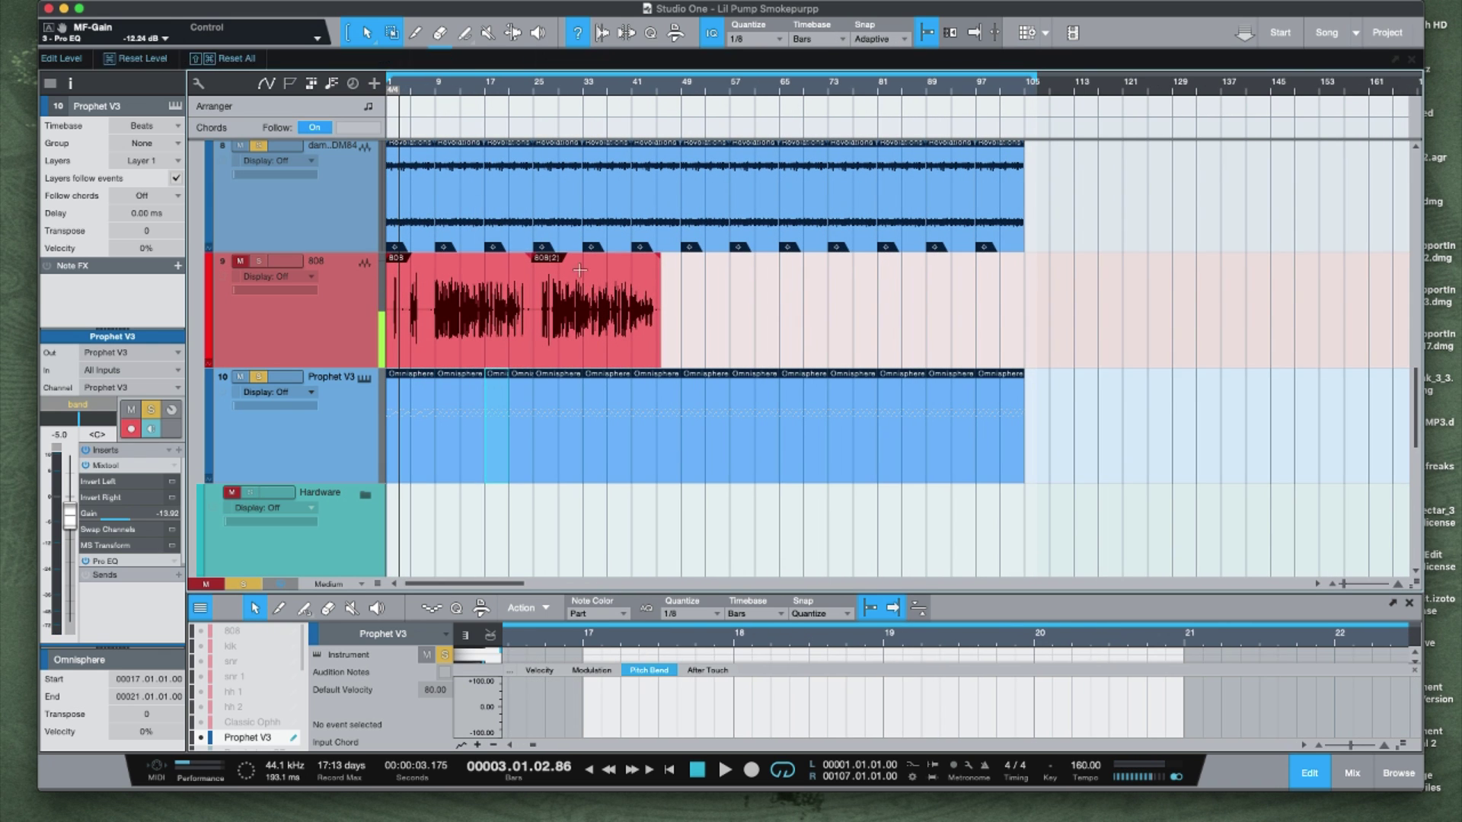
# - Display the HalfTime Bypass automation on the band folder track and play the song from the start
pyautogui.scroll(3, 448, 251)
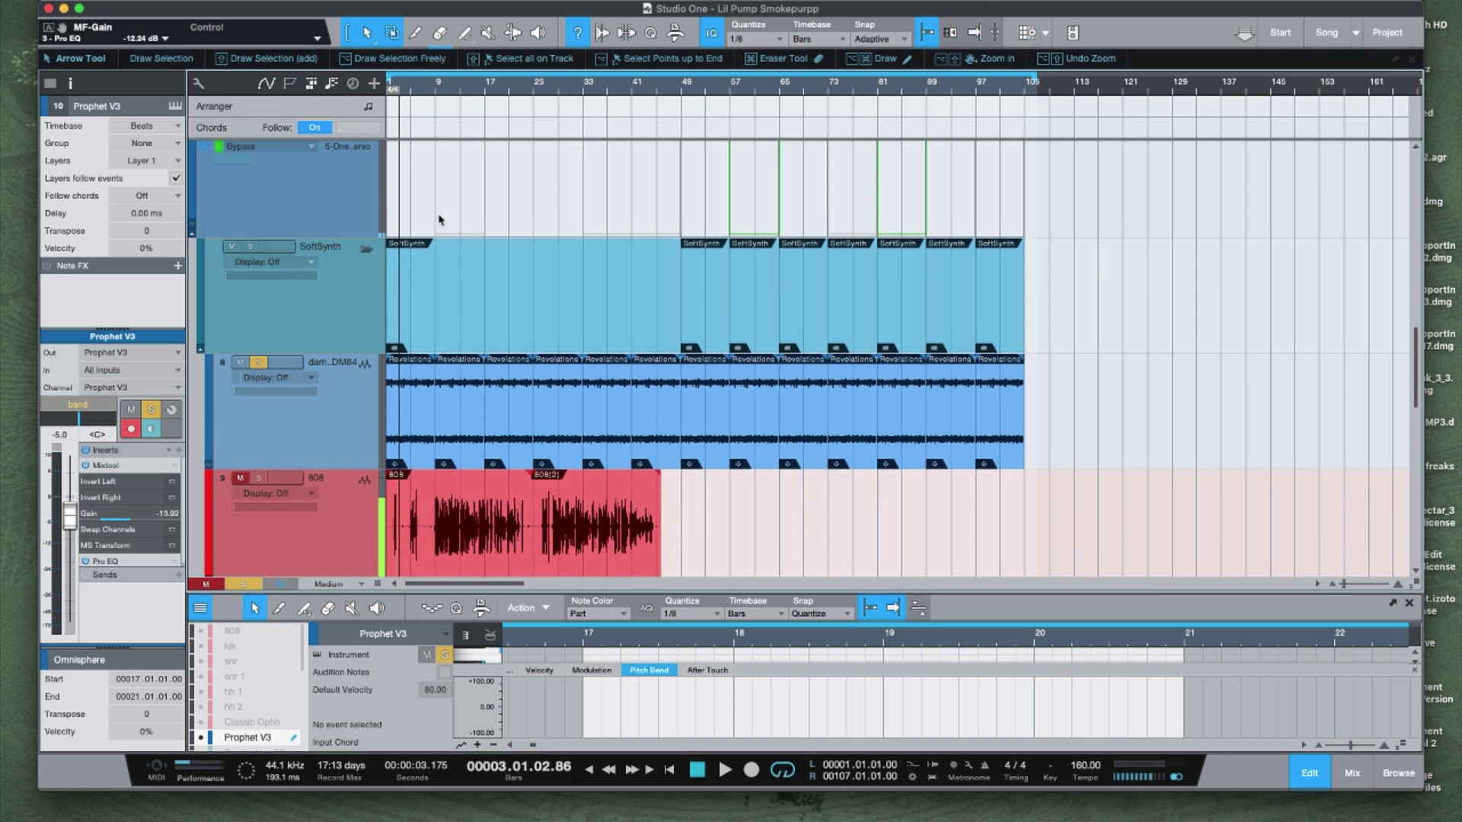
pyautogui.scroll(3, 454, 323)
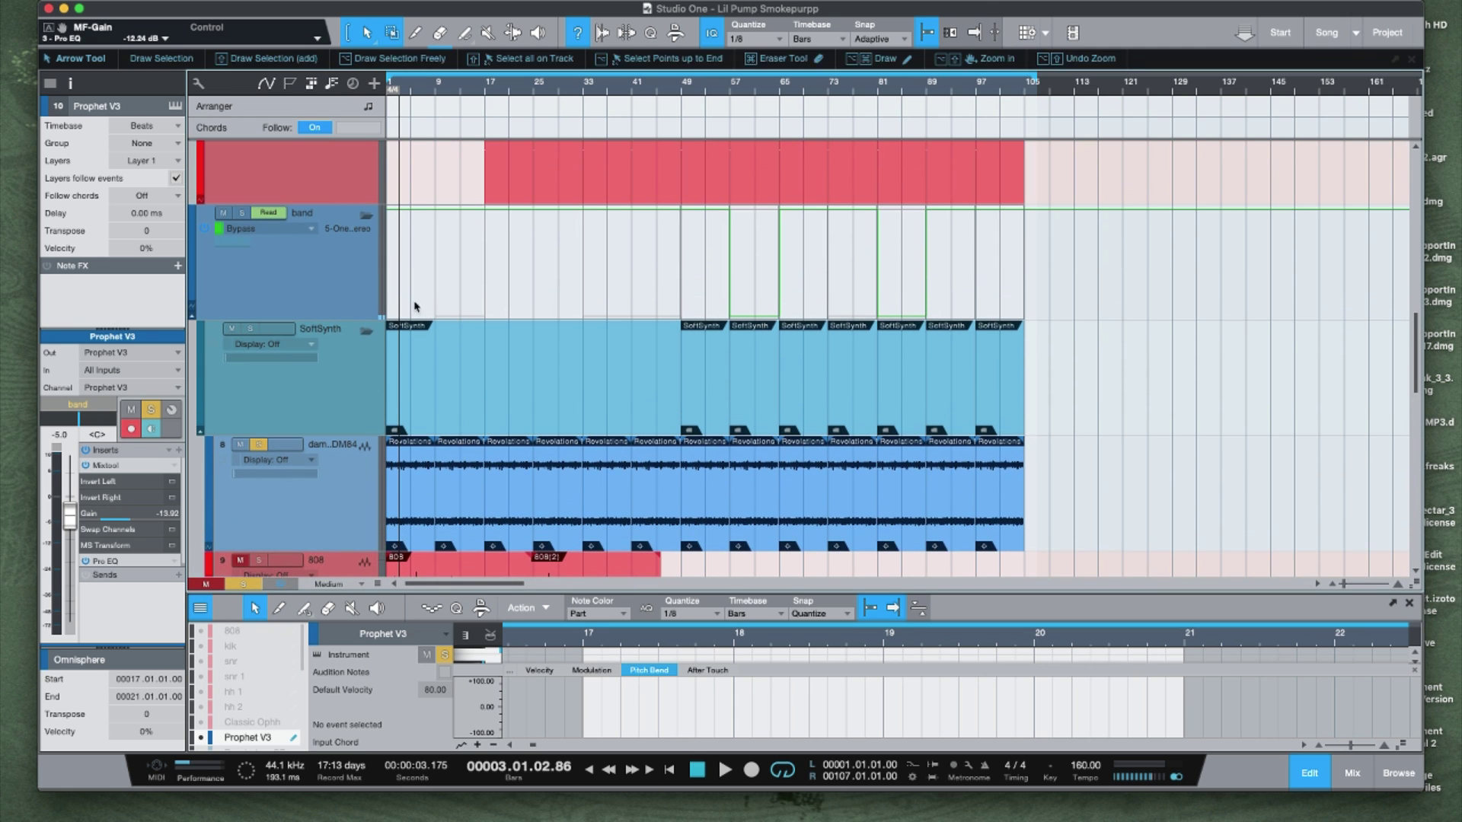
pyautogui.click(358, 283)
pyautogui.click(273, 232)
pyautogui.click(319, 294)
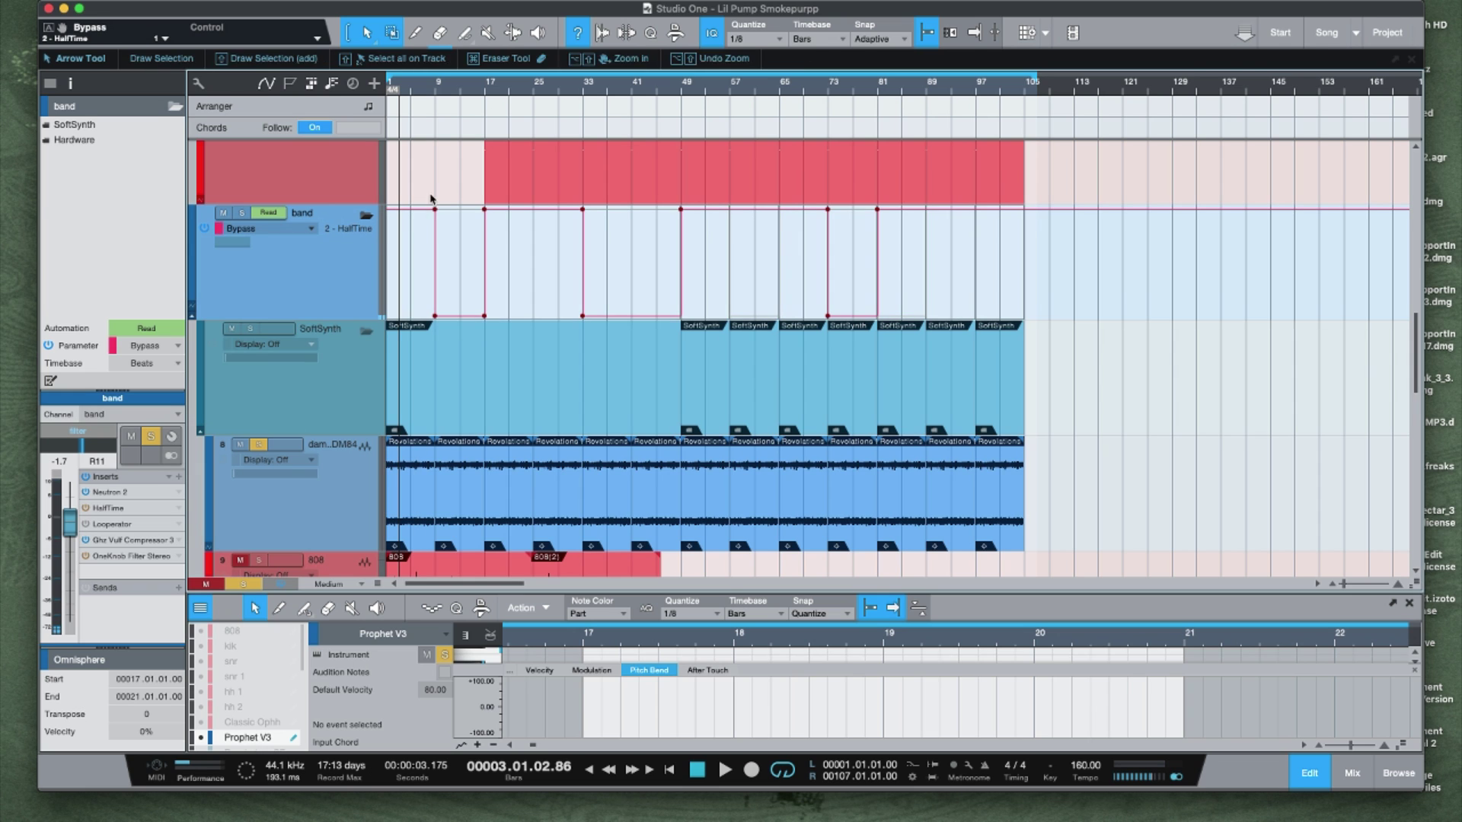
pyautogui.press('space')
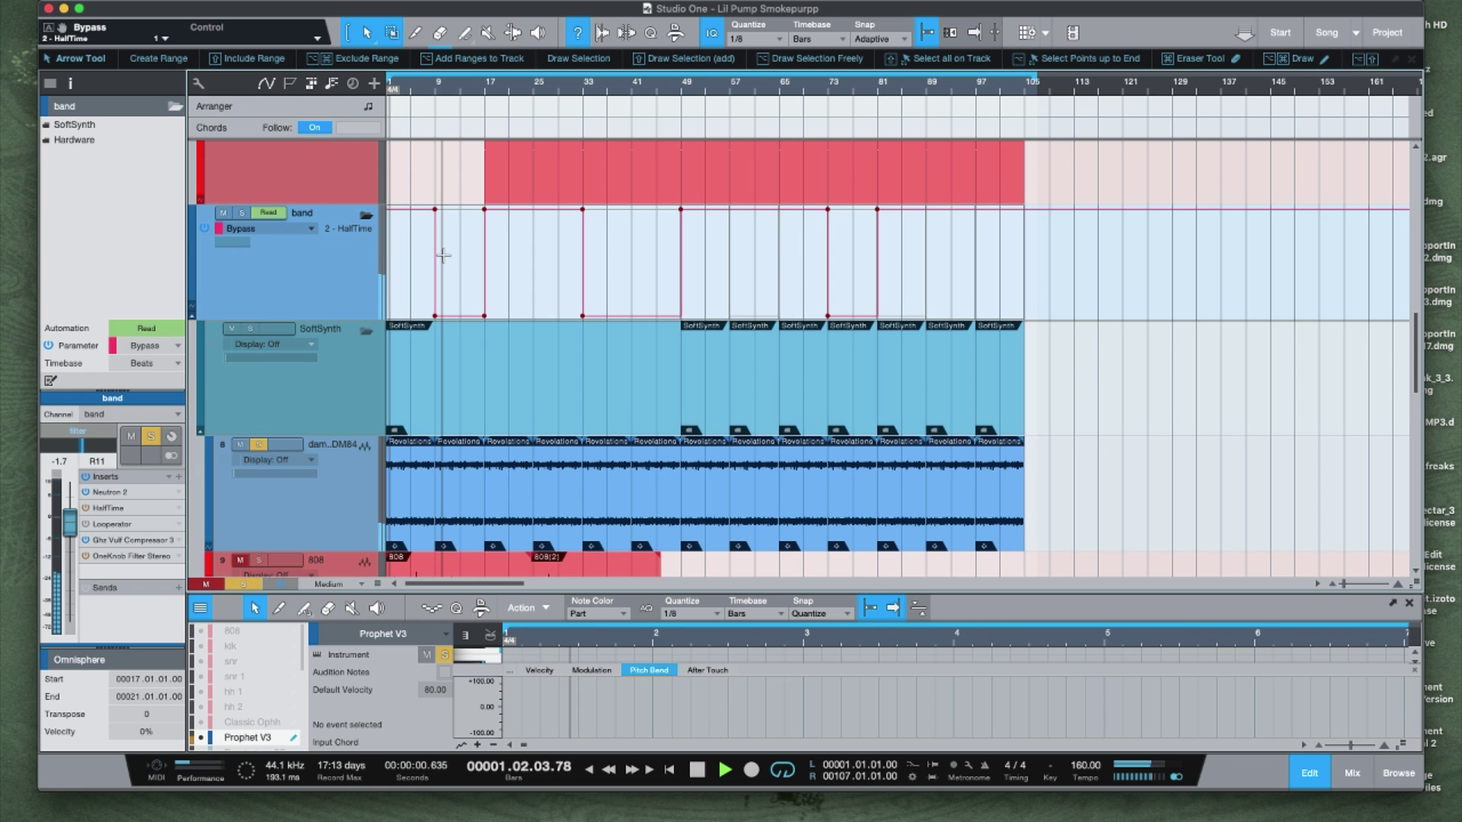
# - Play the band tracks from bar 9 and again from a few bars before it to compare the HalfTime bypass change
pyautogui.press('space')
pyautogui.click(435, 94)
pyautogui.press('space')
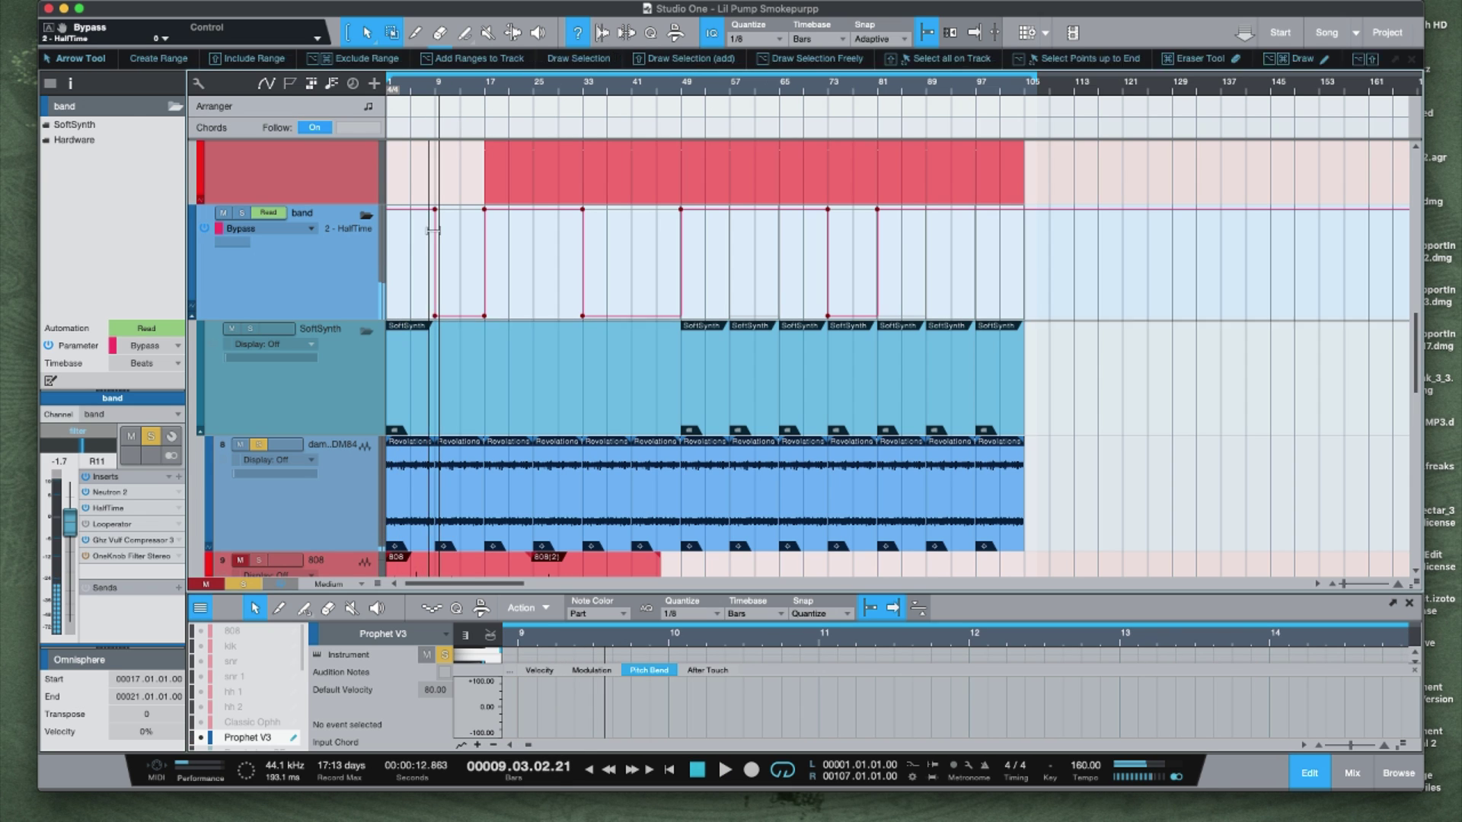
pyautogui.click(418, 92)
pyautogui.press('space')
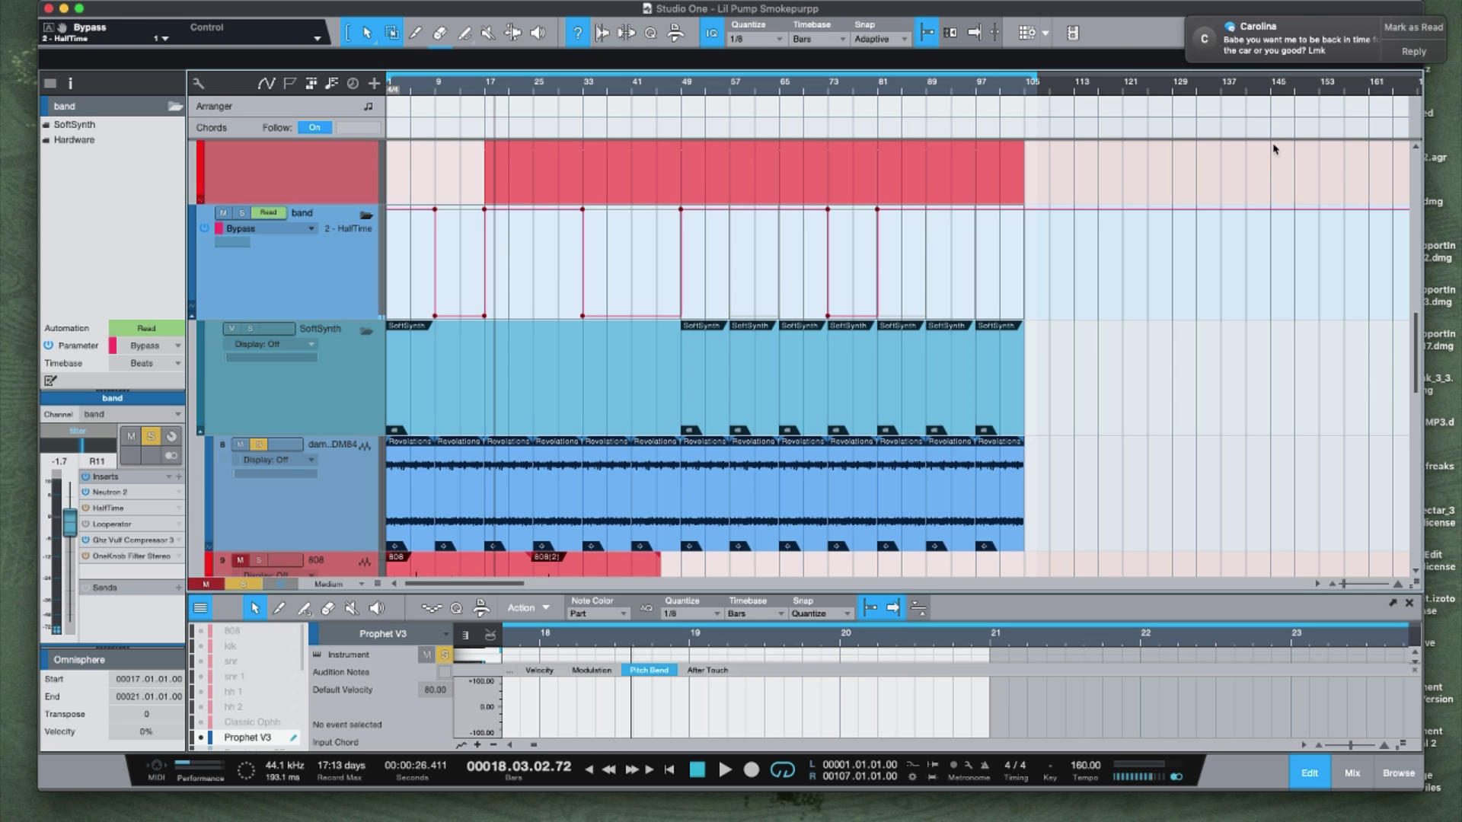
# - Dismiss the message notification and reduce the arrangement's track height to Normal
pyautogui.click(1405, 32)
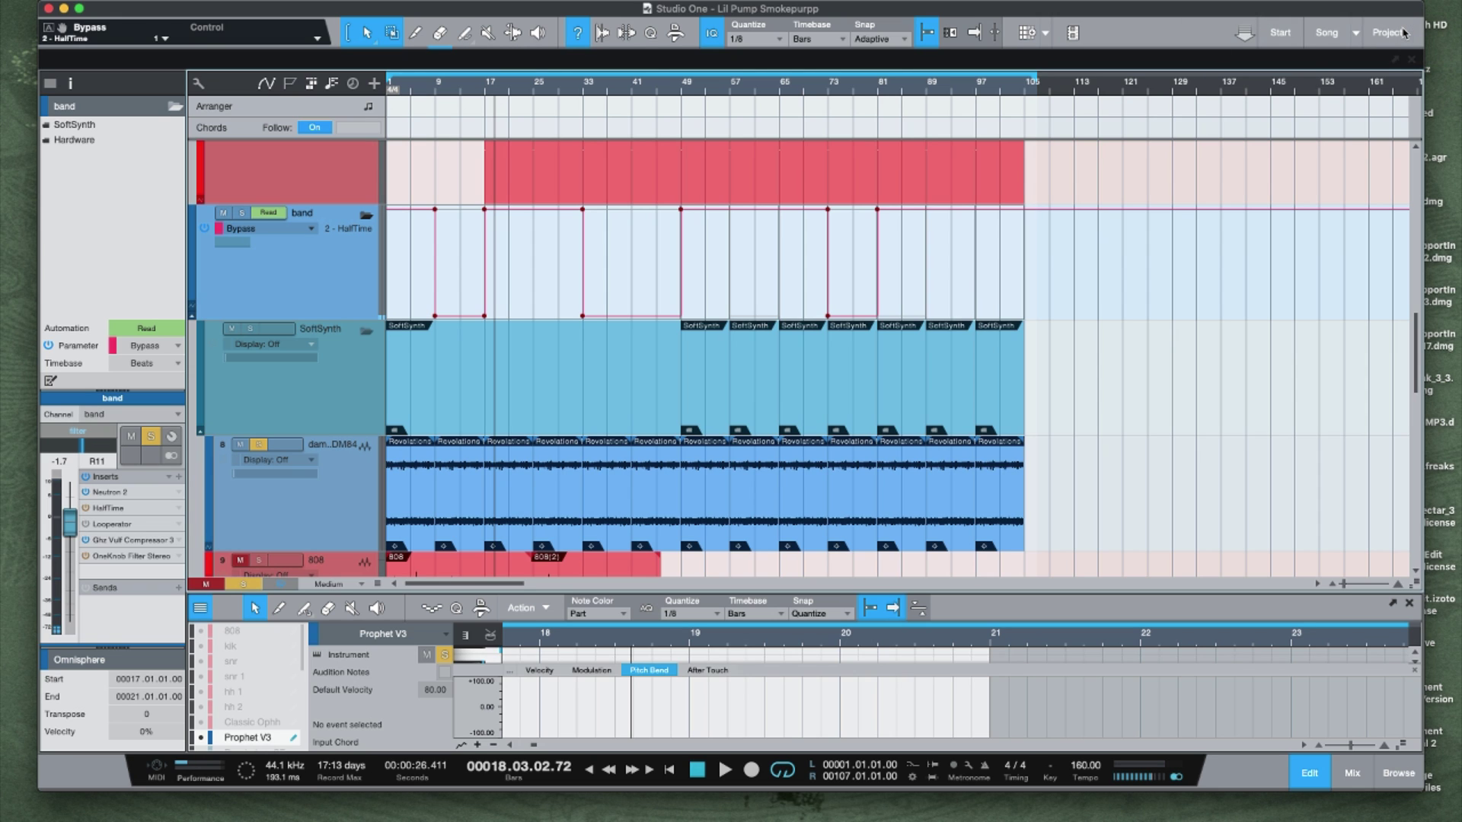
pyautogui.scroll(3, 540, 369)
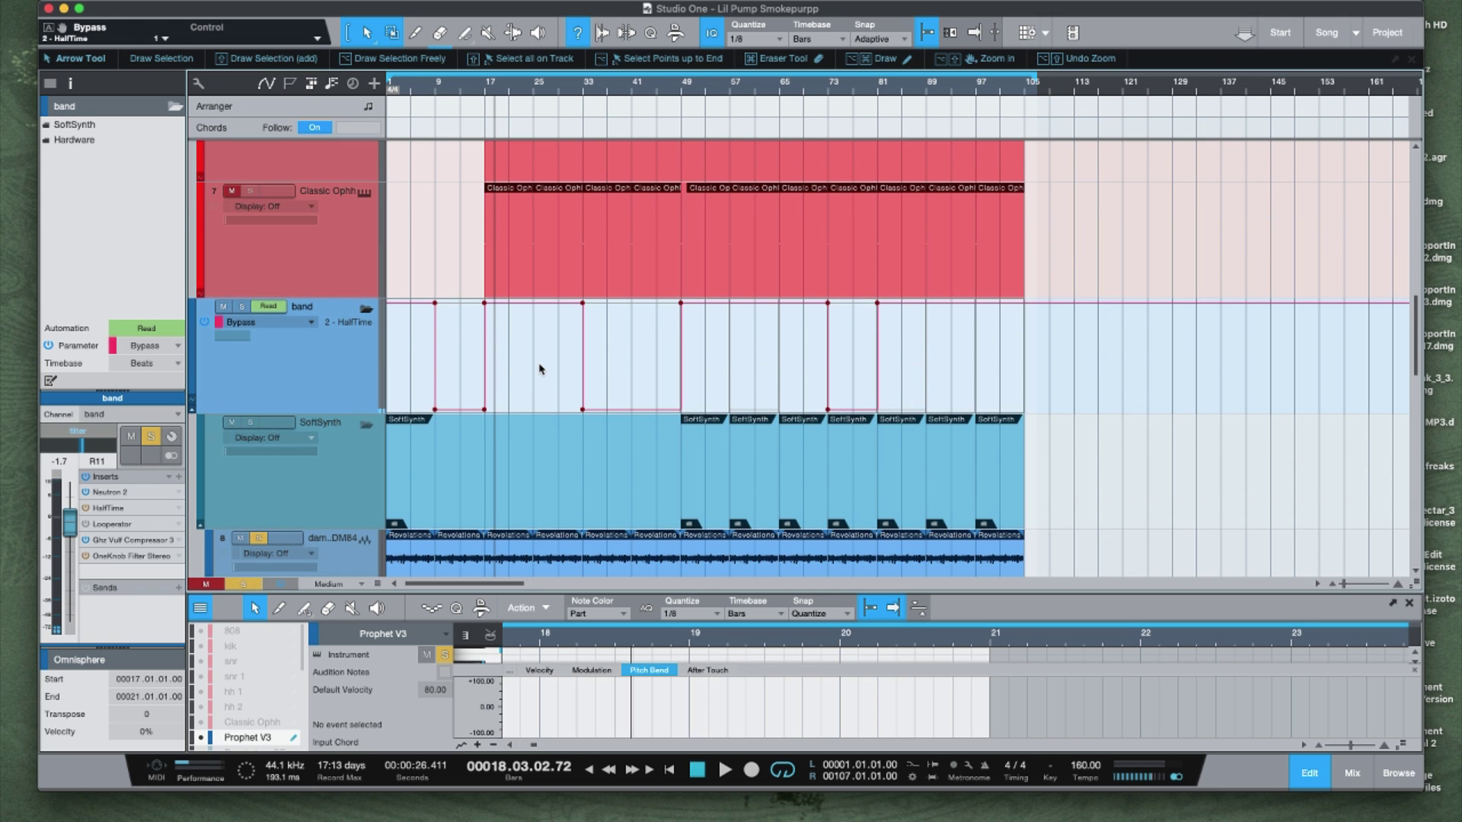
pyautogui.scroll(3, 540, 364)
pyautogui.scroll(-4, 540, 365)
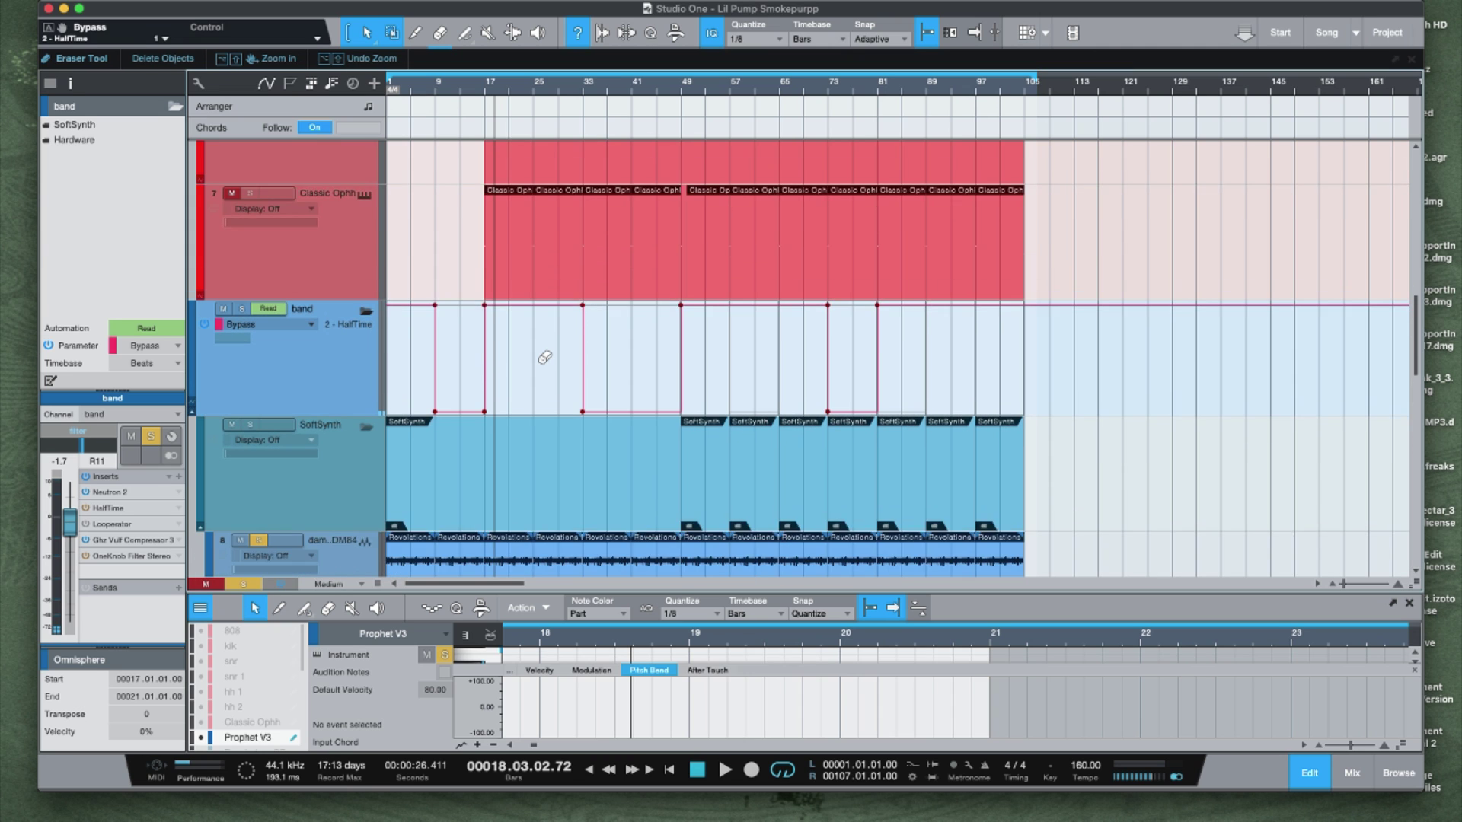
pyautogui.scroll(-2, 545, 357)
pyautogui.scroll(-1, 545, 357)
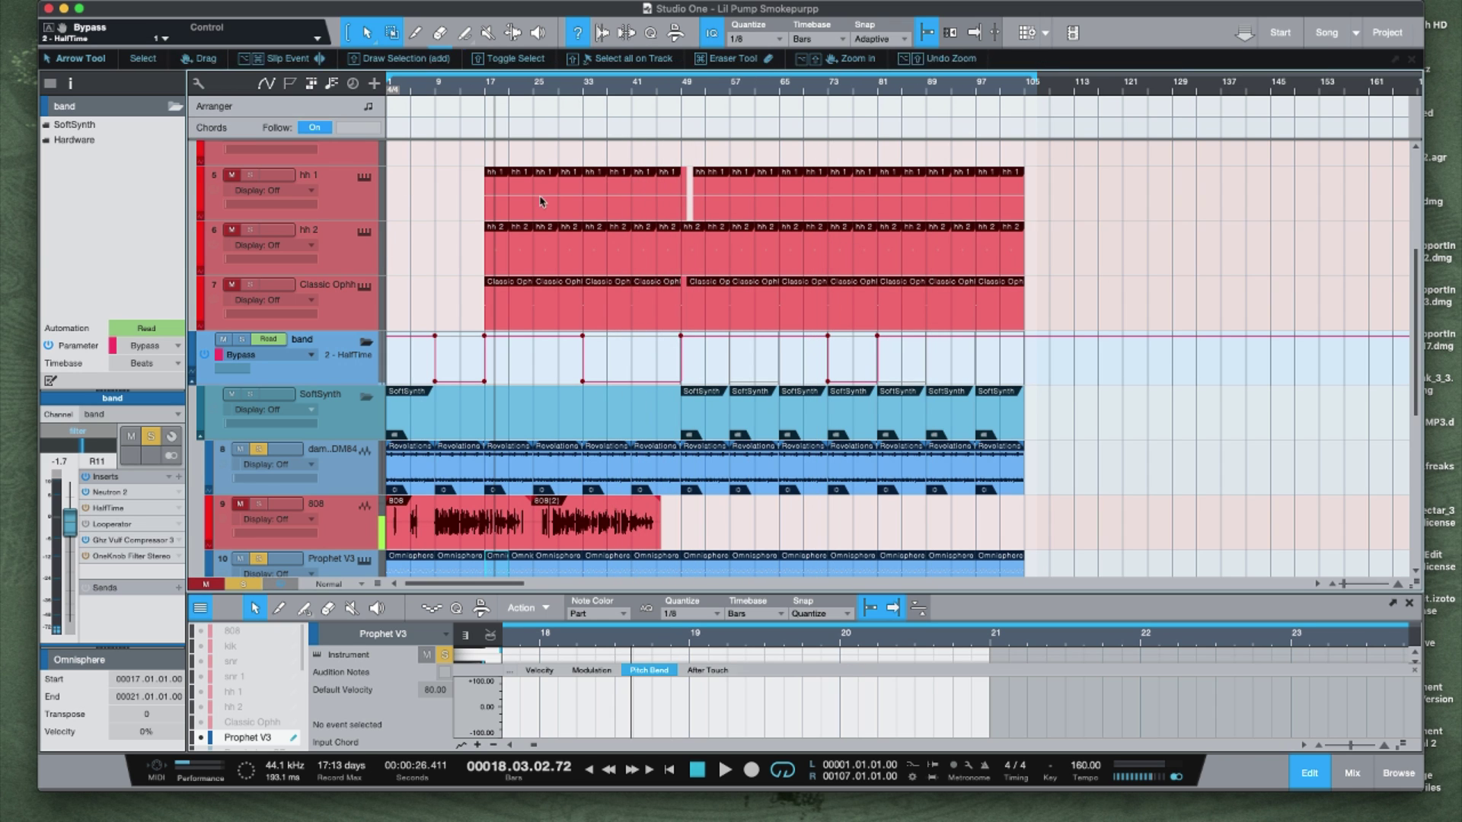
# - Open the first 808 event at bar 17 in the note editor and enlarge the editor to show its notes
pyautogui.scroll(3, 536, 200)
pyautogui.scroll(2, 536, 199)
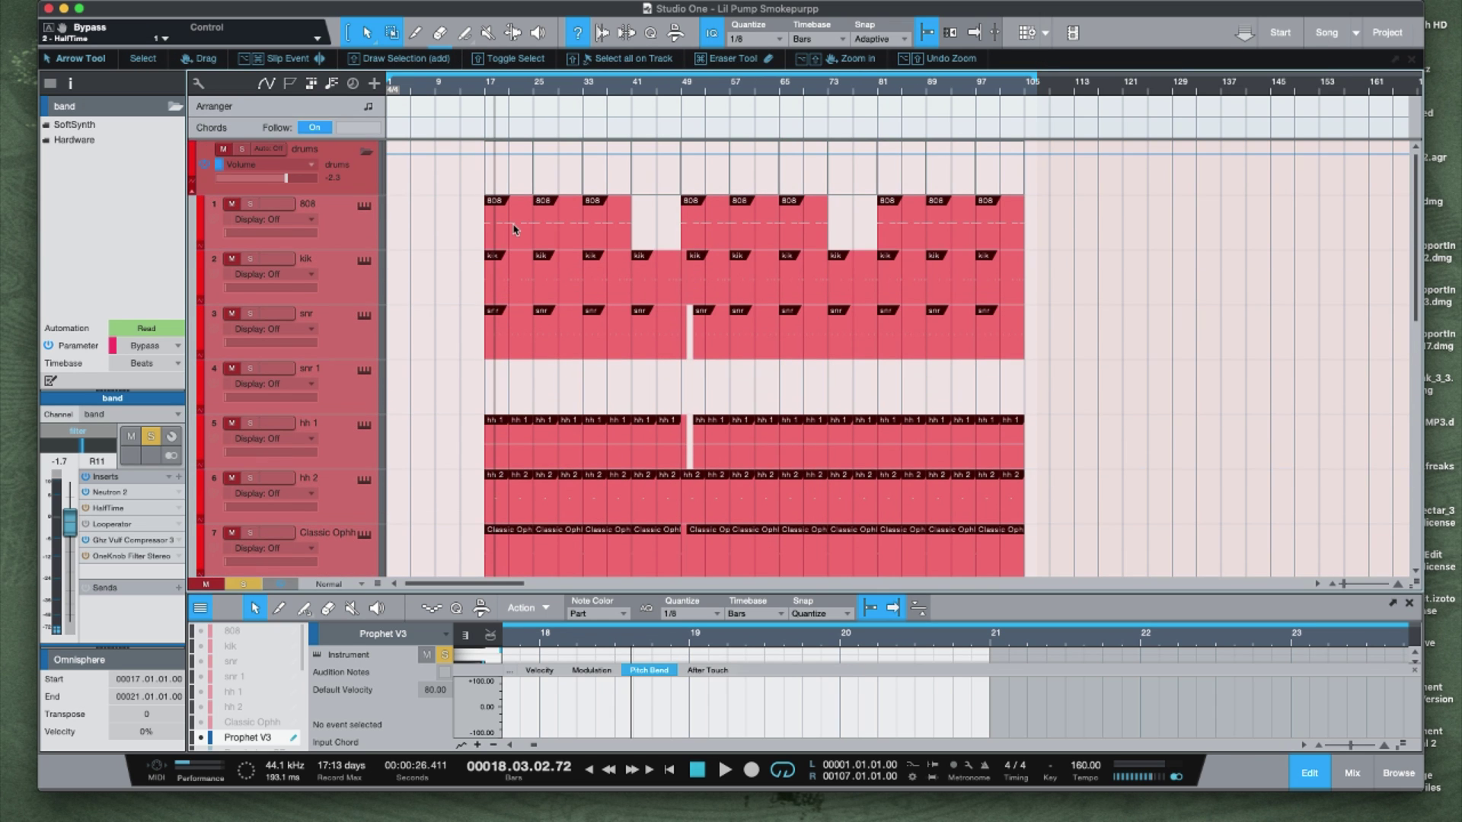
pyautogui.click(515, 229)
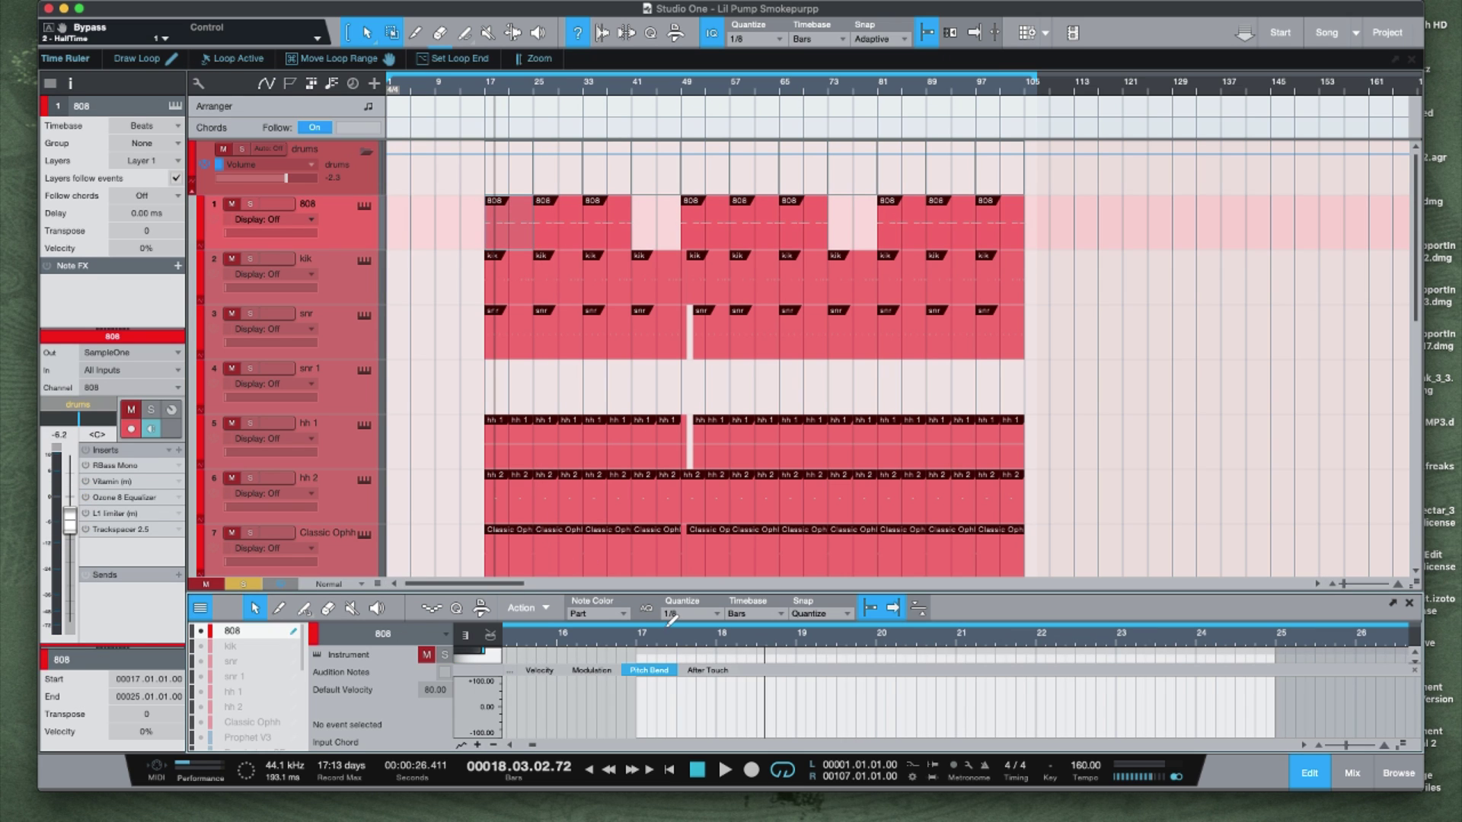
pyautogui.moveTo(641, 503); pyautogui.dragTo(646, 360)
pyautogui.scroll(2, 739, 509)
pyautogui.scroll(3, 725, 503)
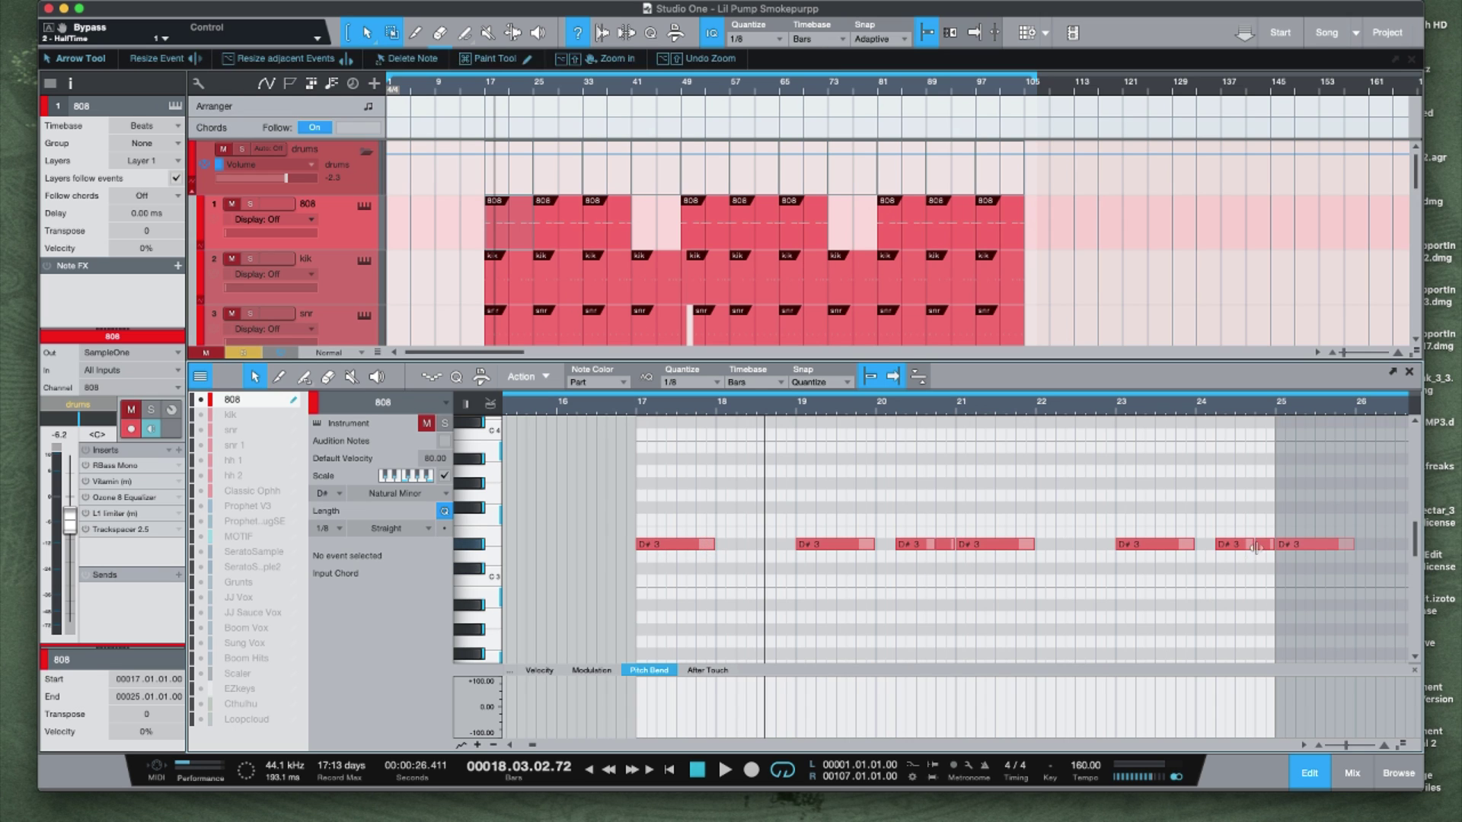
# - Solo the 808 track and play its pattern from bar 17 to bar 25
pyautogui.click(251, 204)
pyautogui.click(484, 99)
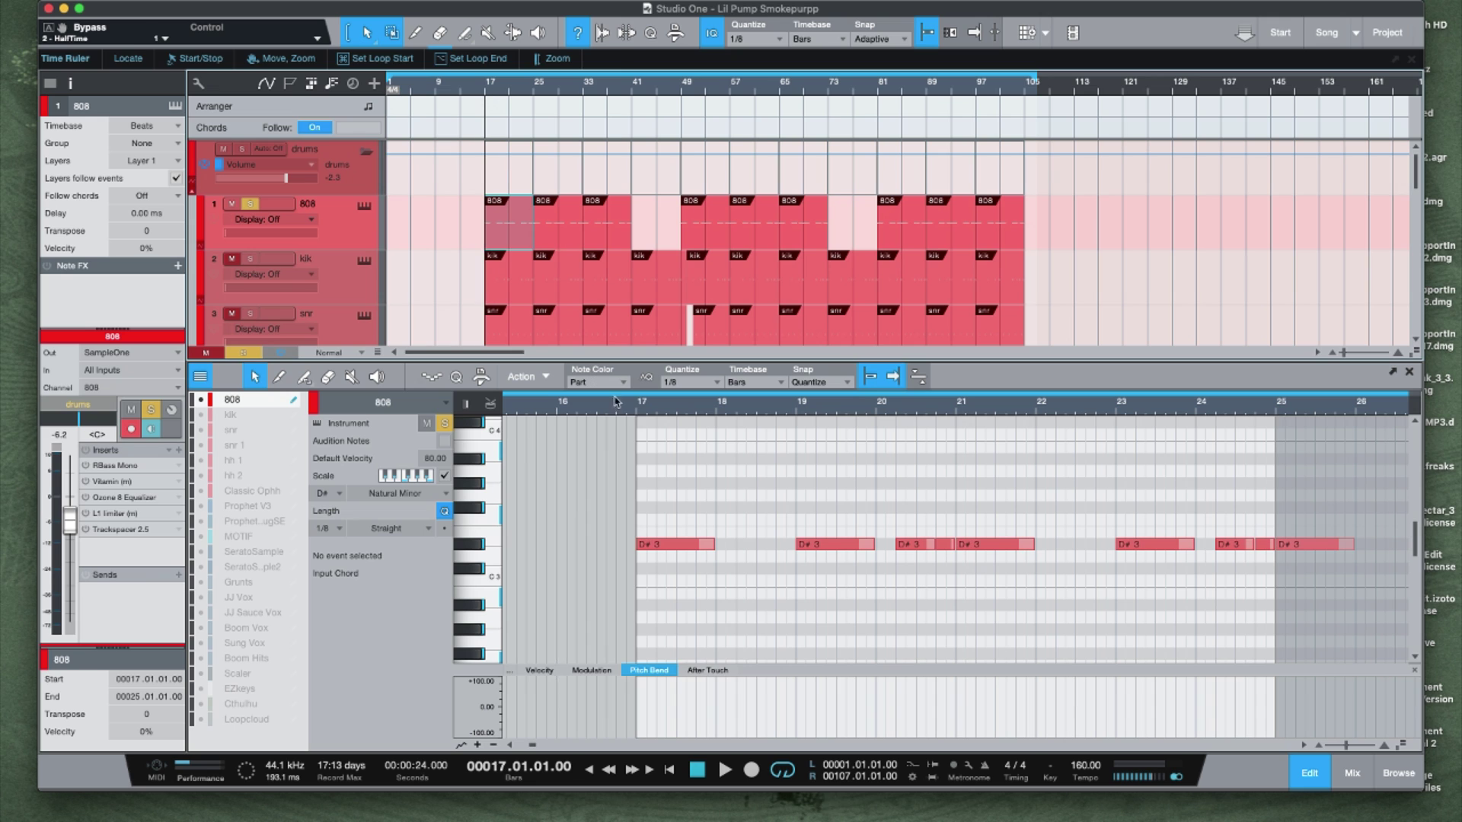
pyautogui.press('space')
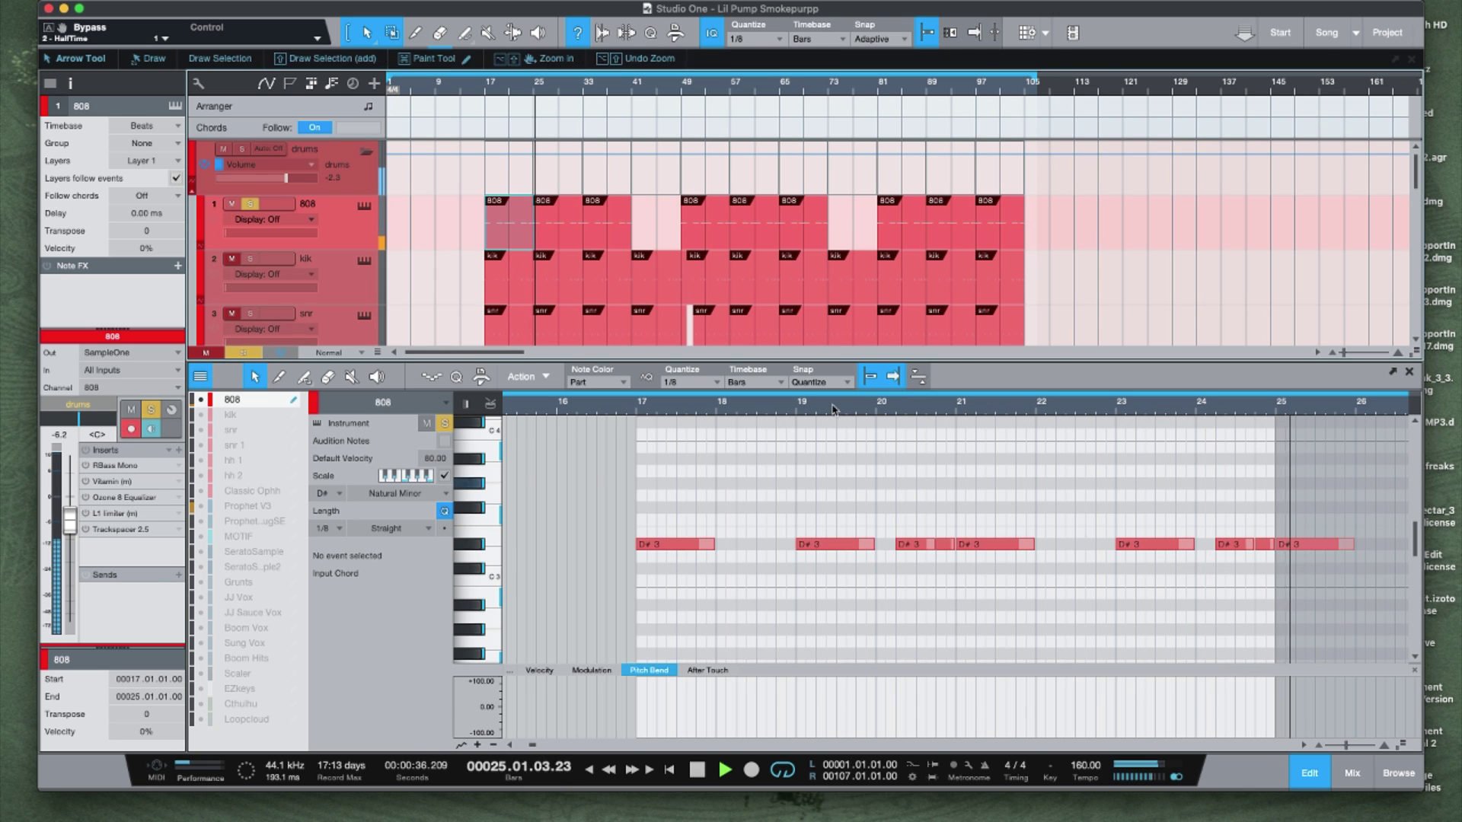
pyautogui.press('space')
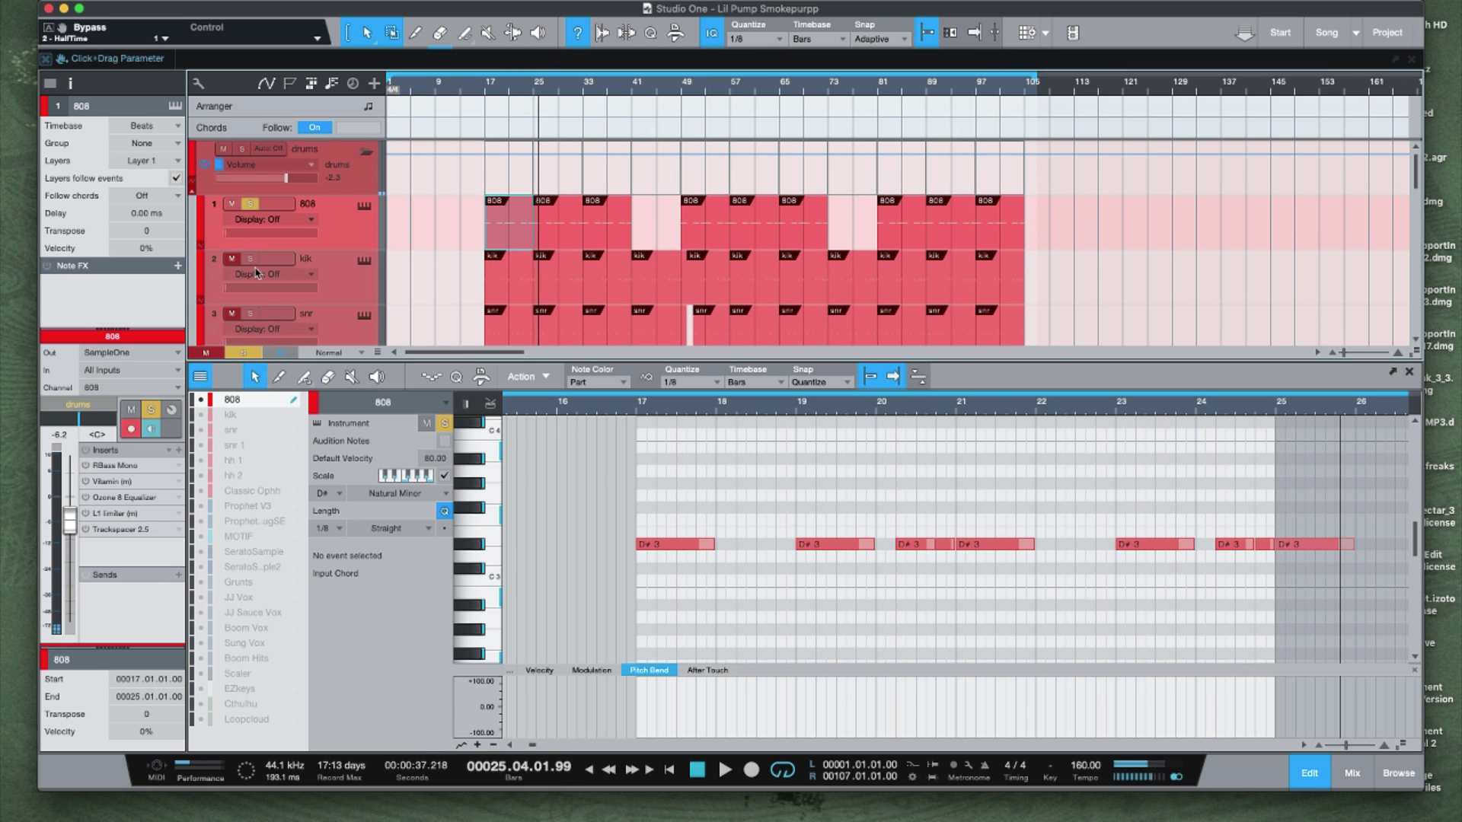
# - Play the kik track soloed with the 808 from bar 17 and select the kick notes in bars 23 and 24
pyautogui.click(253, 266)
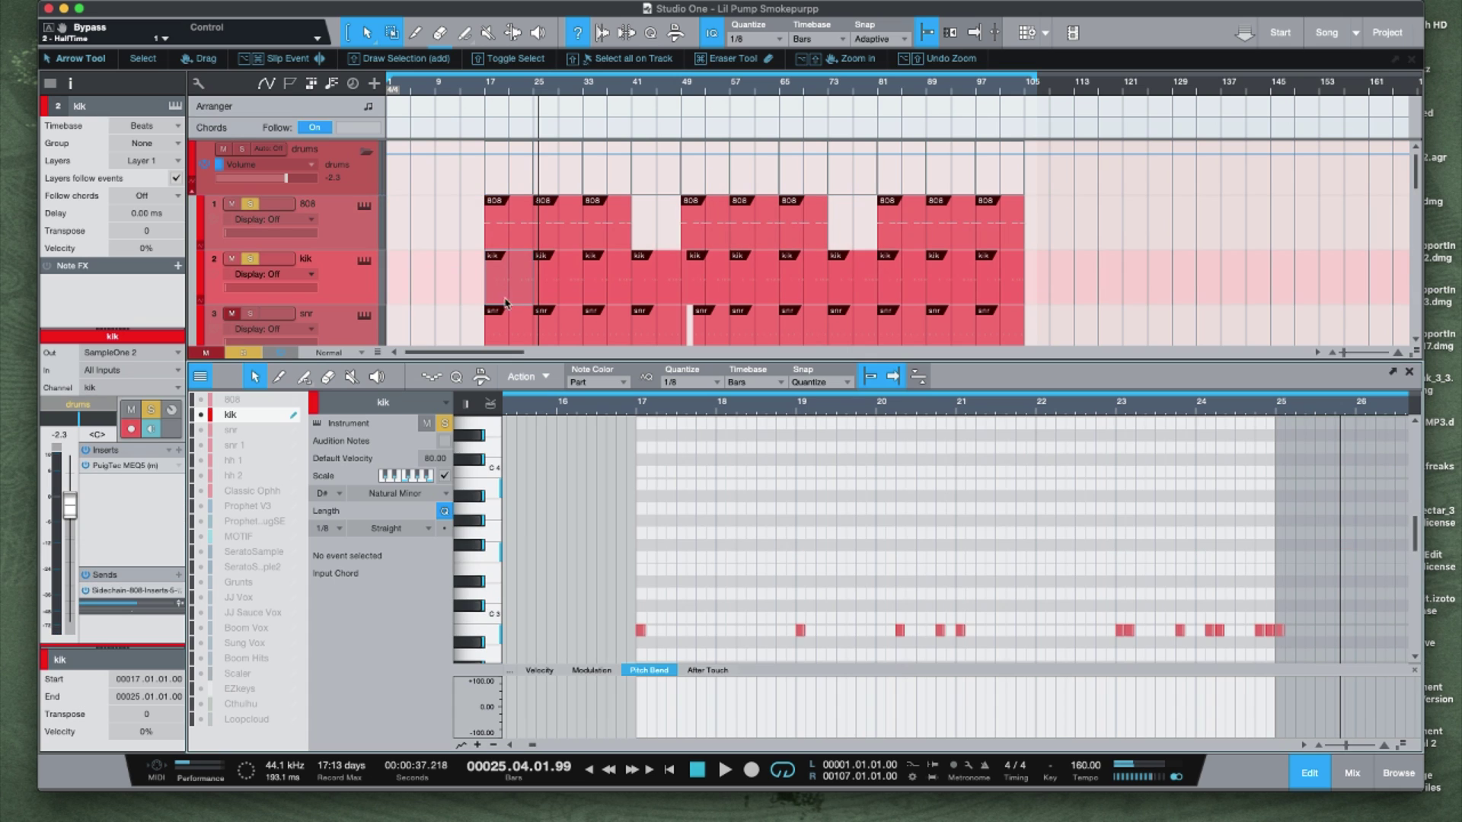
pyautogui.click(638, 407)
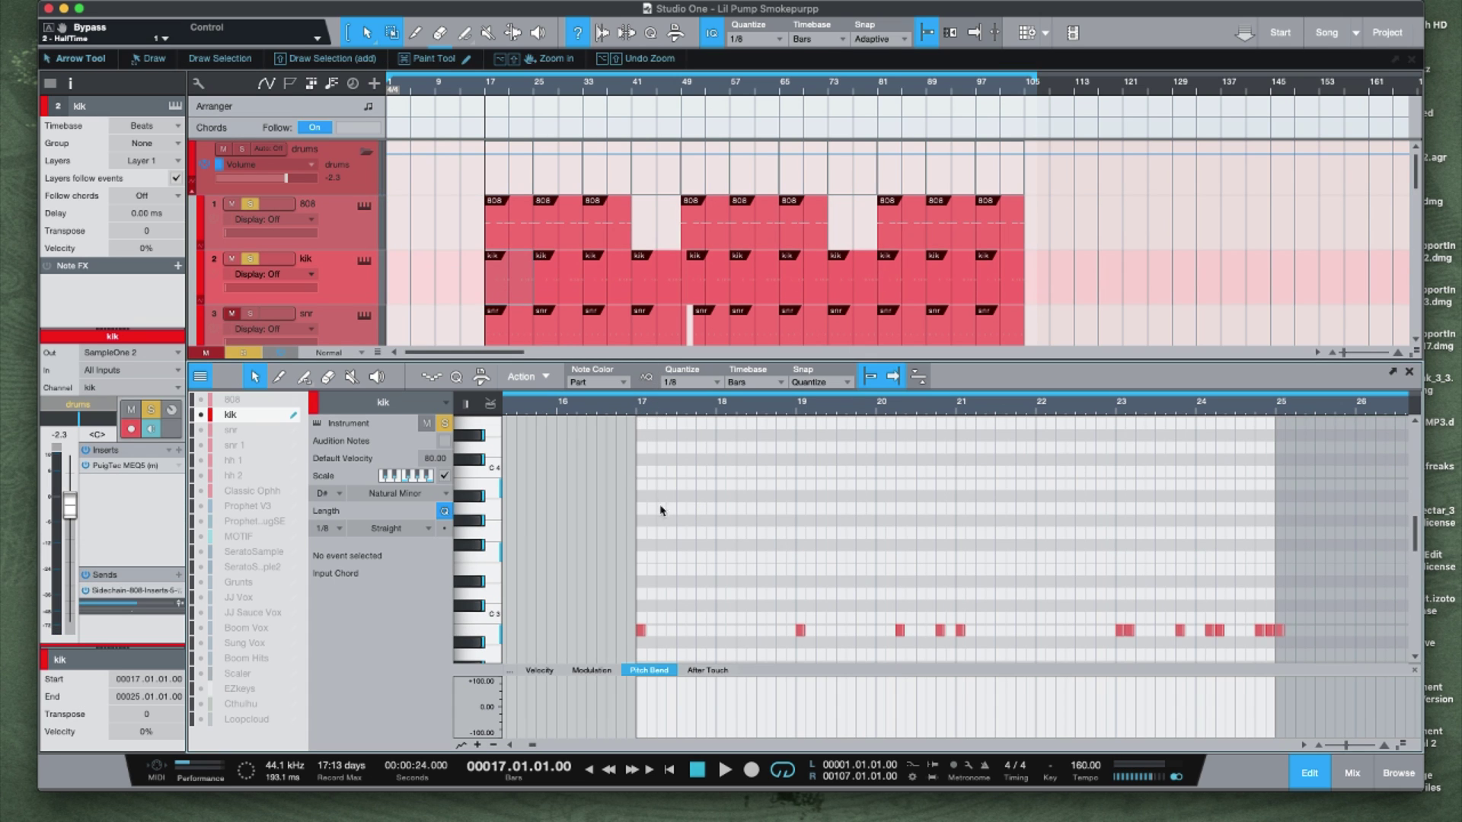
pyautogui.press('space')
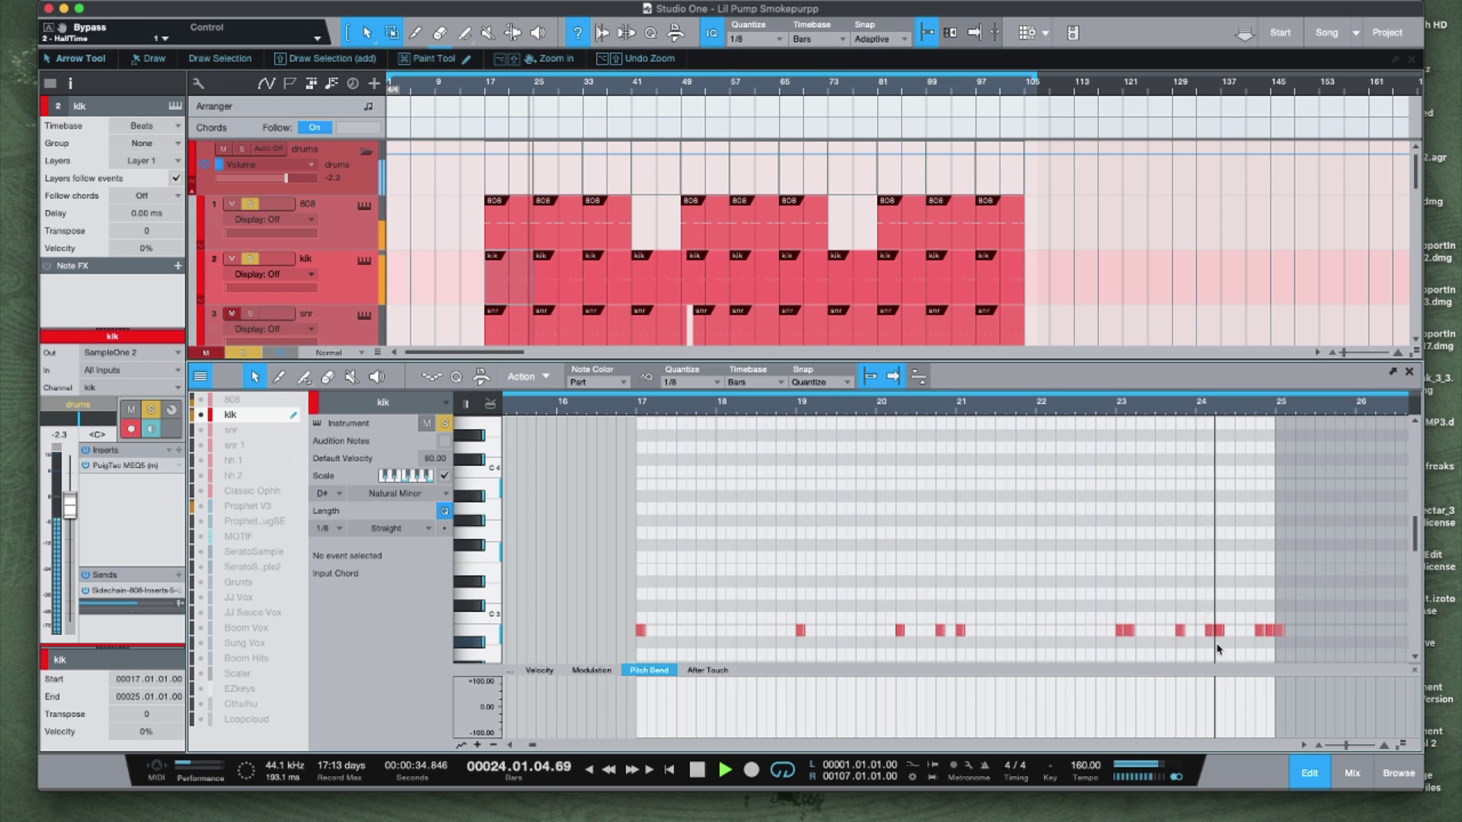
pyautogui.press('space')
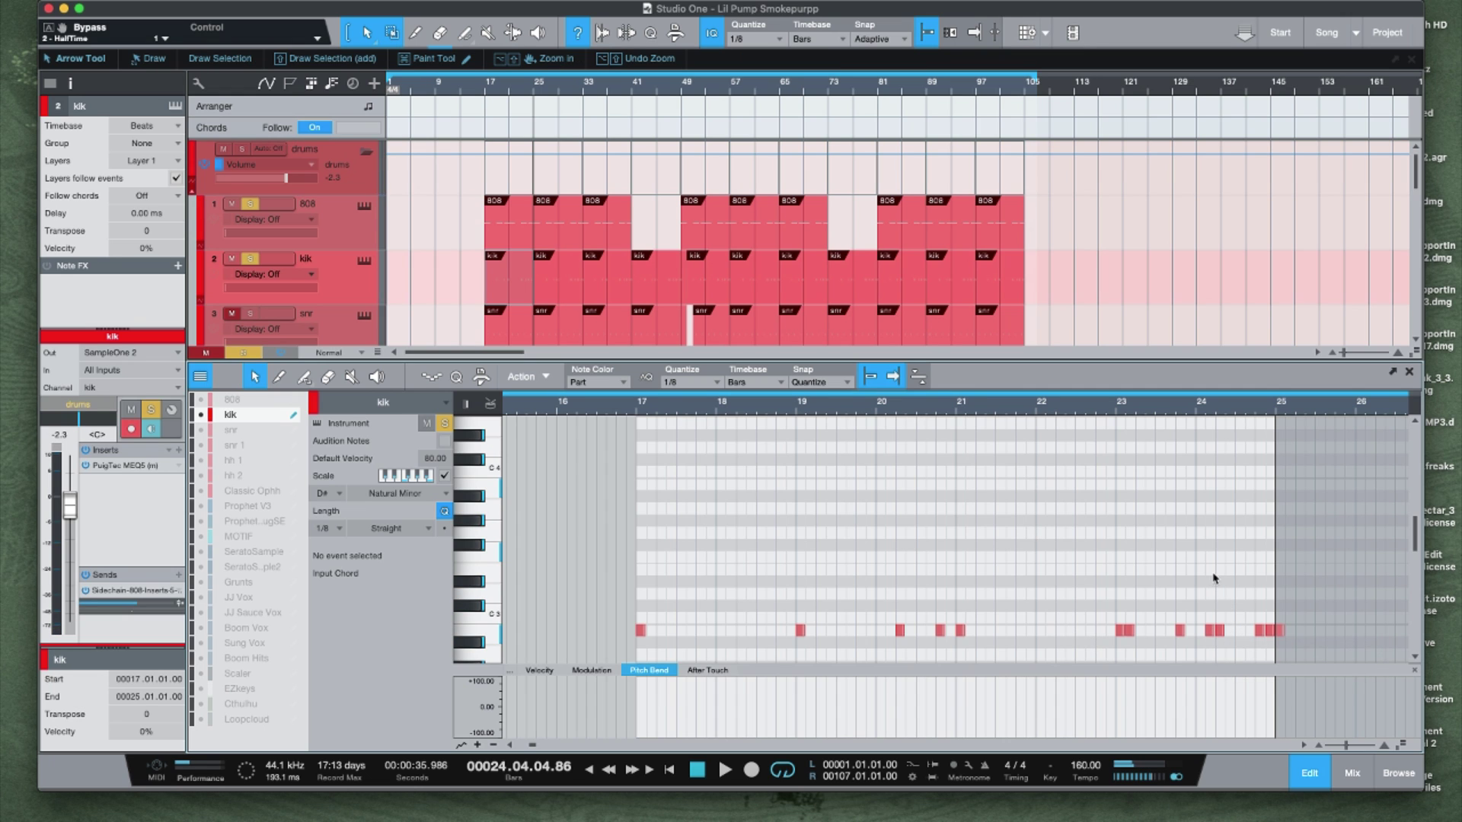
pyautogui.moveTo(1106, 573); pyautogui.dragTo(1275, 643)
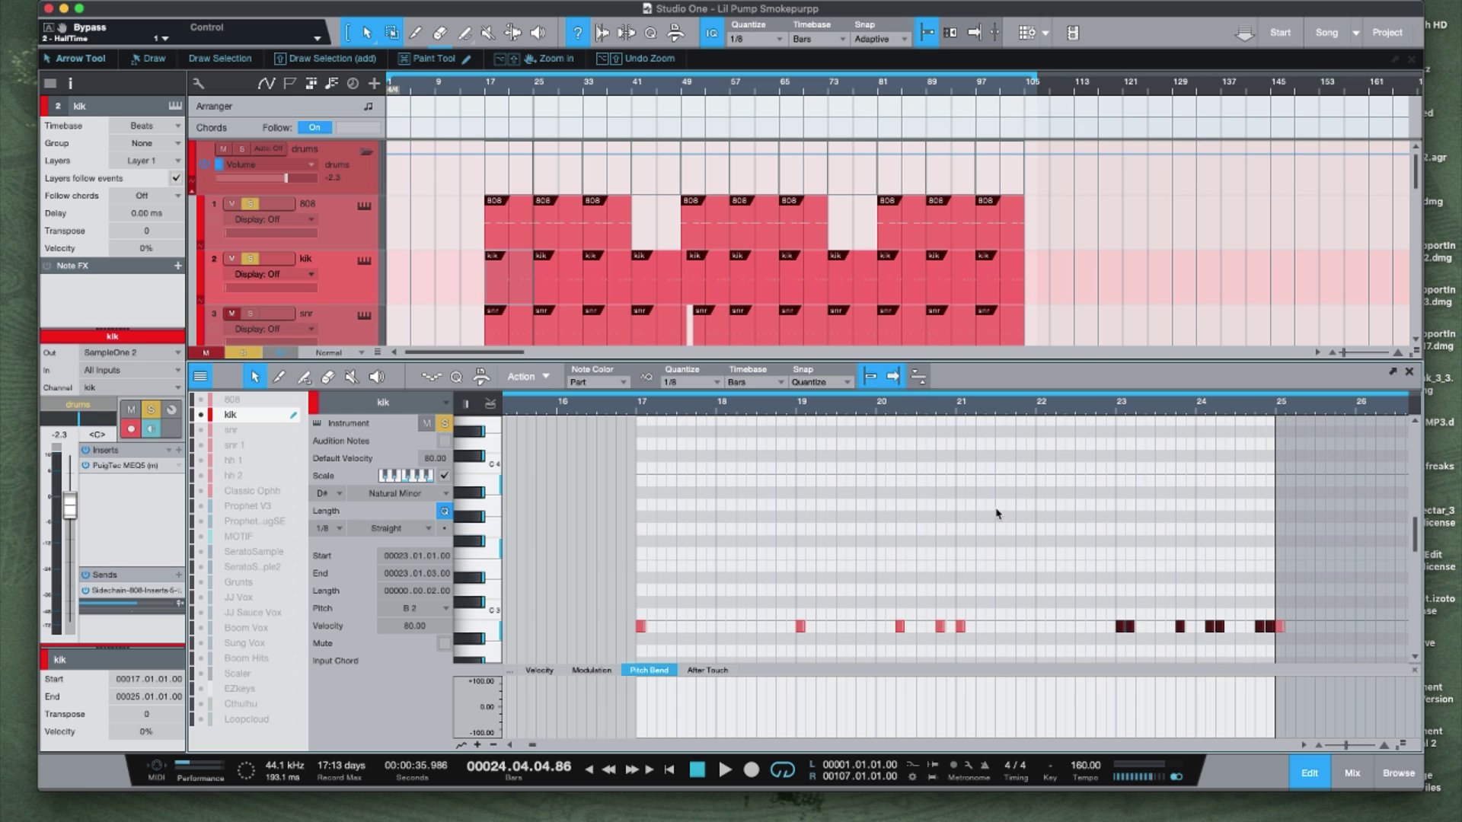
# - Open the first hh 1 event at bar 17 in the note editor and select the hi-hat roll notes at beat 17.4
pyautogui.scroll(-3, 541, 286)
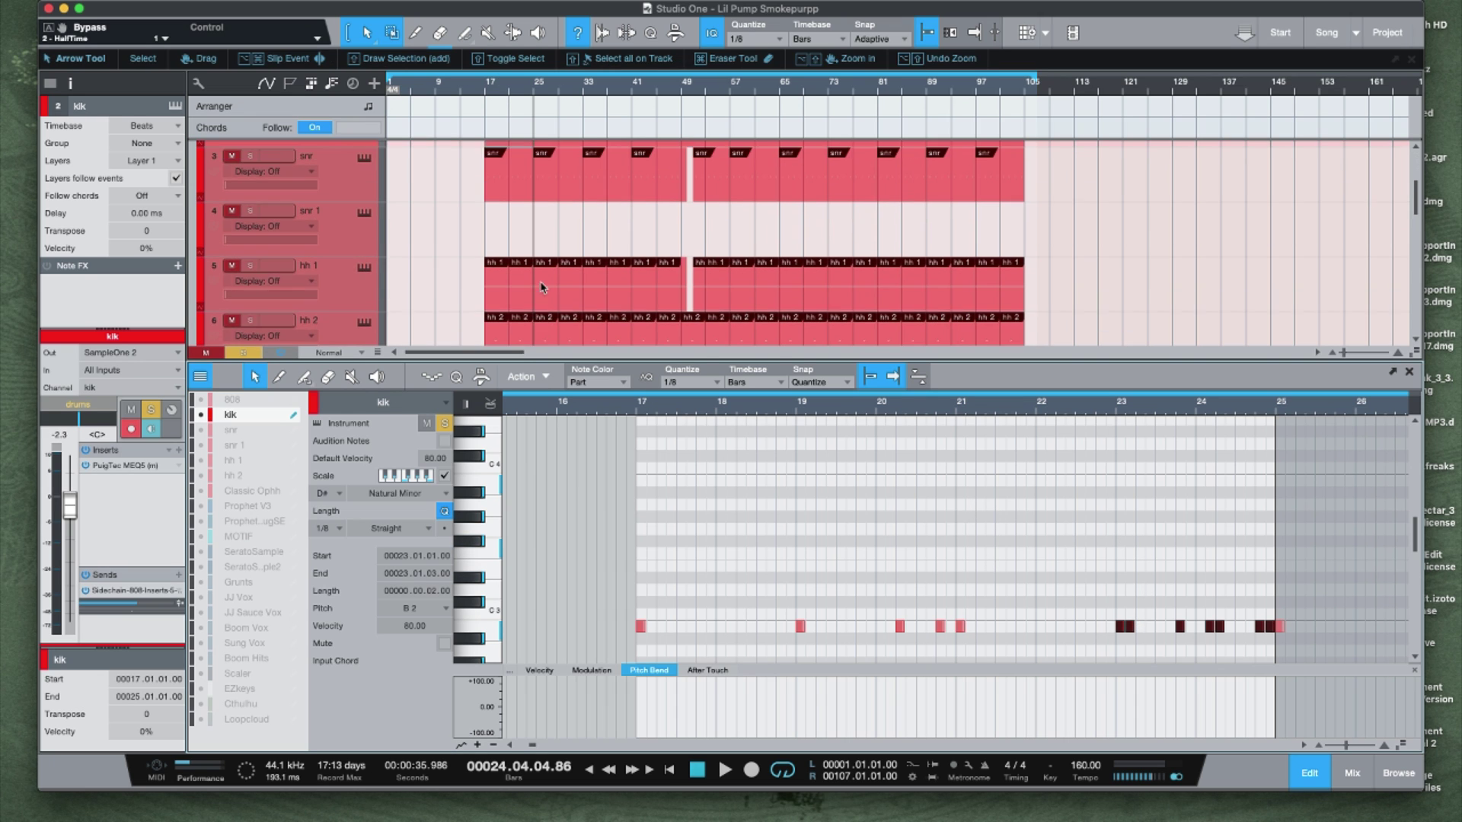
pyautogui.scroll(1, 541, 287)
pyautogui.scroll(-2, 542, 288)
pyautogui.click(498, 267)
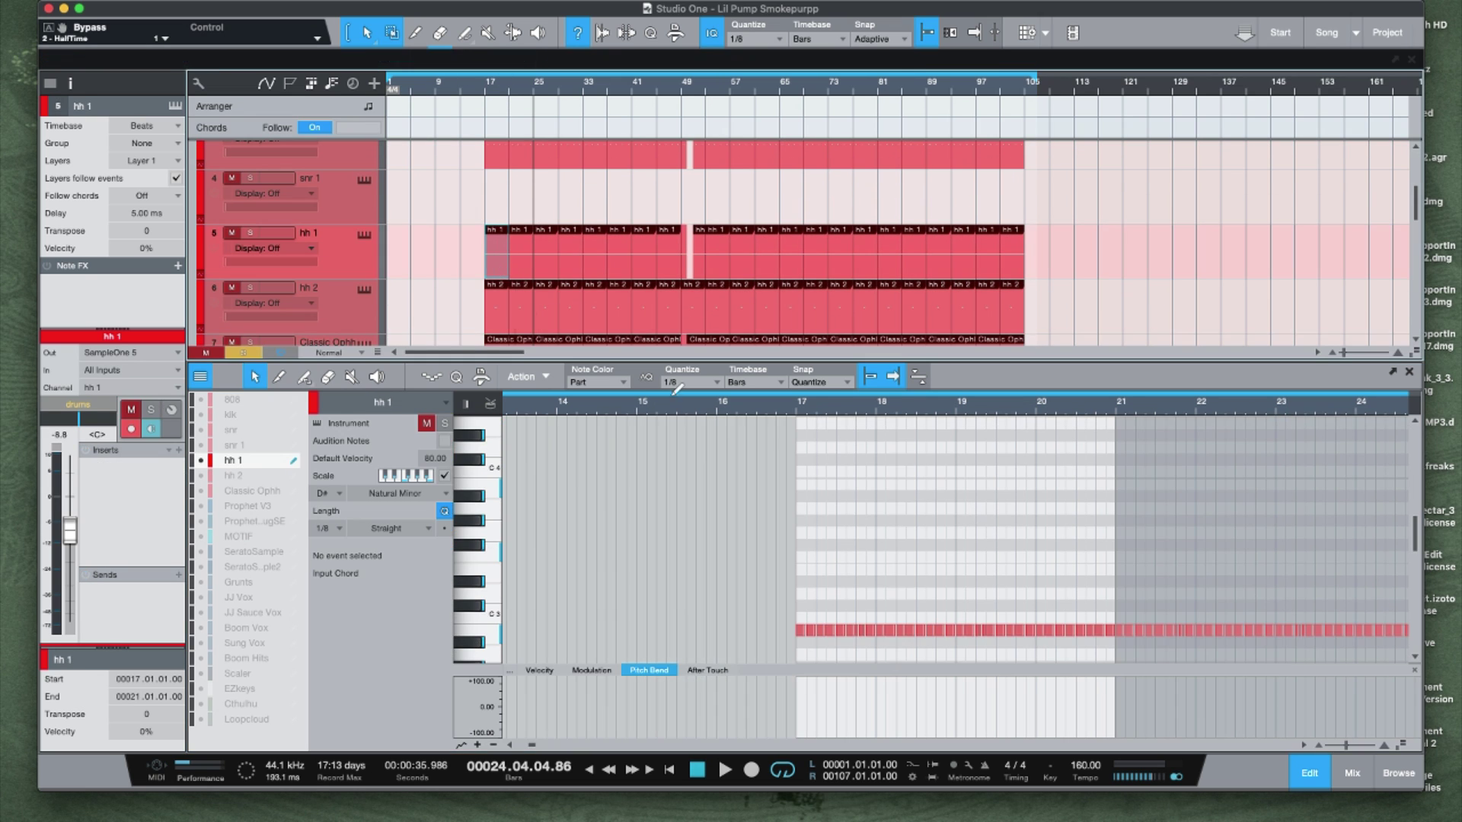
pyautogui.moveTo(892, 415); pyautogui.dragTo(824, 431)
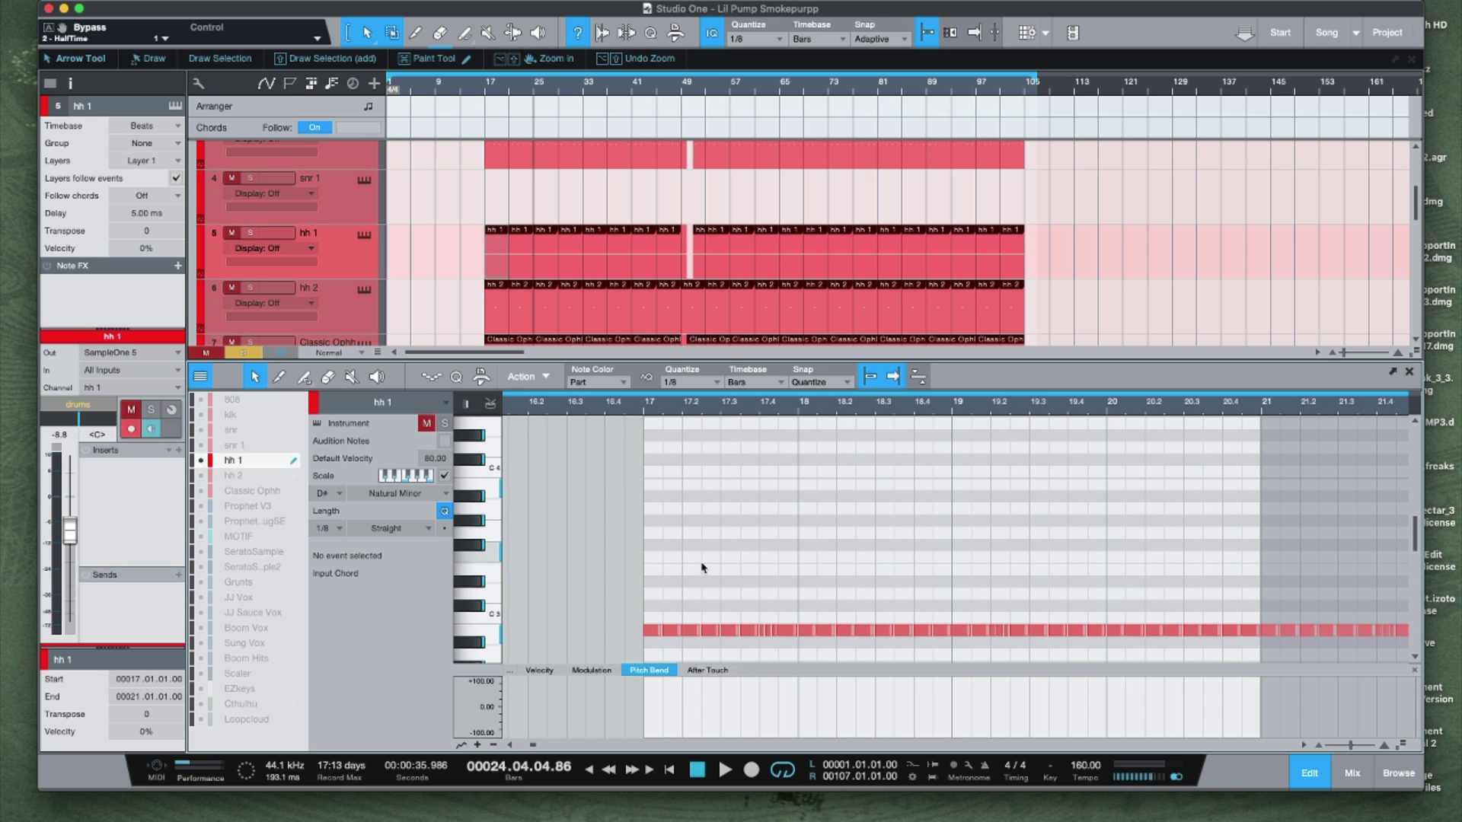
pyautogui.moveTo(764, 618); pyautogui.dragTo(775, 646)
# - Solo the hh 1 track and play its hi-hat pattern from bar 17
pyautogui.click(643, 410)
pyautogui.press('space')
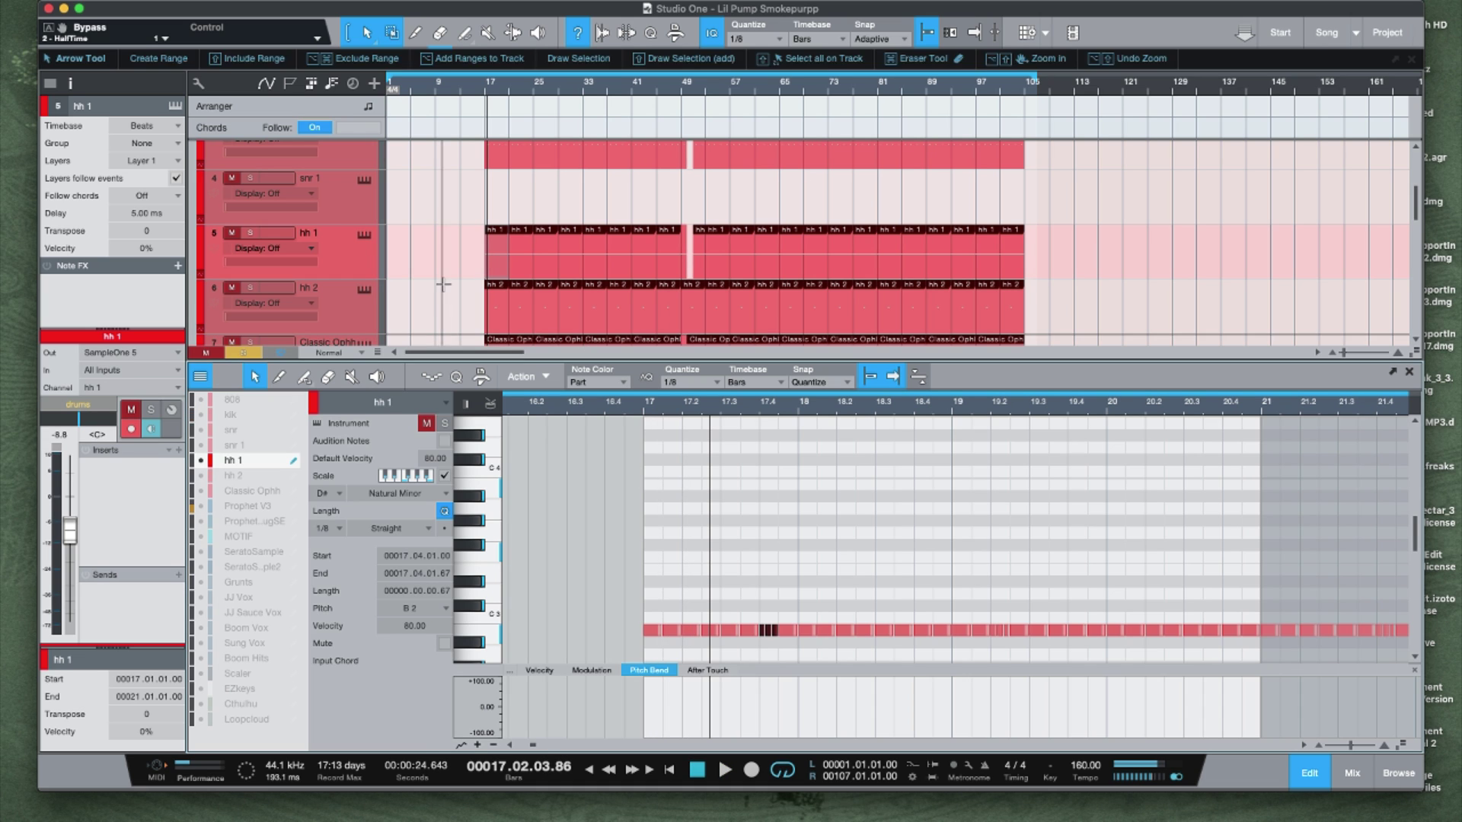
pyautogui.click(251, 233)
pyautogui.press('space')
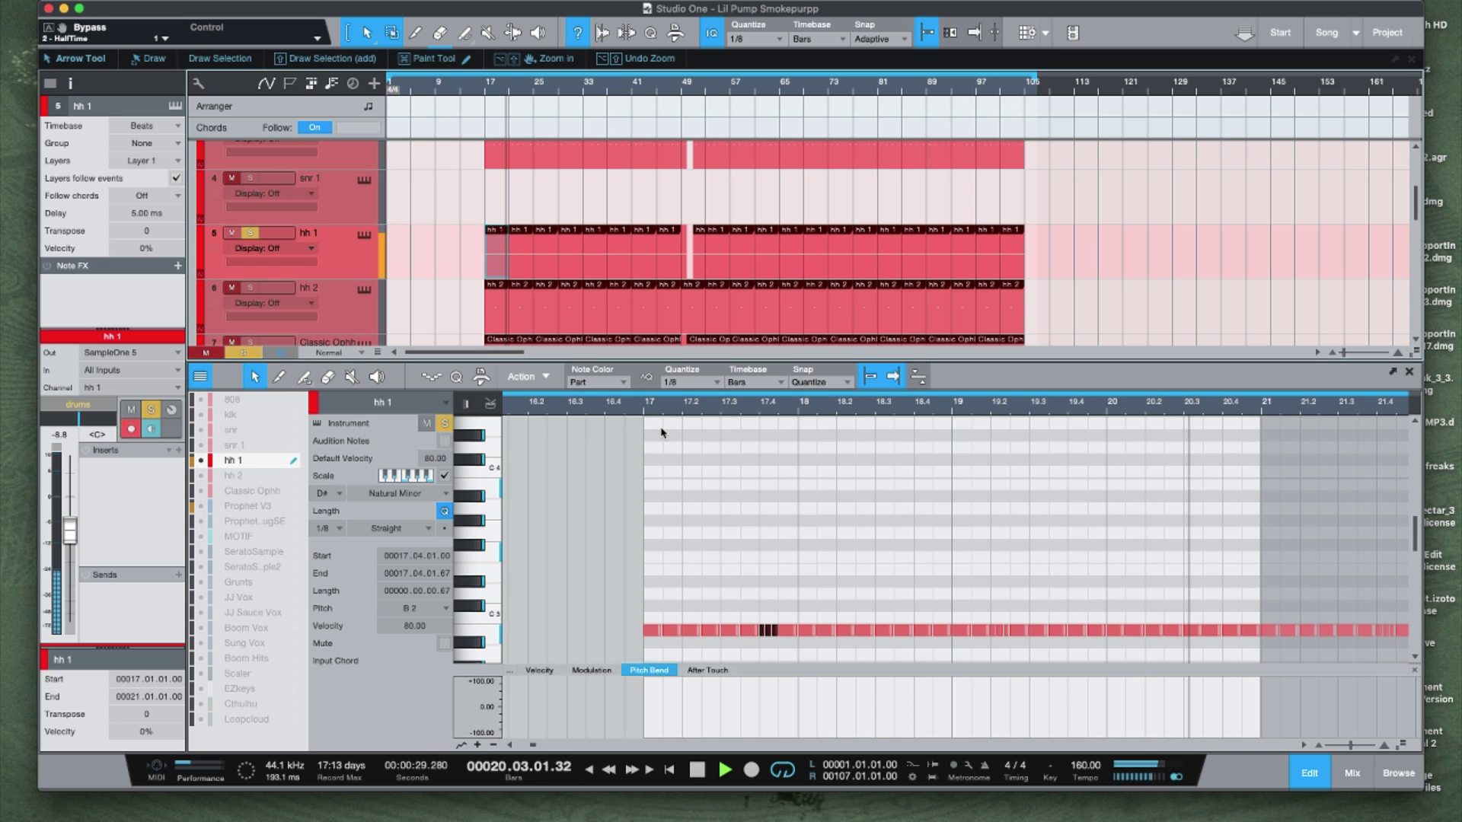
pyautogui.press('space')
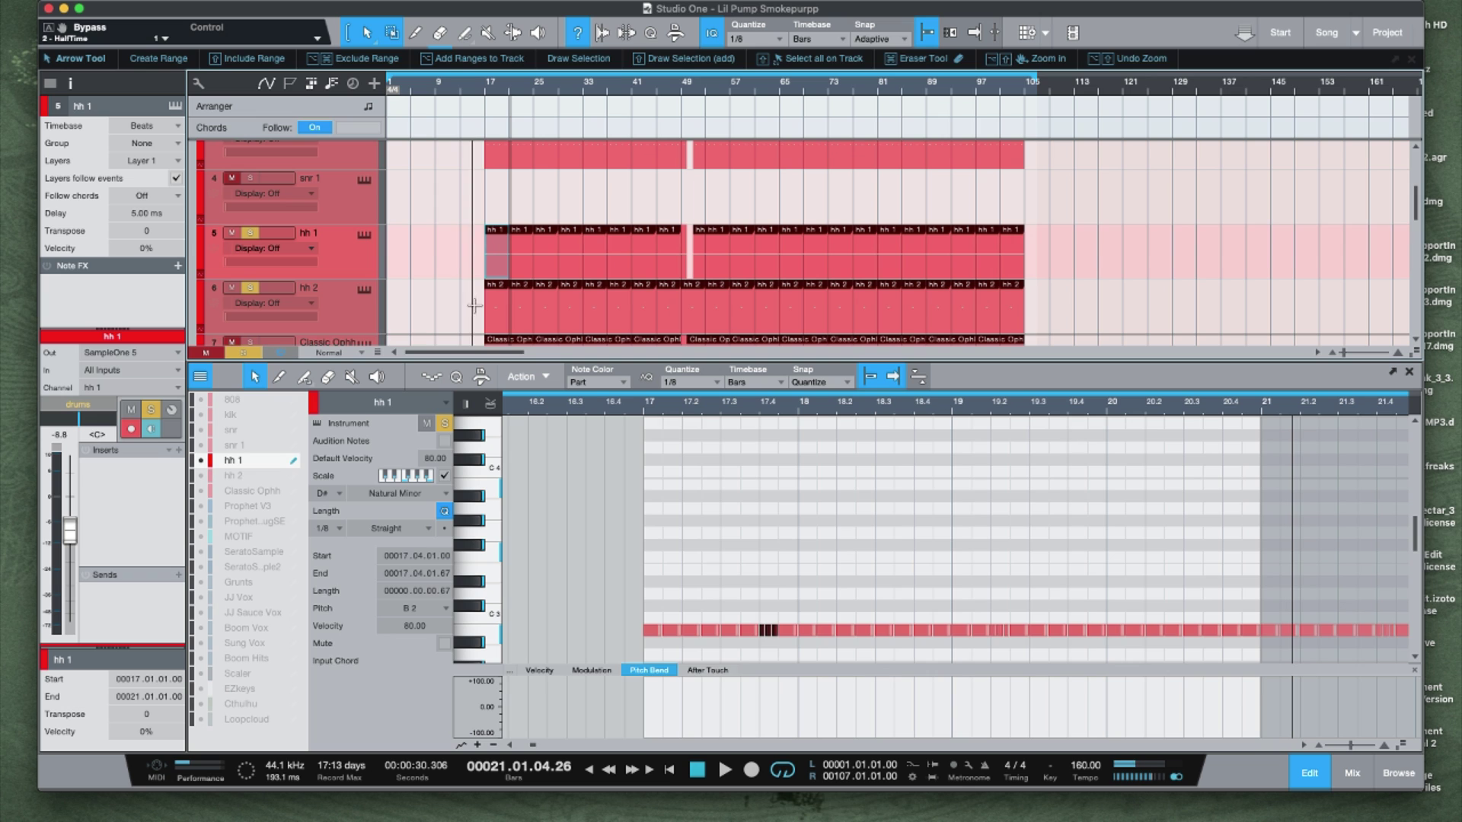
# - Play the first hh 2 event with its track soloed from bar 17 and set the hh 2 volume to -5.9 dB
pyautogui.click(495, 308)
pyautogui.click(794, 411)
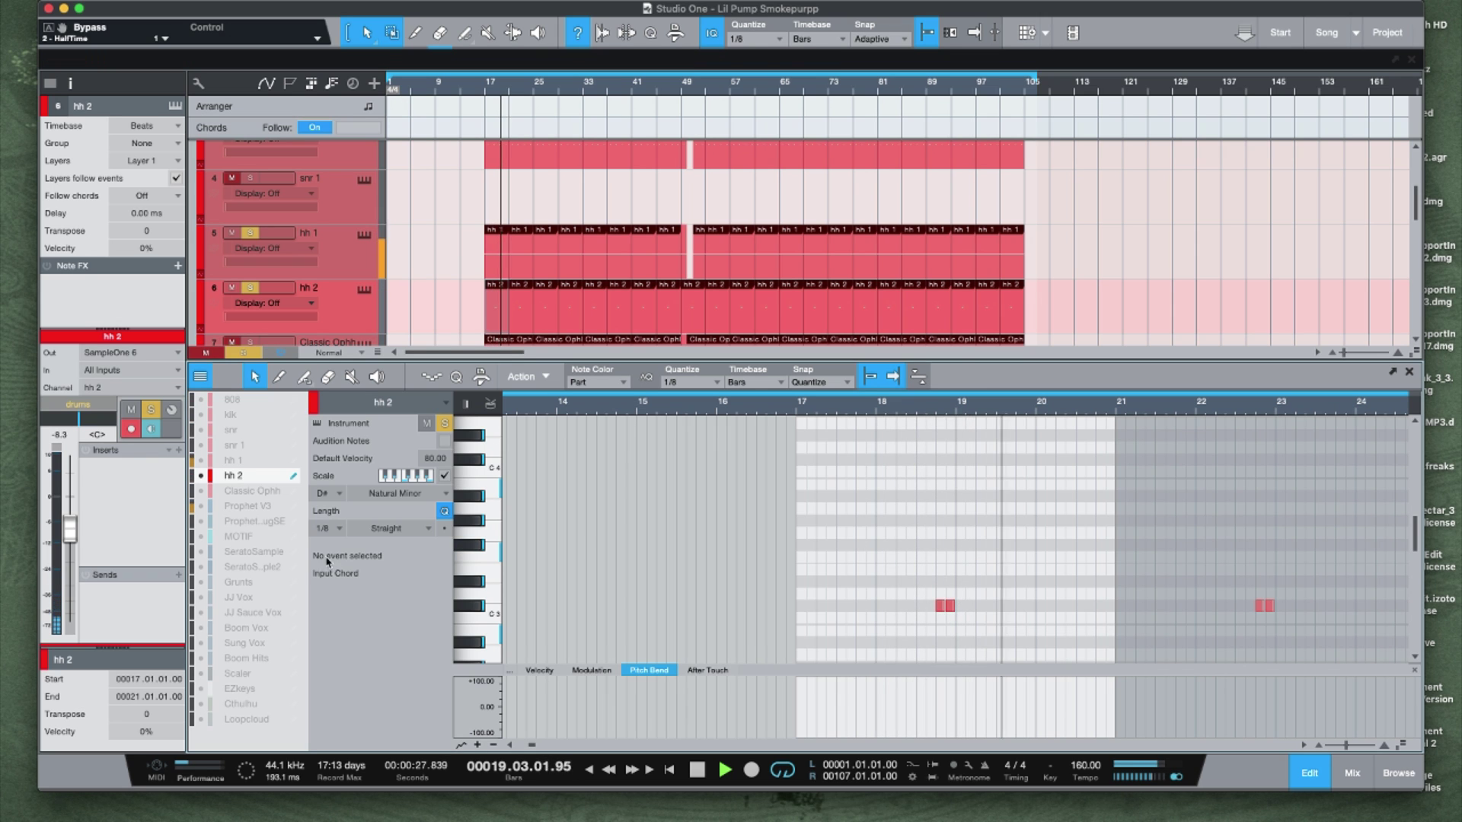
pyautogui.moveTo(70, 528); pyautogui.dragTo(70, 514)
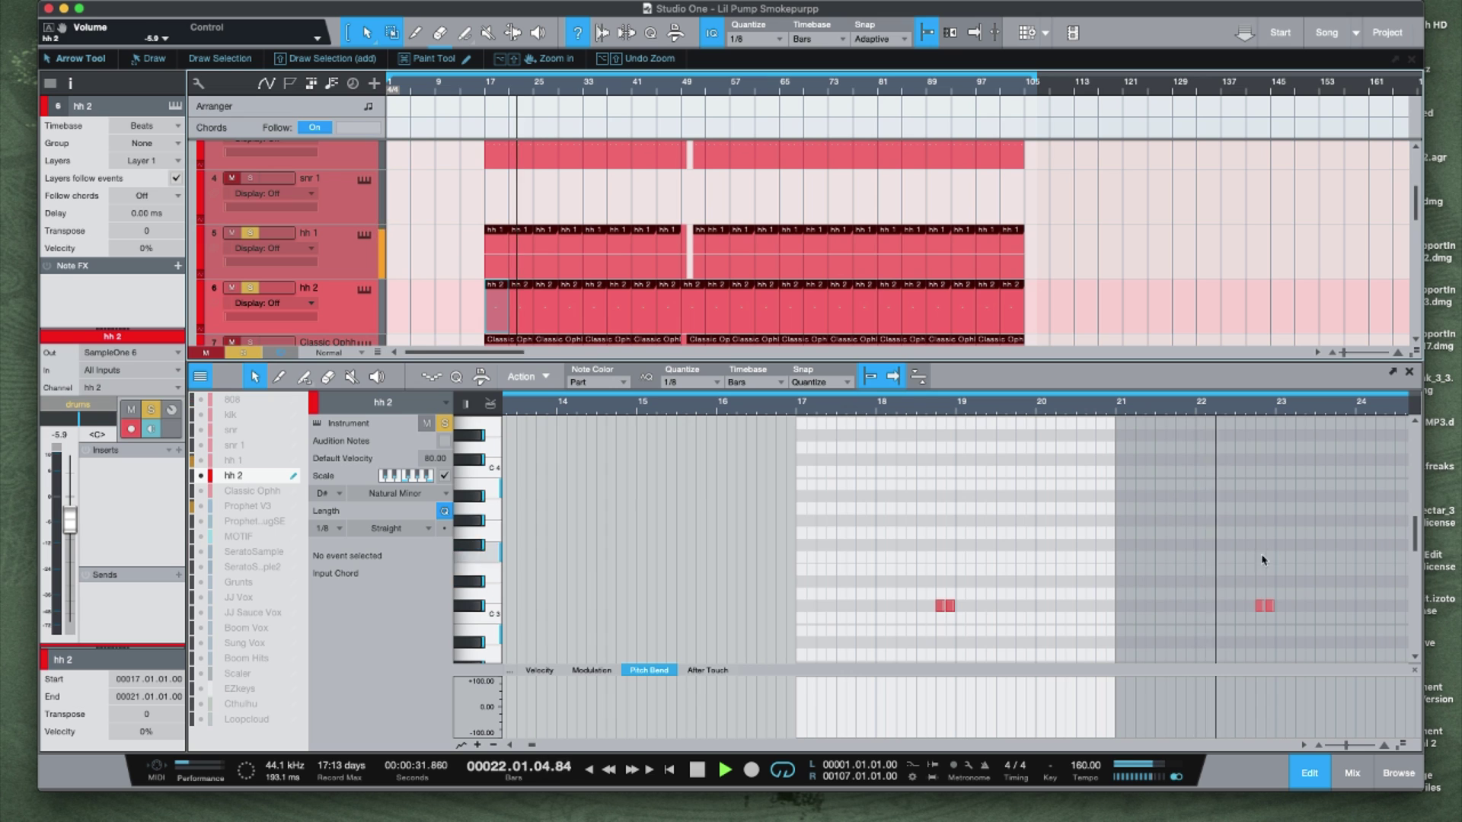
pyautogui.press('space')
# - Open the first Classic Ophh event and play it with its track soloed from just before bar 17
pyautogui.scroll(-3, 339, 278)
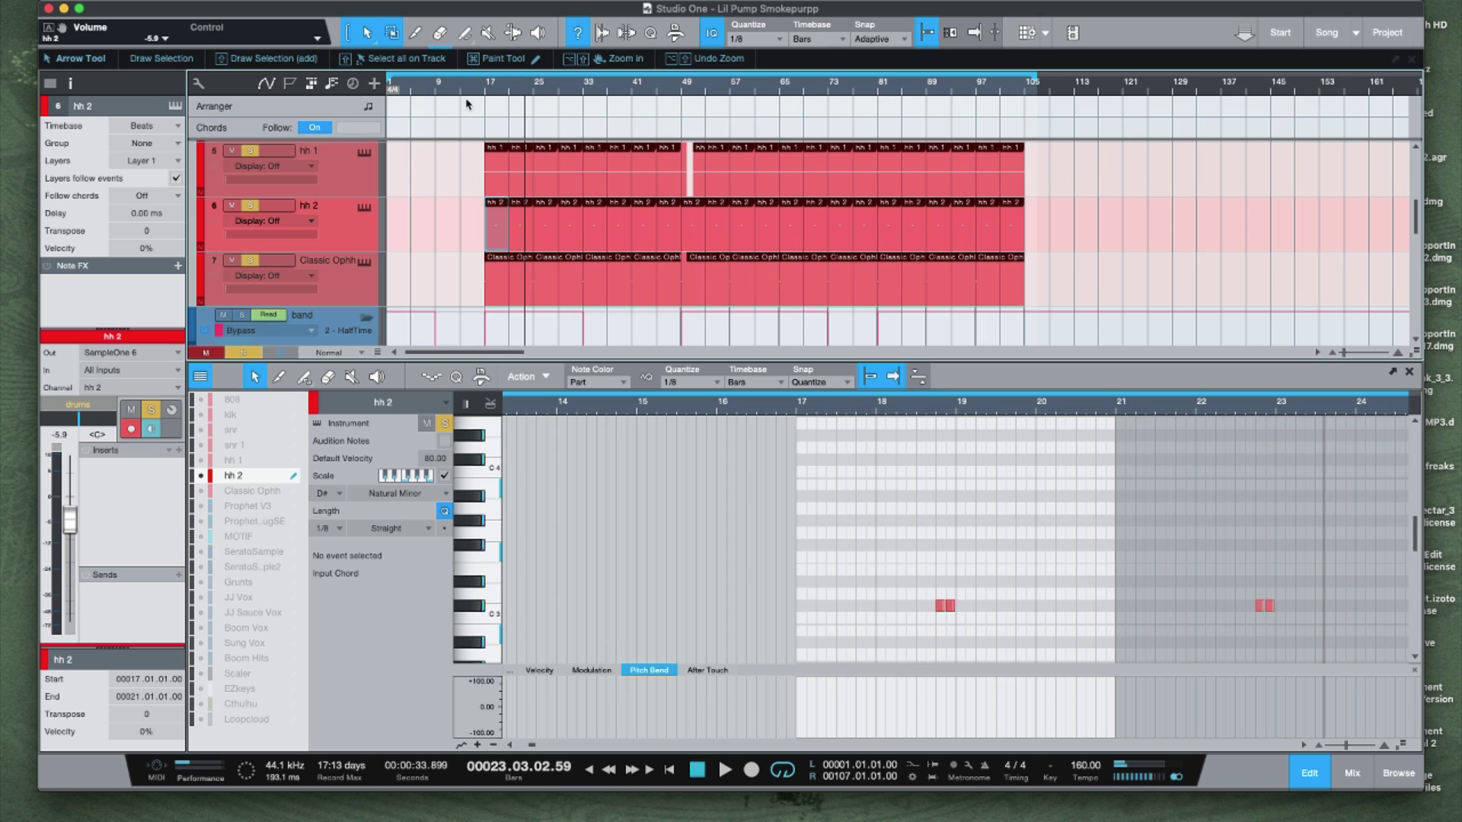
pyautogui.click(502, 297)
pyautogui.click(630, 412)
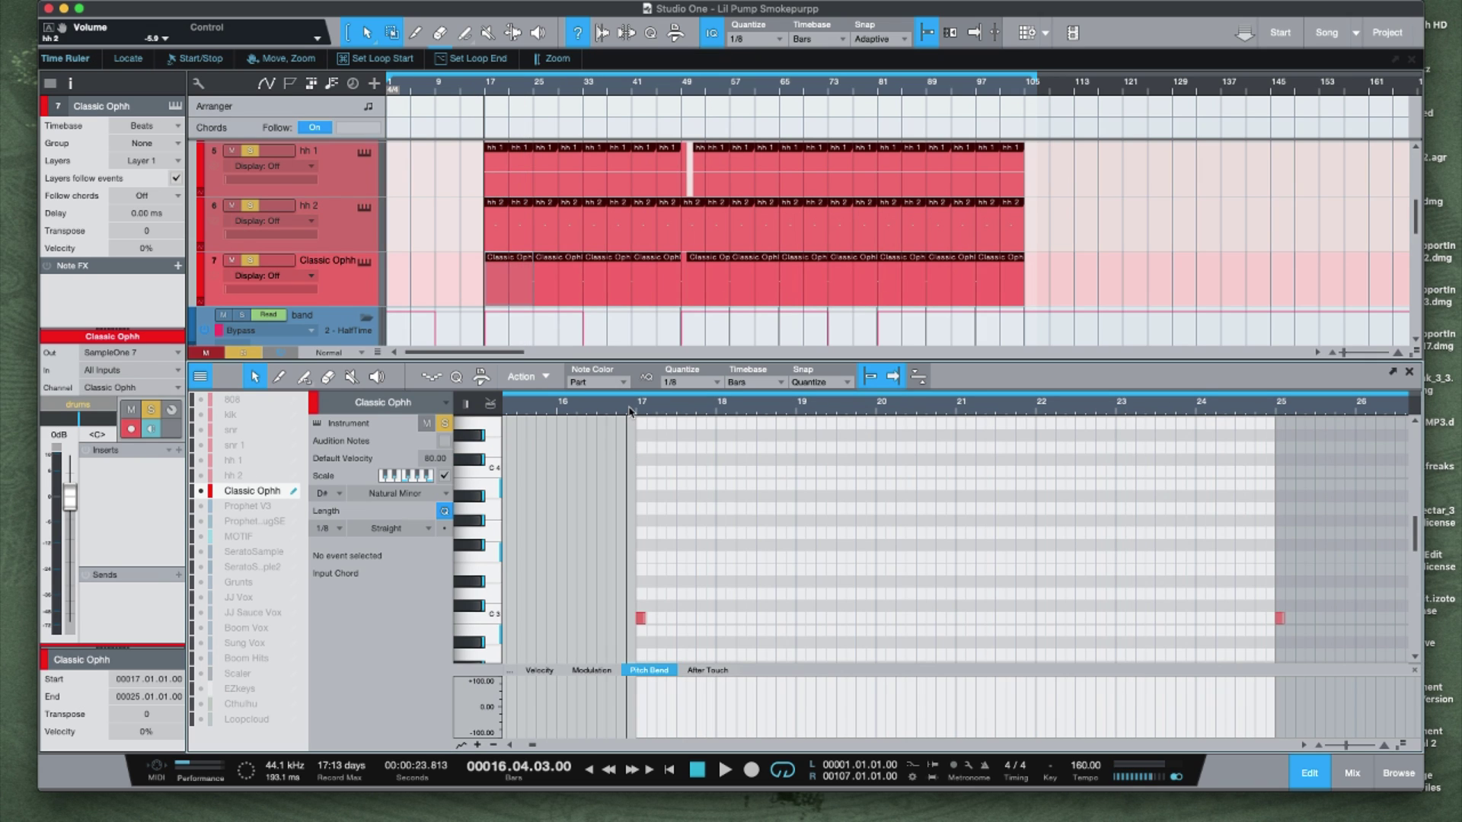
pyautogui.click(594, 411)
pyautogui.click(593, 411)
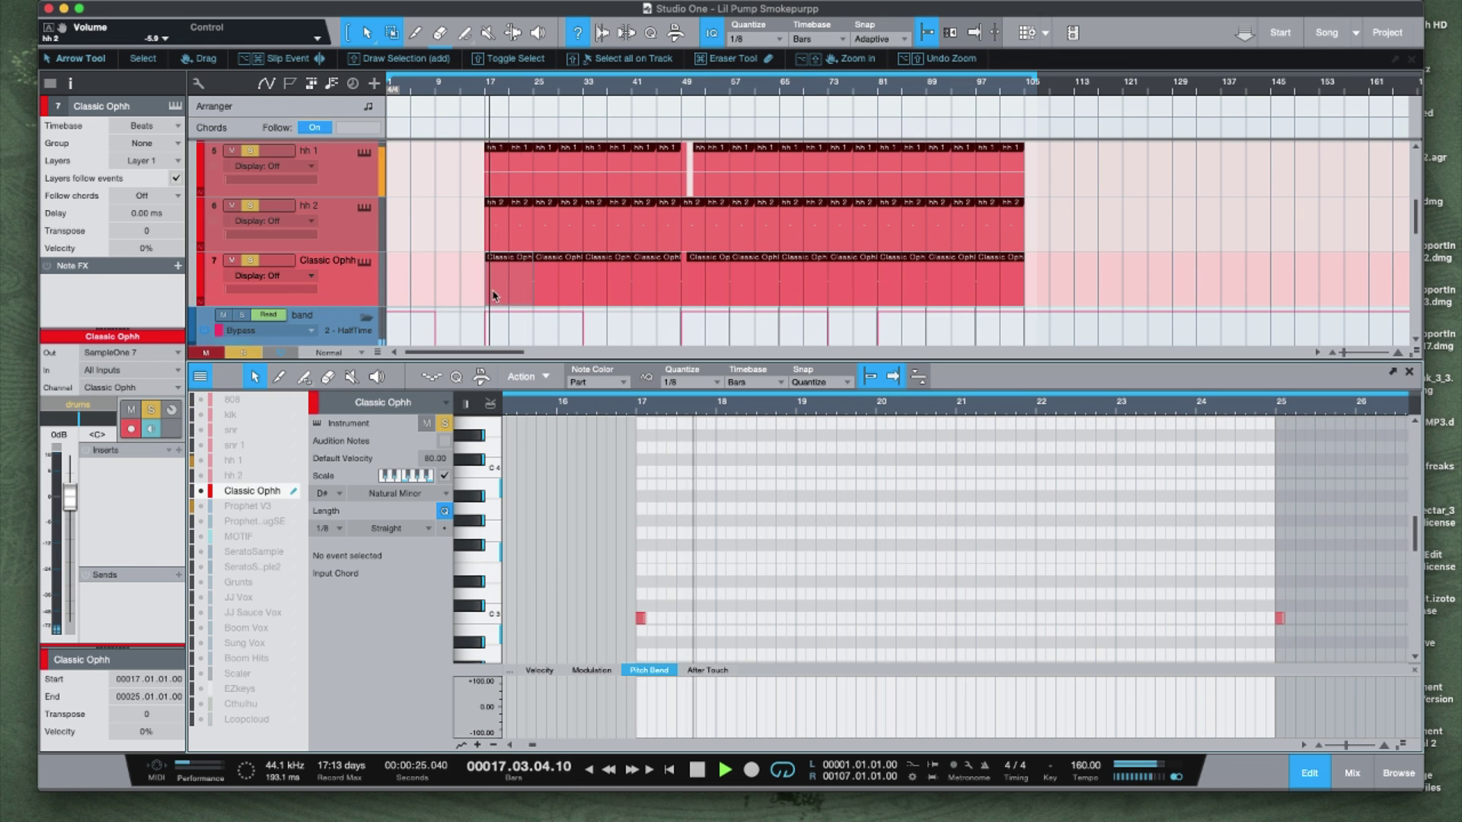
# - Clear all track solos and reduce the note editor's height so more drum tracks are shown
pyautogui.scroll(-5, 493, 296)
pyautogui.scroll(6, 493, 295)
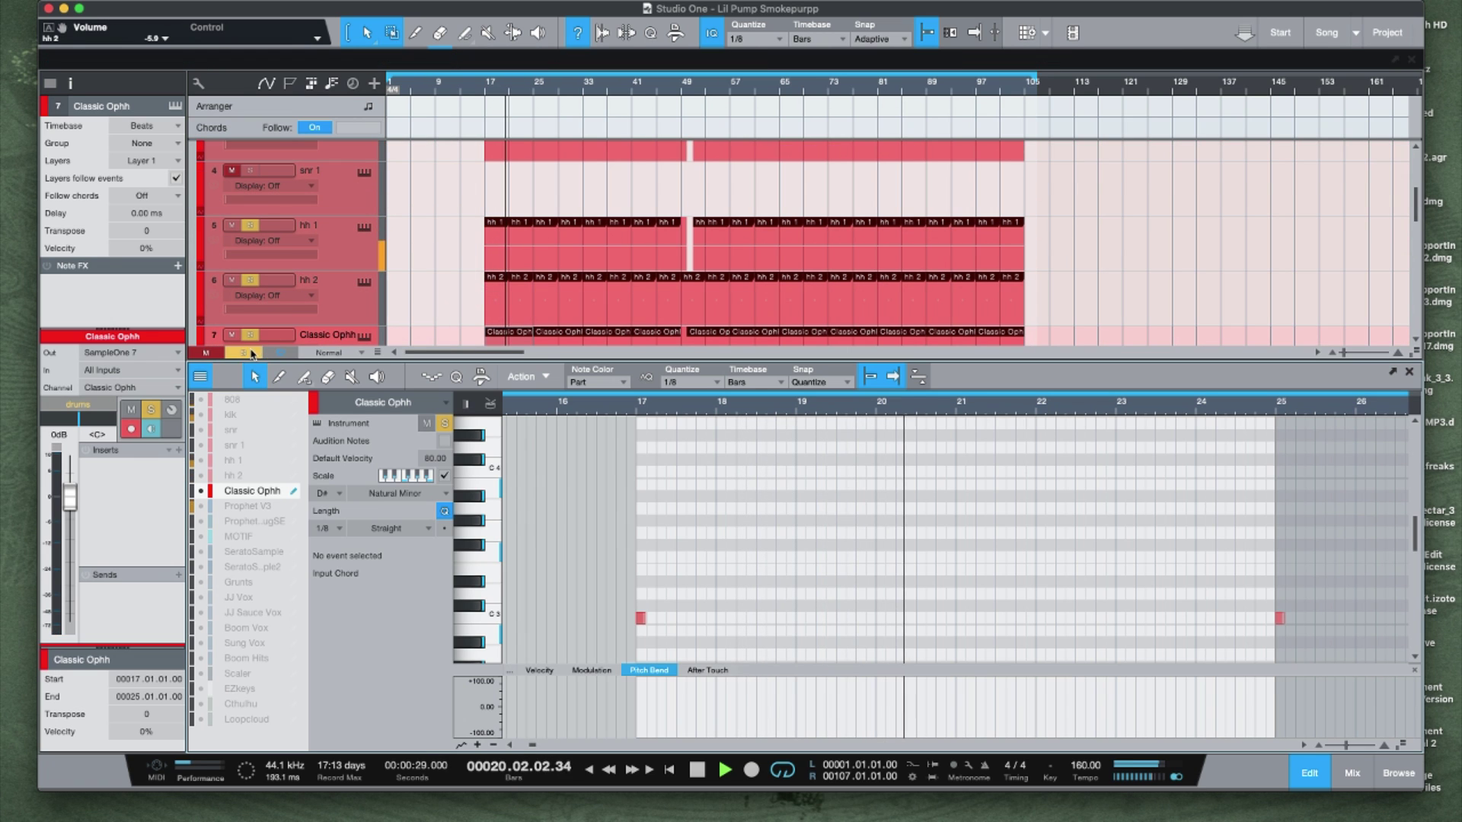
pyautogui.press('s')
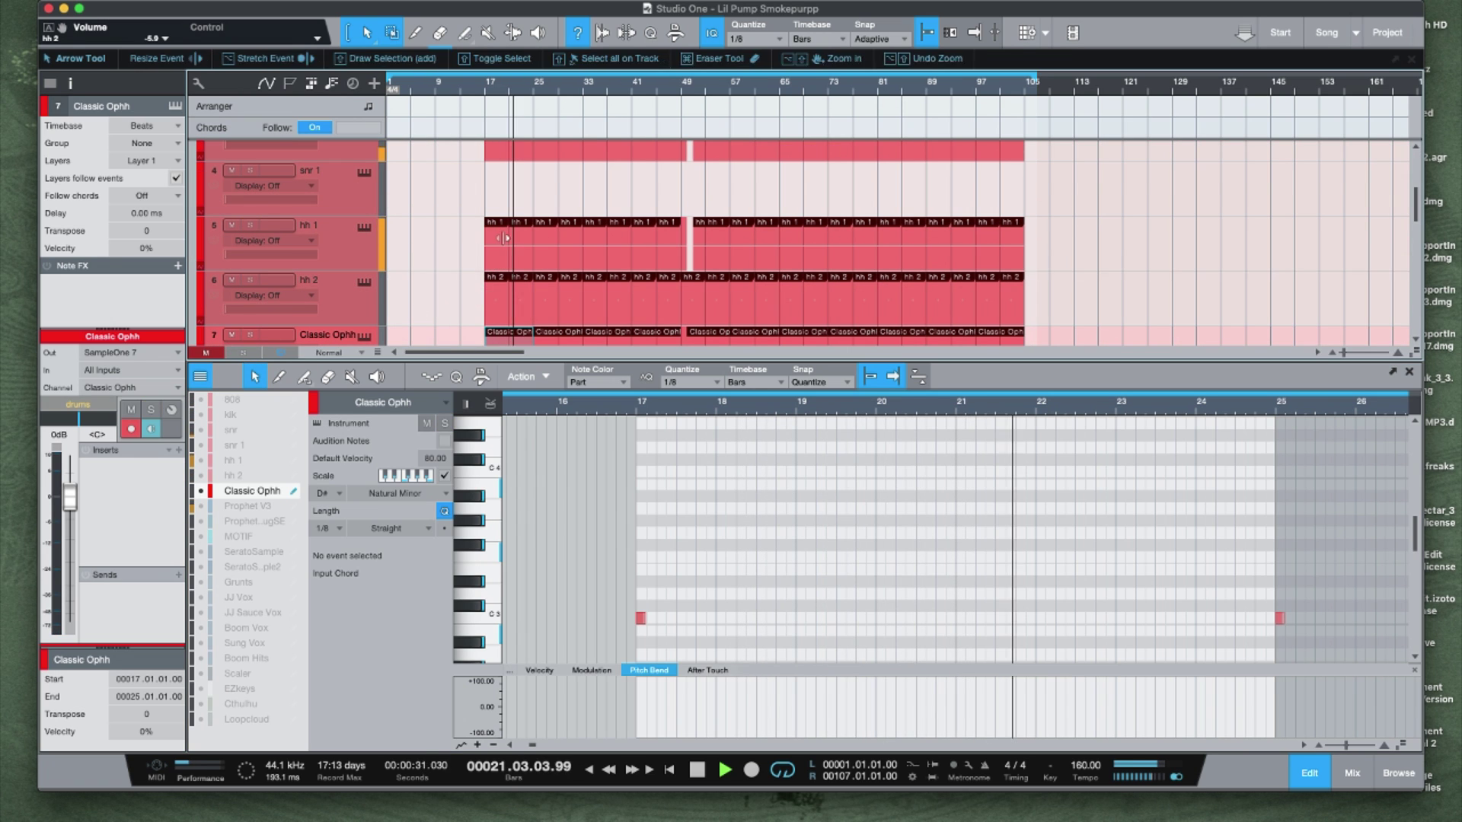
pyautogui.moveTo(578, 363); pyautogui.dragTo(557, 478)
pyautogui.scroll(4, 579, 389)
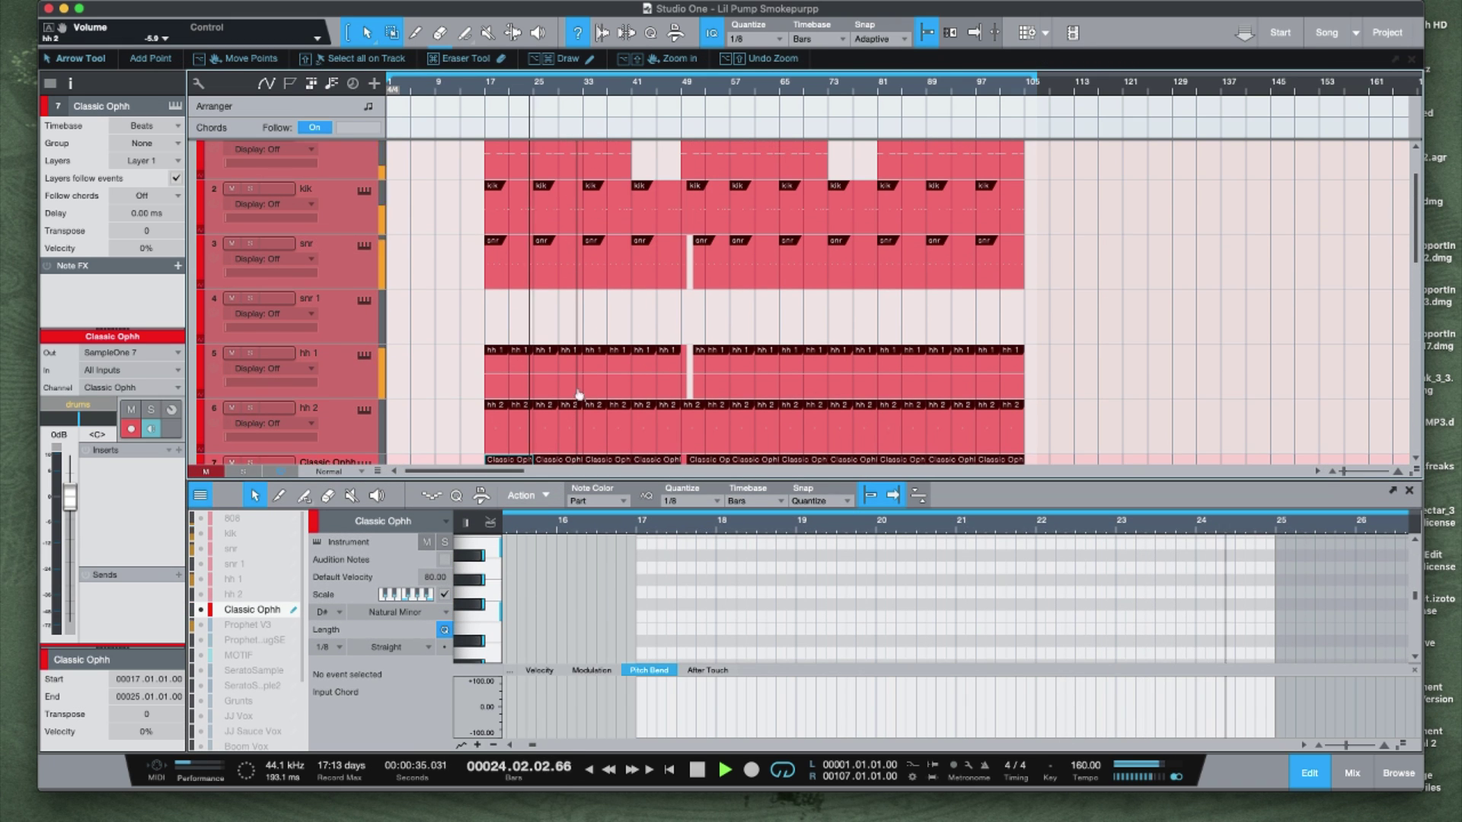
# - Play the full beat around bar 40 and again from bar 49 through the snr and hh 1 gap at bar 50
pyautogui.click(625, 91)
pyautogui.moveTo(680, 90); pyautogui.dragTo(636, 127)
pyautogui.press('space')
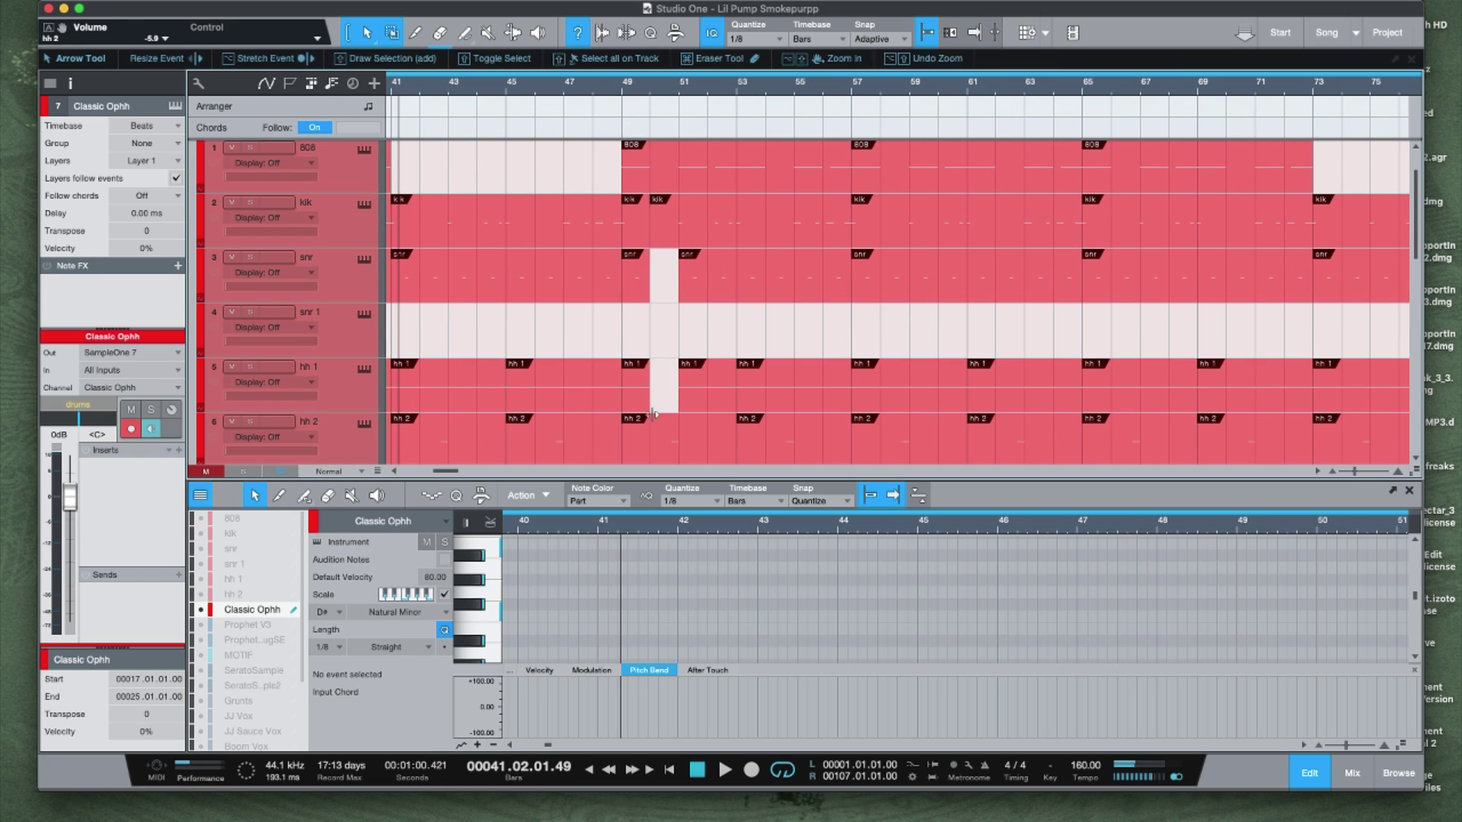
pyautogui.click(621, 89)
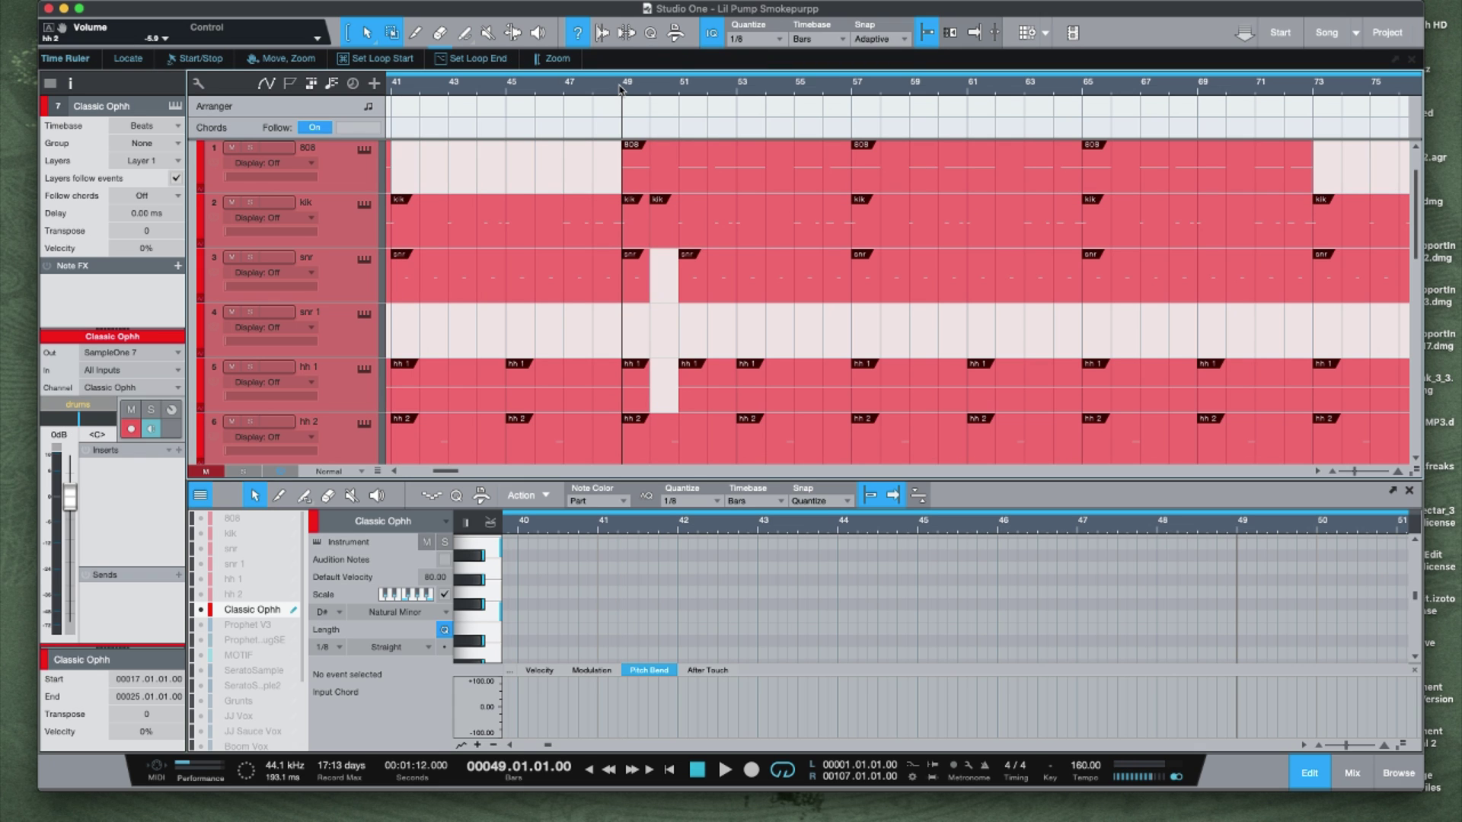
pyautogui.press('space')
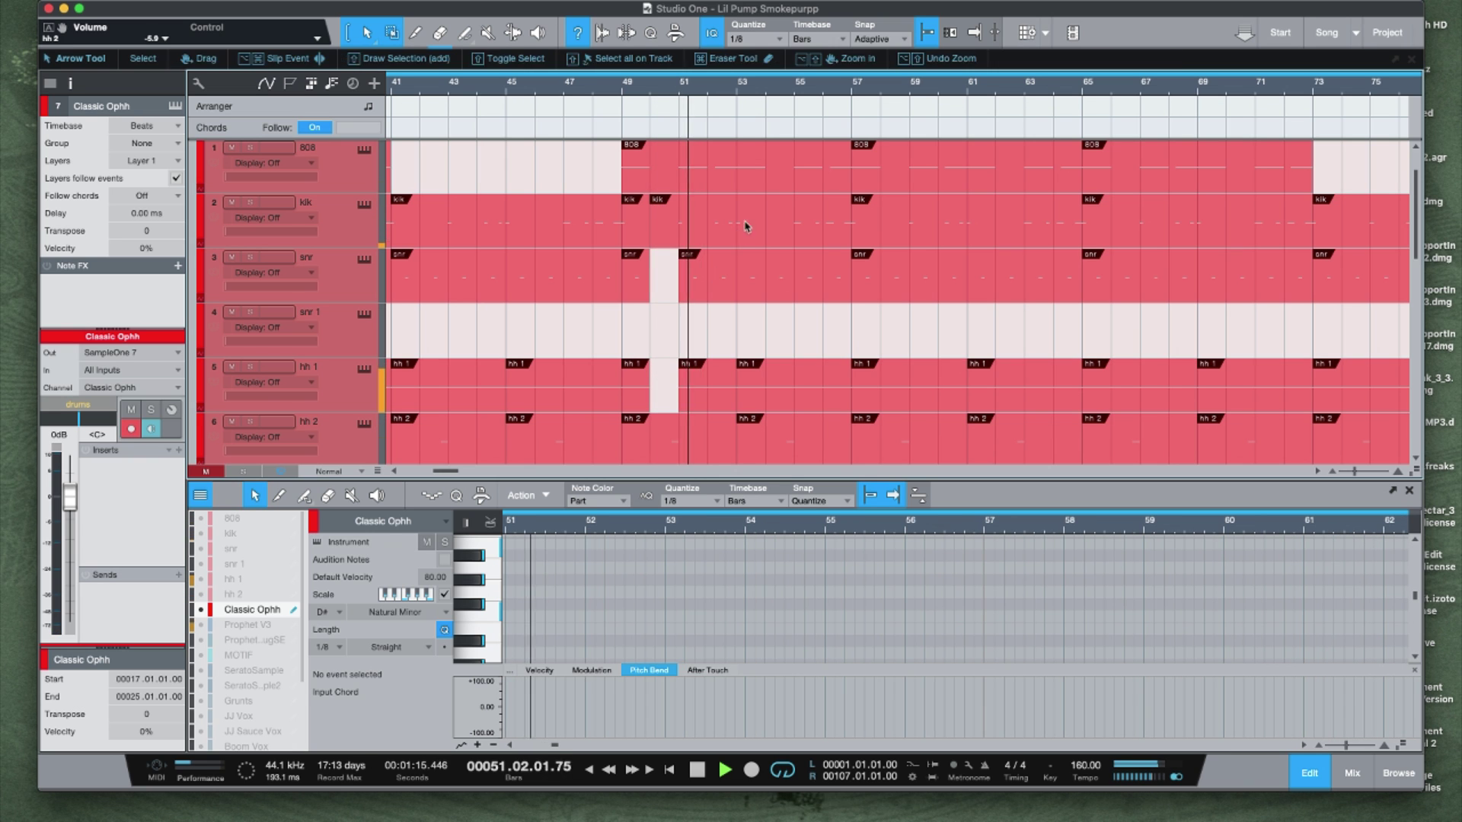
pyautogui.scroll(-5, 831, 359)
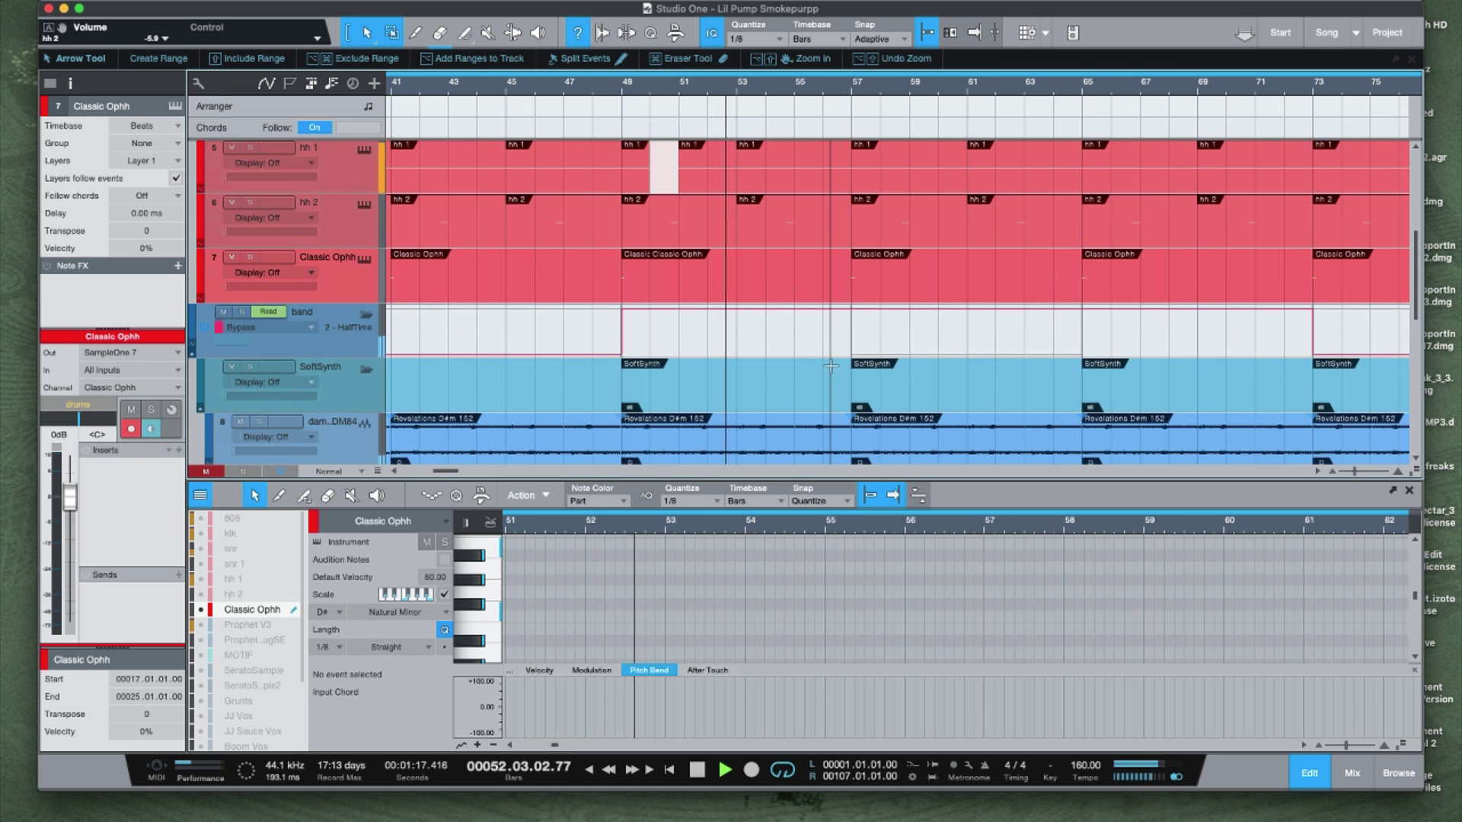
# - Stop the playback, enlarge the band track and display its OneKnob Filter Stereo bypass automation
pyautogui.scroll(3, 831, 364)
pyautogui.scroll(-3, 831, 366)
pyautogui.scroll(1, 836, 358)
pyautogui.scroll(-3, 836, 359)
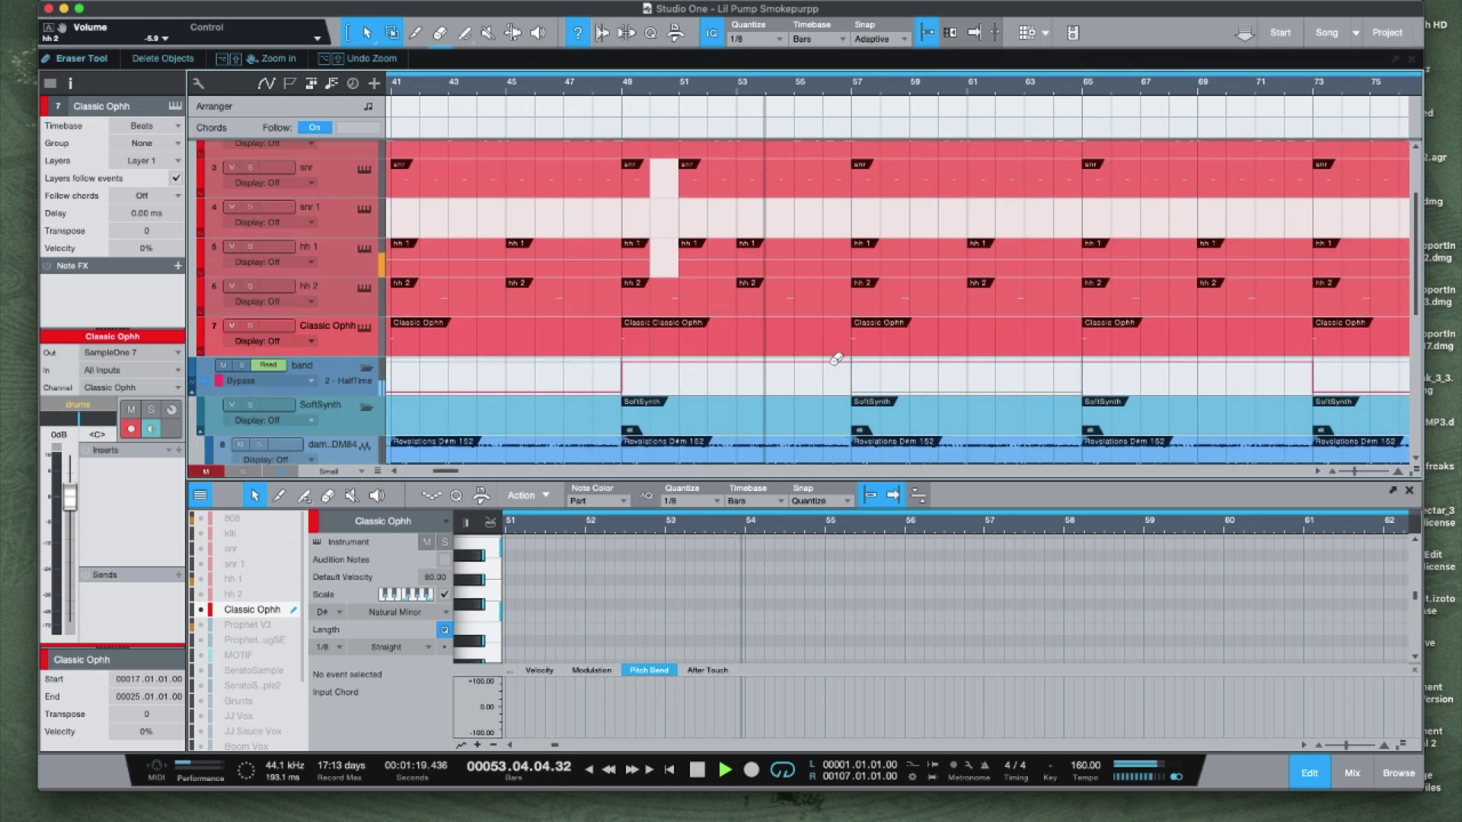
pyautogui.moveTo(809, 86); pyautogui.dragTo(753, 76)
pyautogui.moveTo(750, 70); pyautogui.dragTo(748, 65)
pyautogui.press('space')
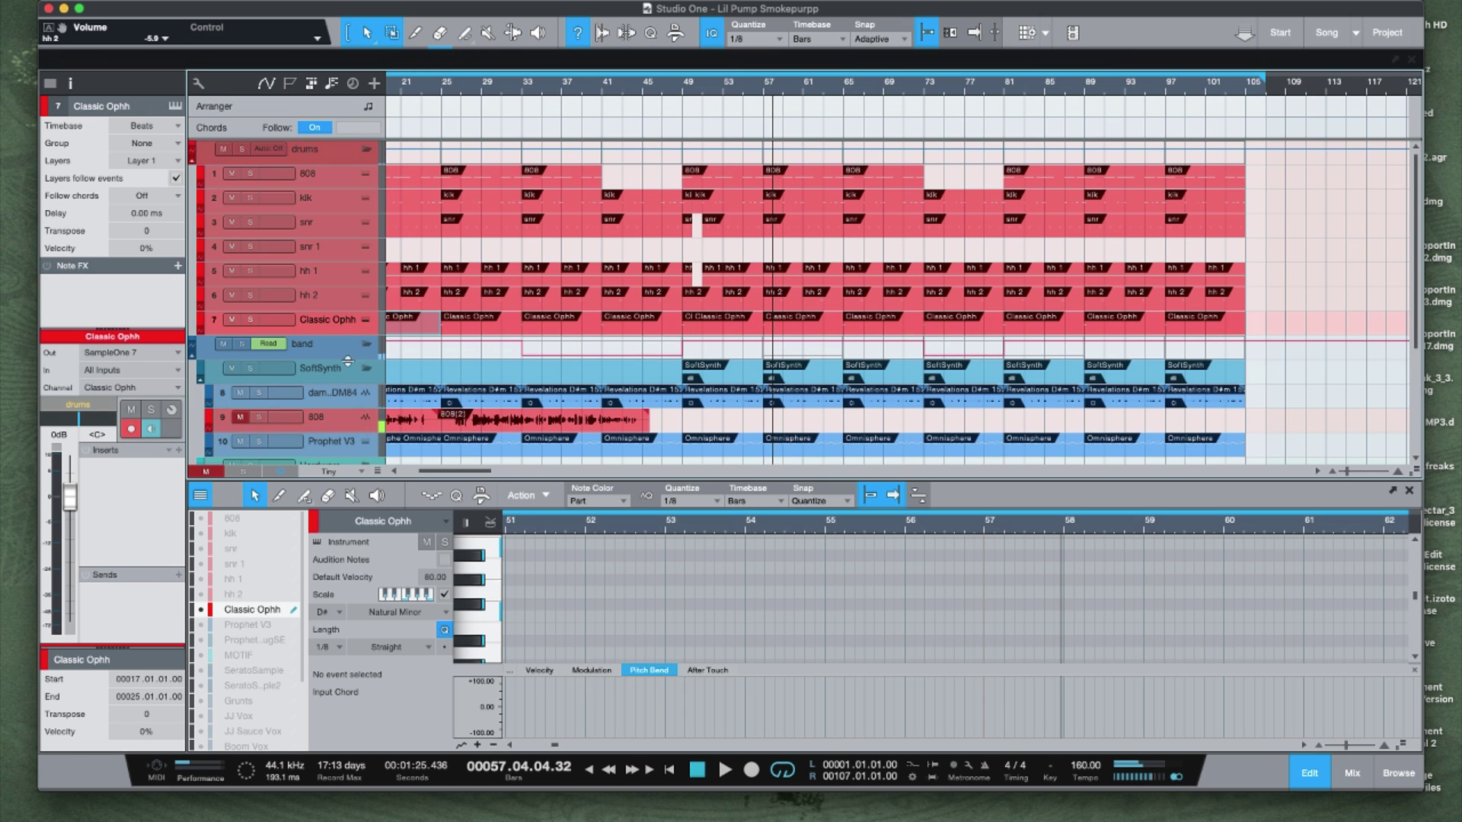
pyautogui.moveTo(348, 366); pyautogui.dragTo(345, 396)
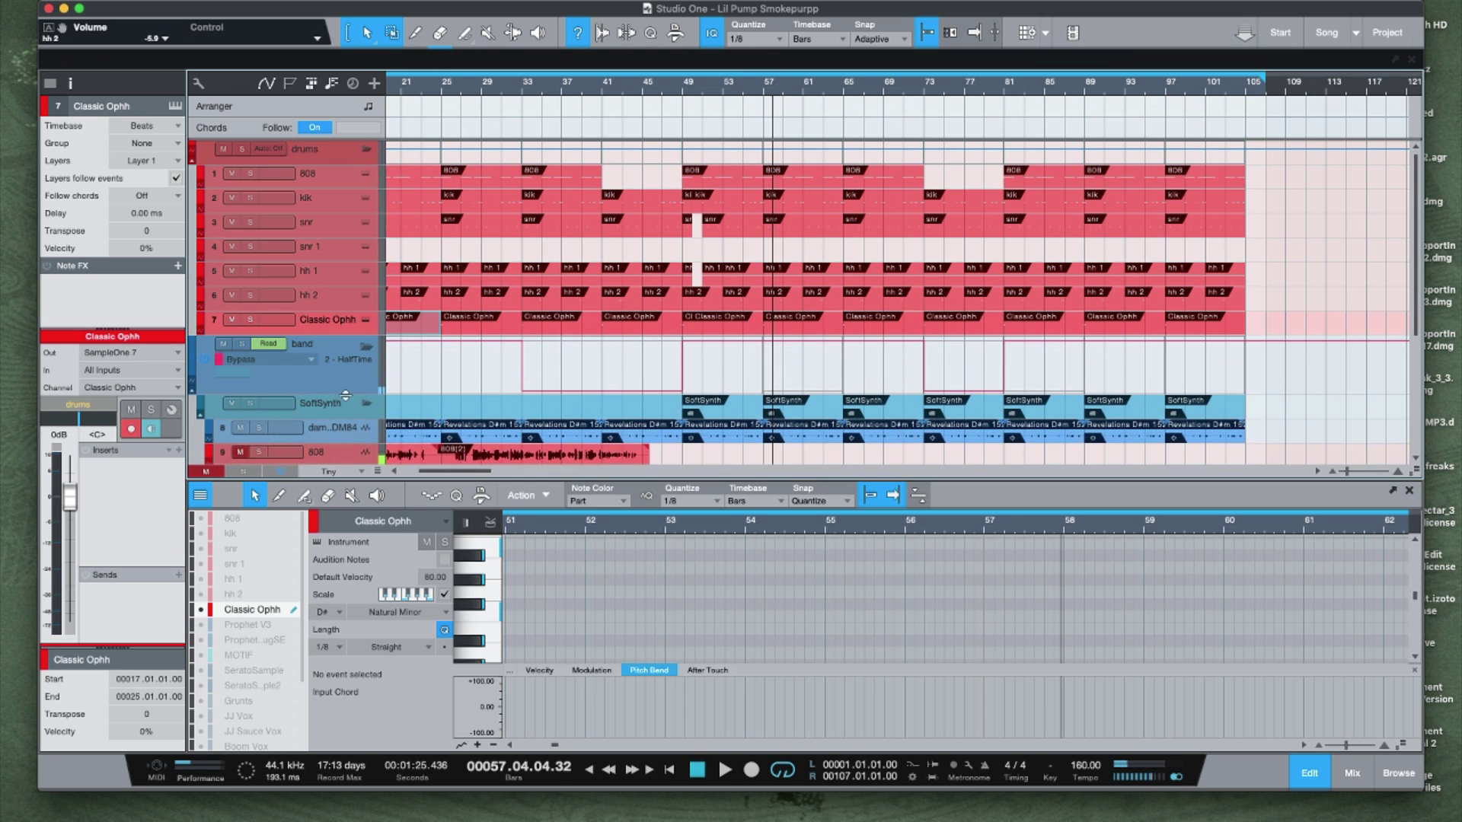
pyautogui.click(312, 361)
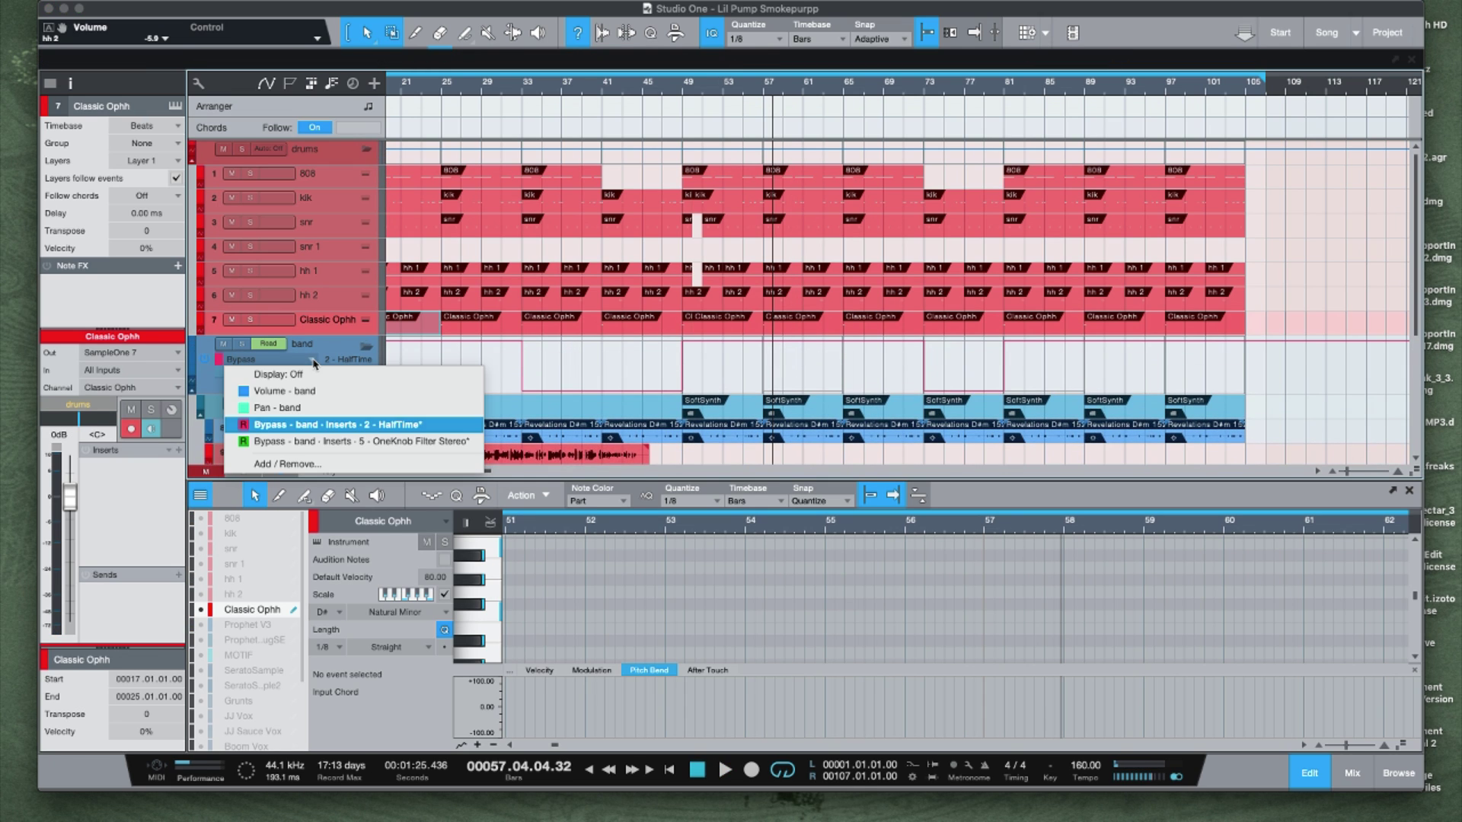
pyautogui.click(395, 442)
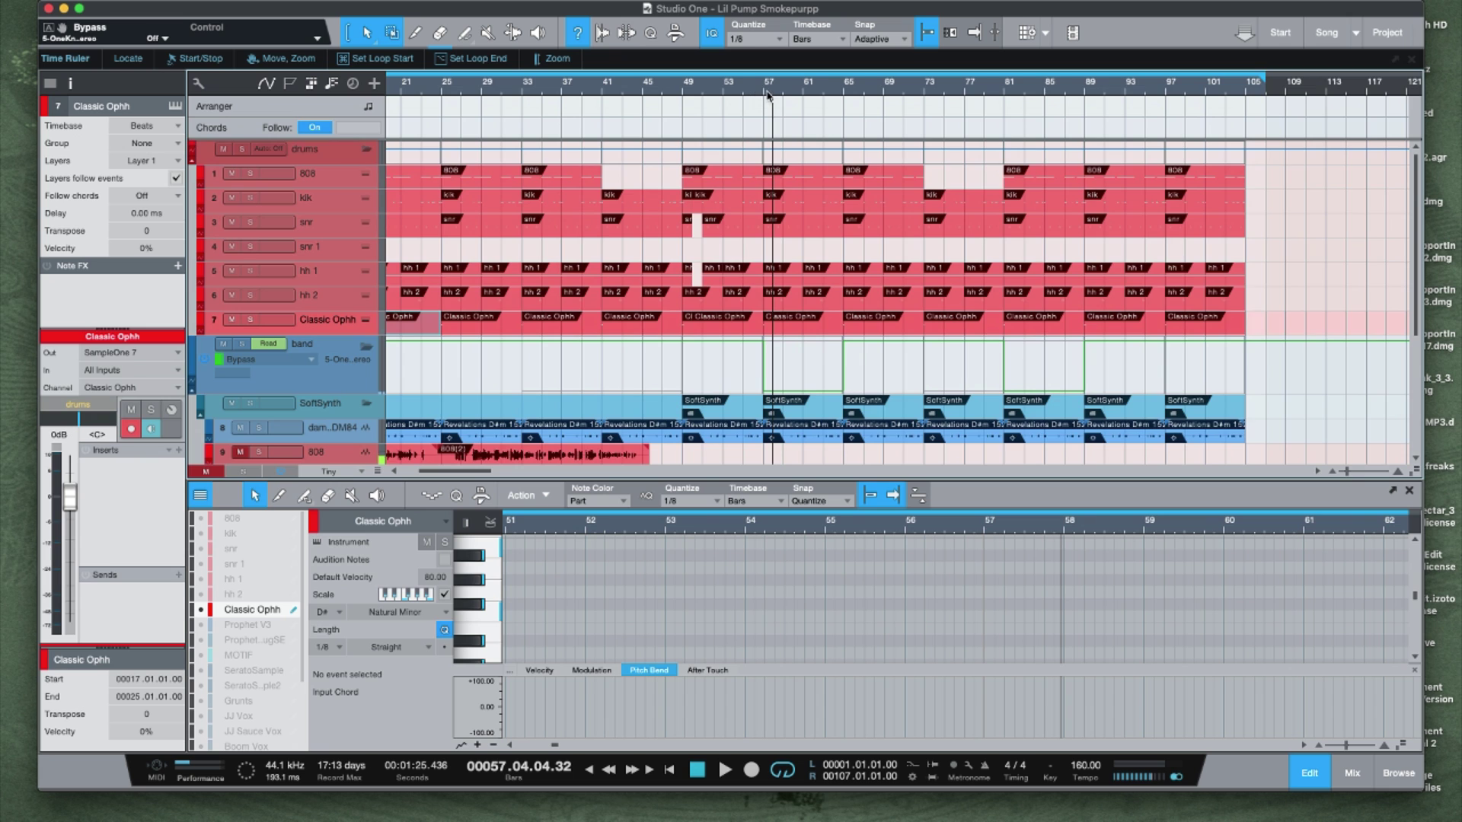
# - Play the mix from bar 56 into the filter section and open the band track's OneKnob Filter Stereo insert
pyautogui.scroll(5, 768, 93)
pyautogui.click(732, 89)
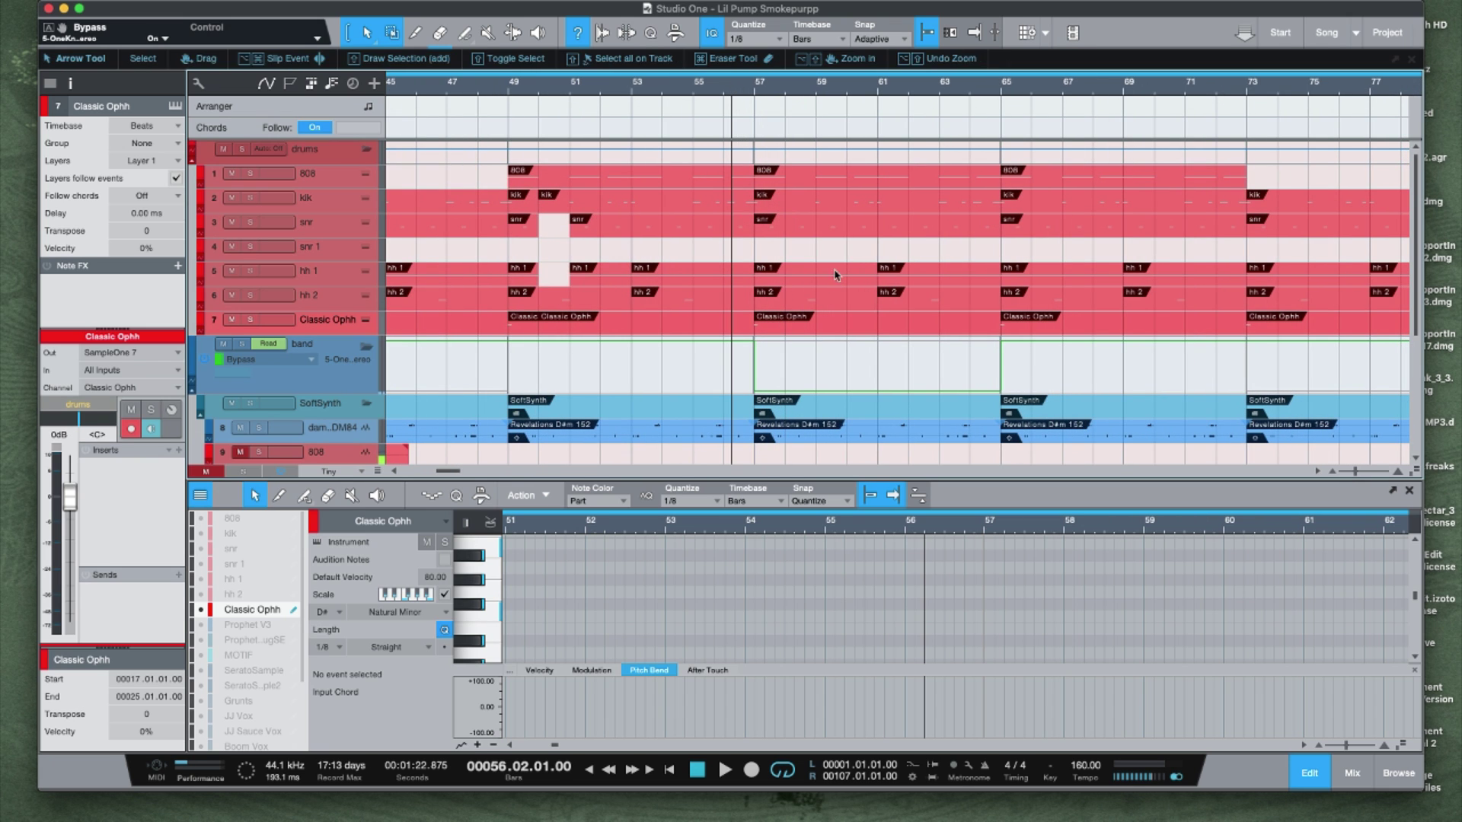
pyautogui.press('space')
pyautogui.click(321, 351)
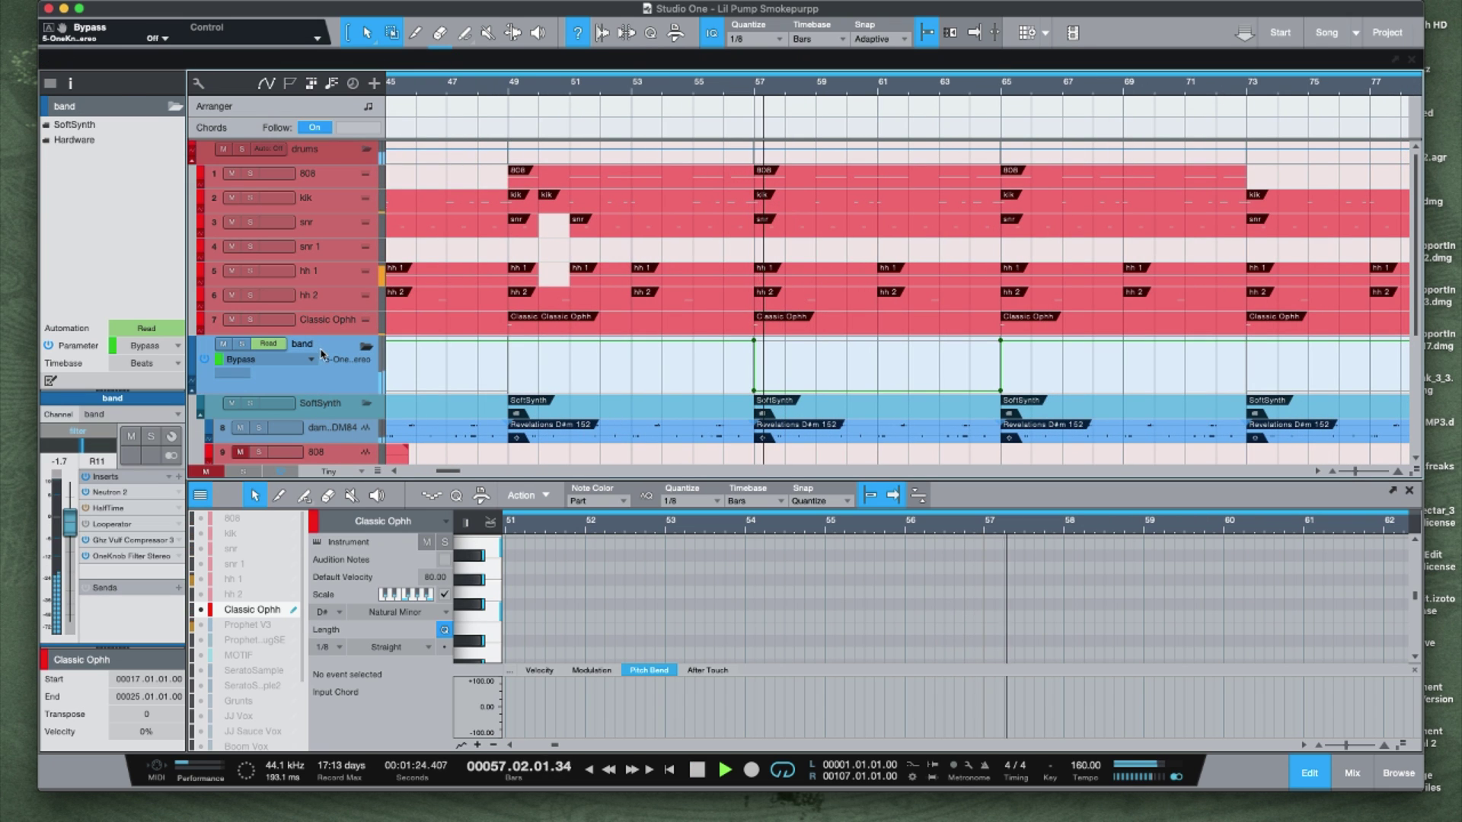
pyautogui.doubleClick(131, 556)
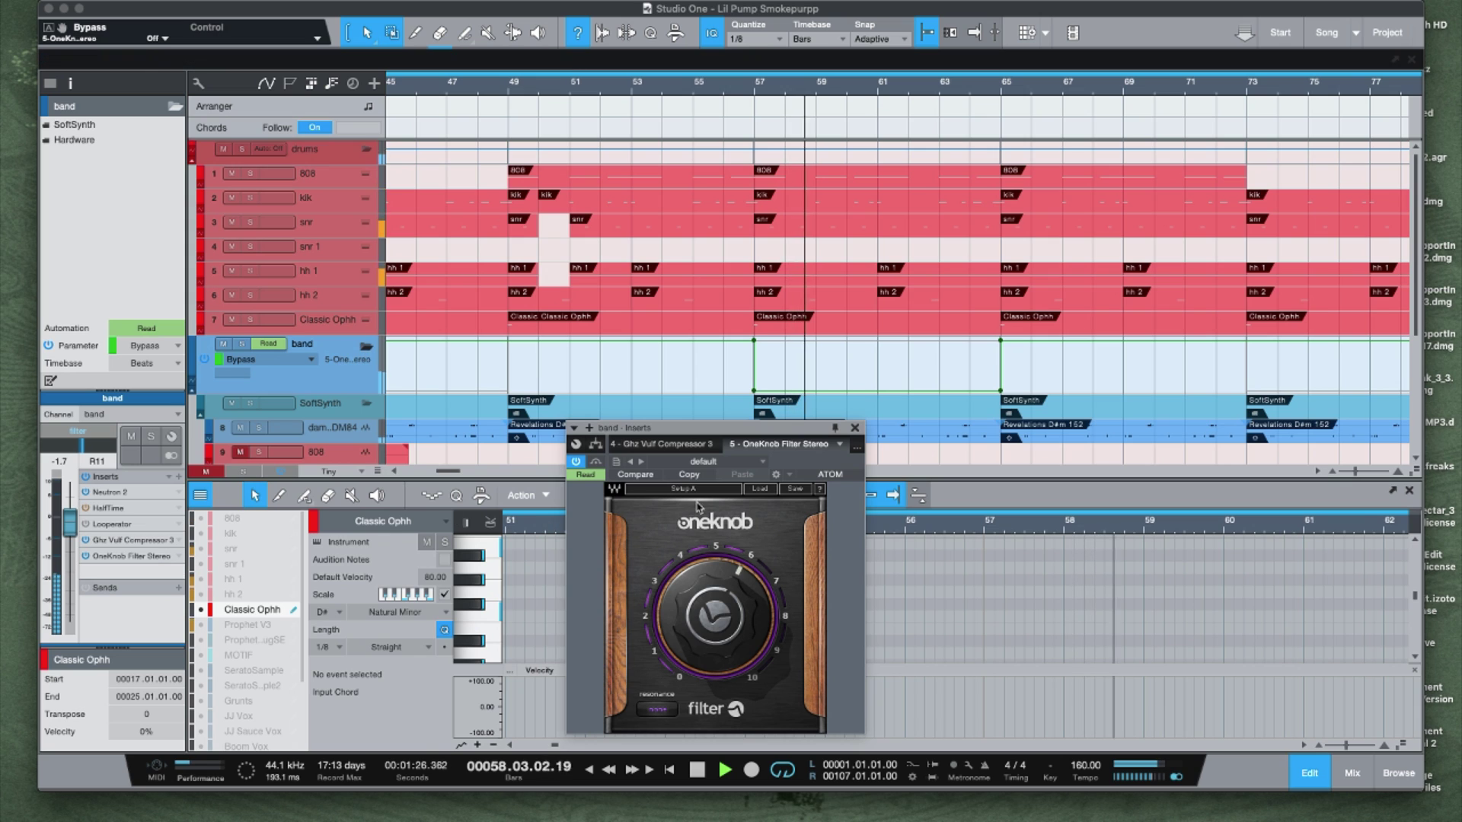
pyautogui.press('space')
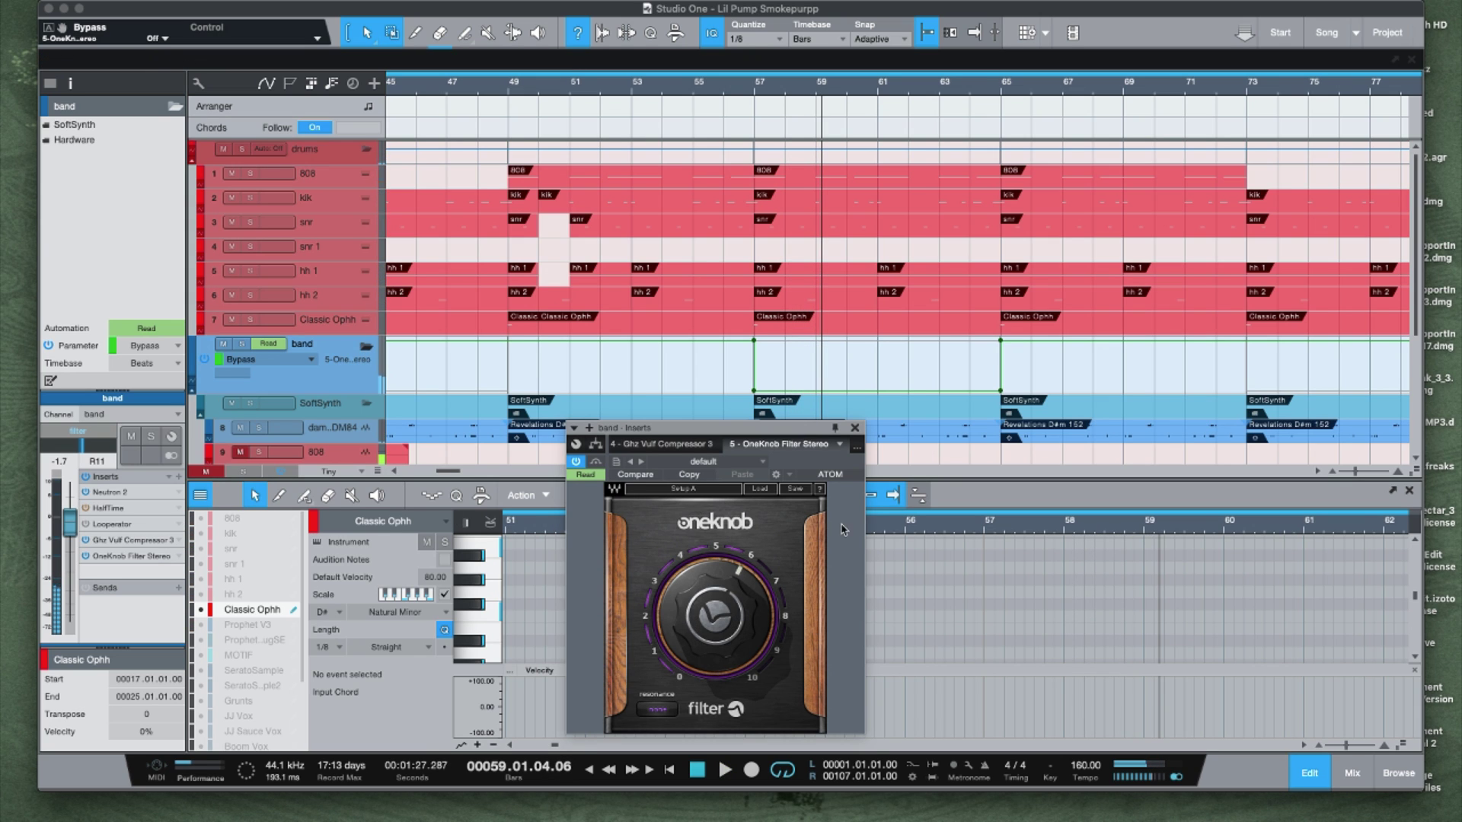
# - Replay the mix from bar 56 past the 808 drop at bar 73 with the OneKnob filter in view, and close the plug-in
pyautogui.click(728, 86)
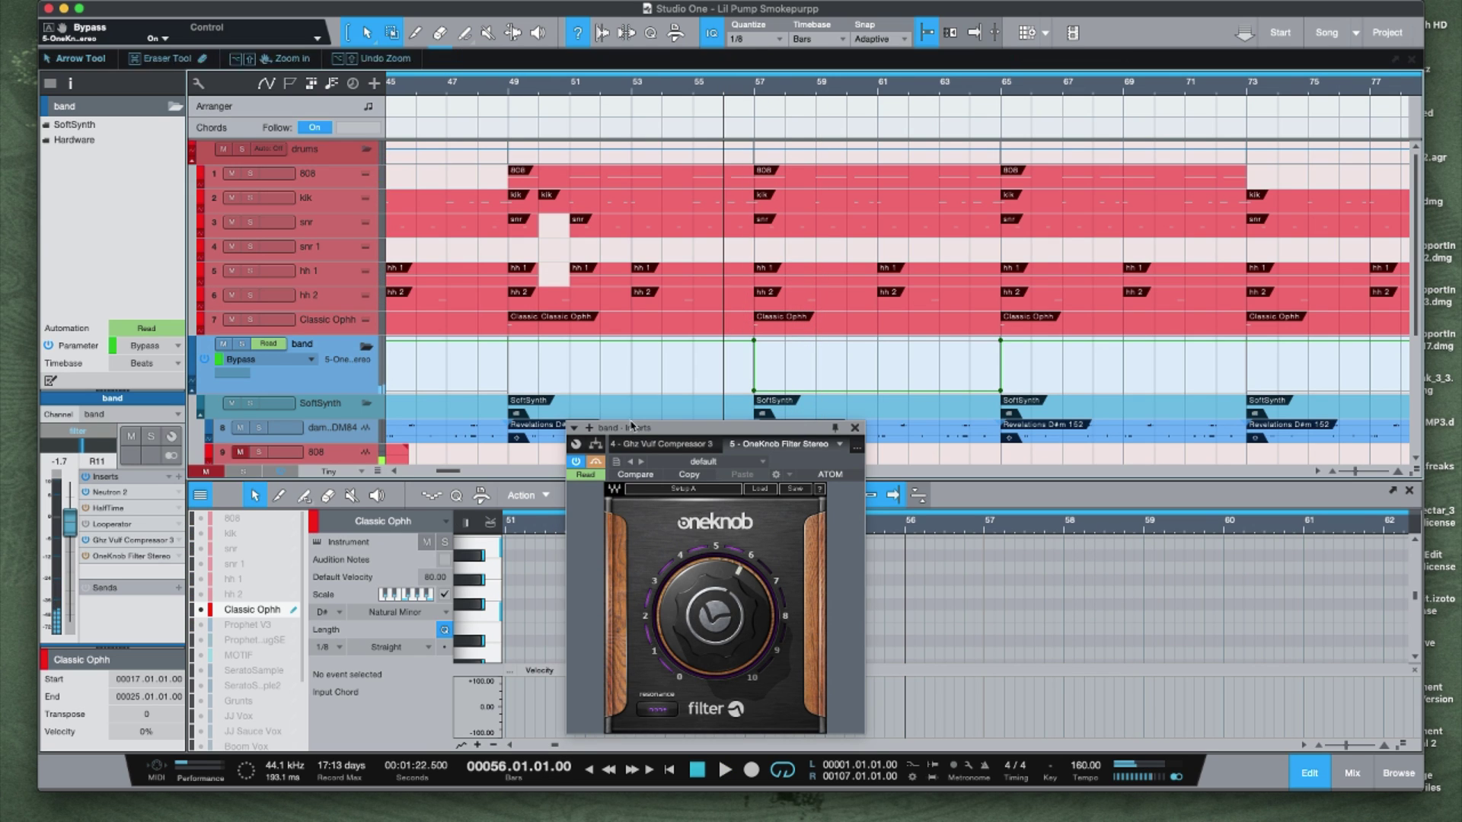
pyautogui.press('space')
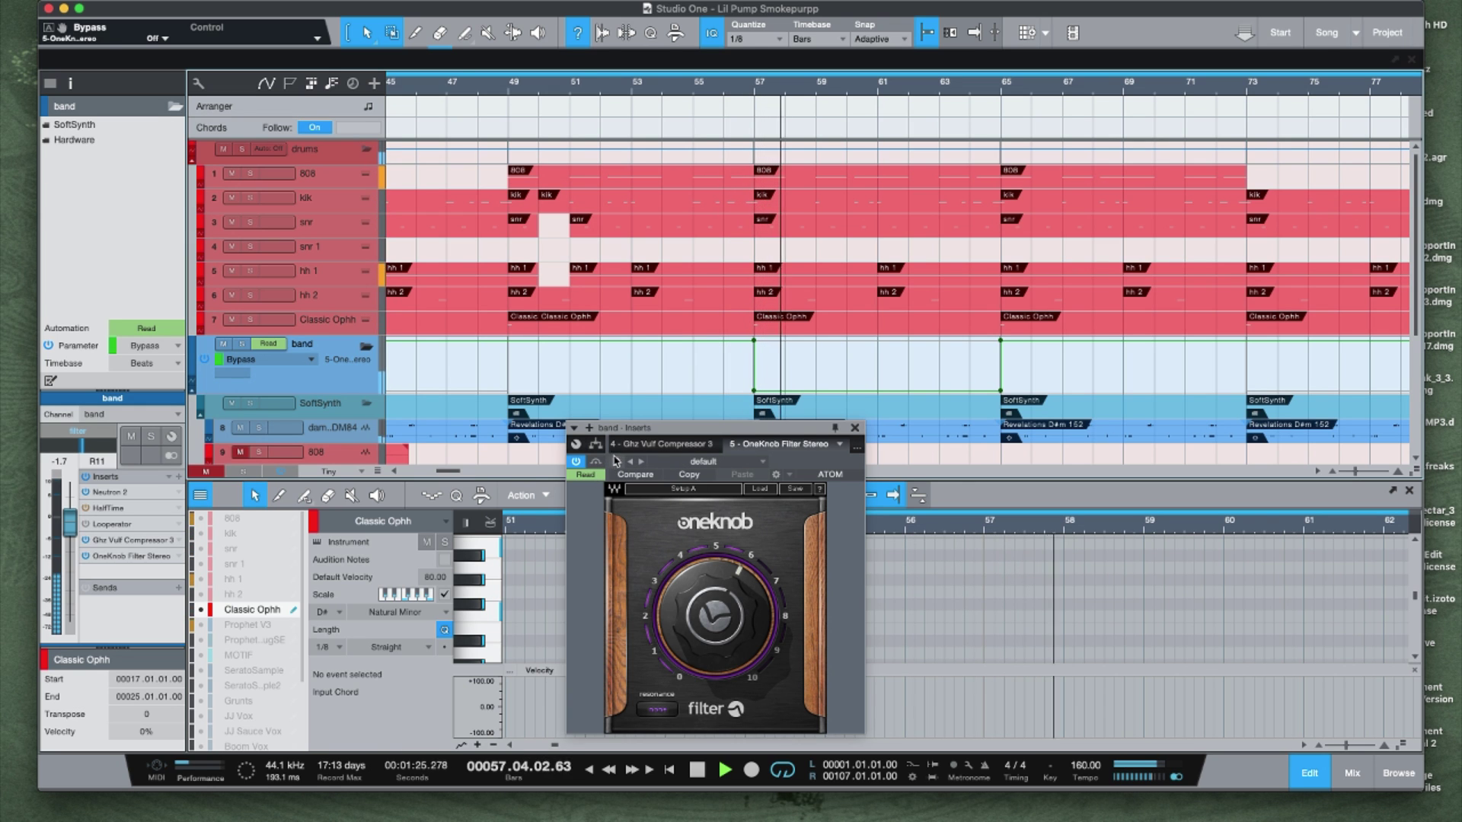
pyautogui.moveTo(1008, 87); pyautogui.dragTo(660, 80)
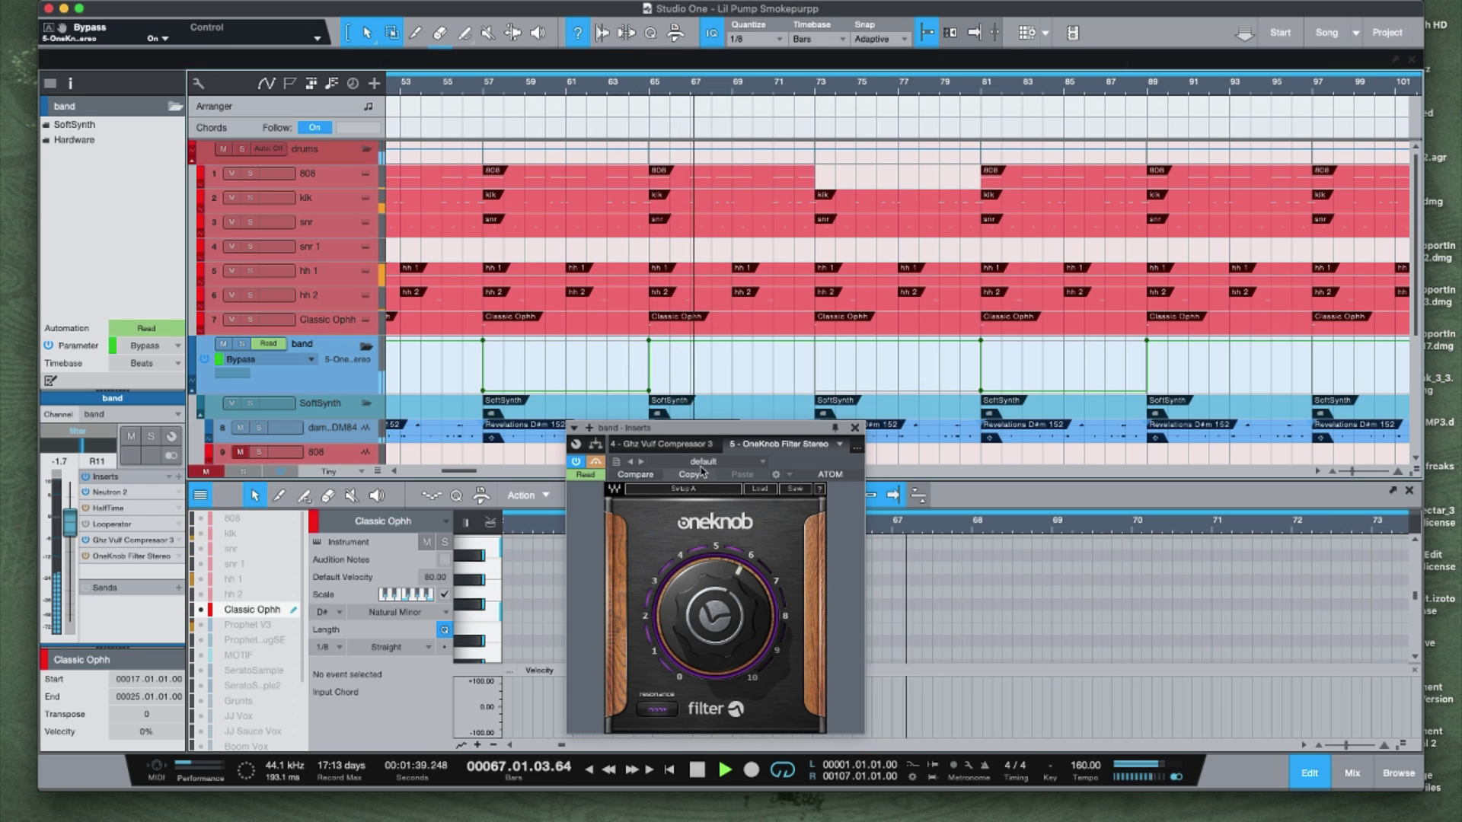
pyautogui.scroll(3, 802, 120)
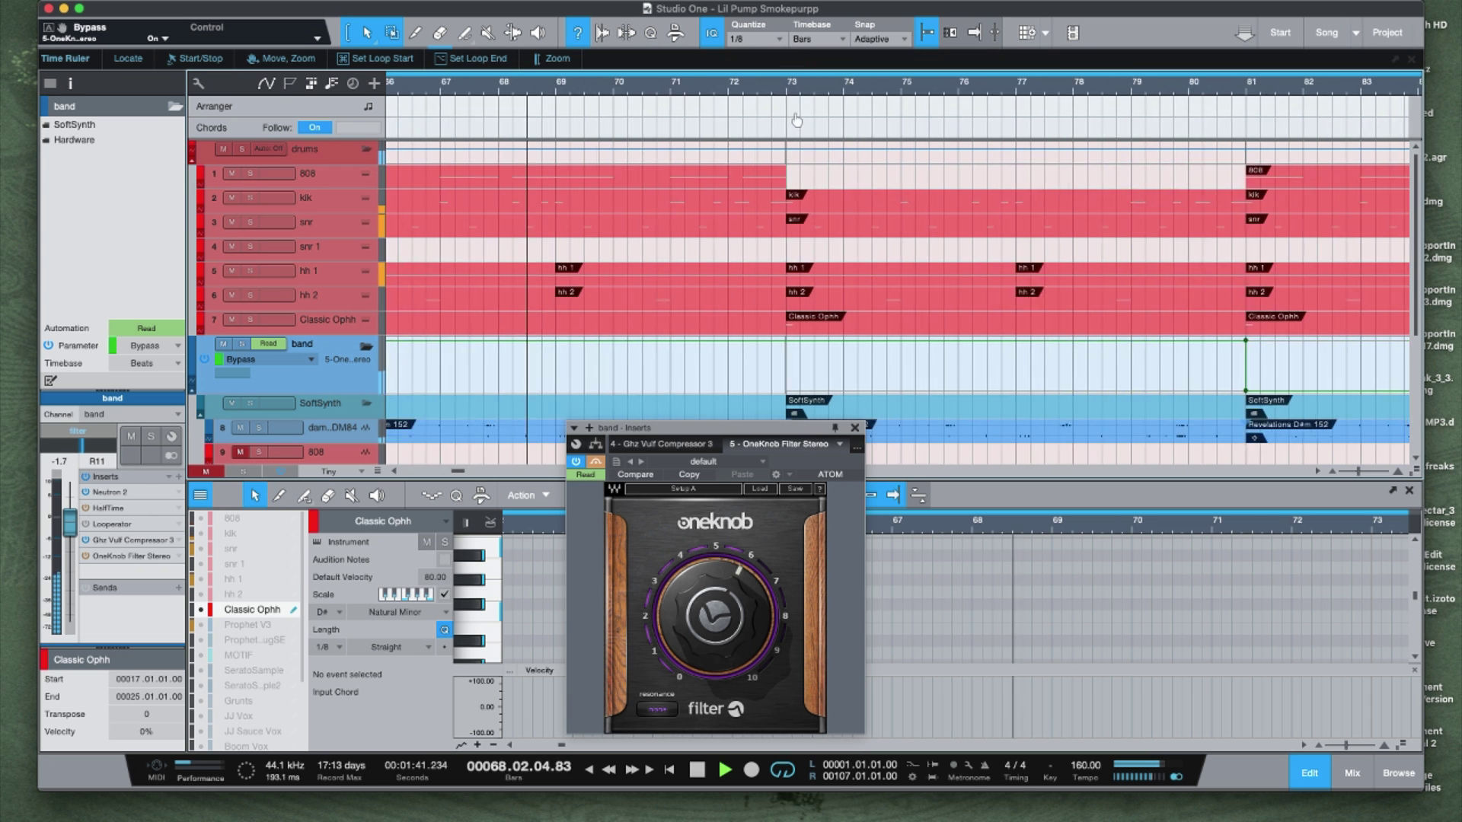
pyautogui.scroll(-5, 727, 87)
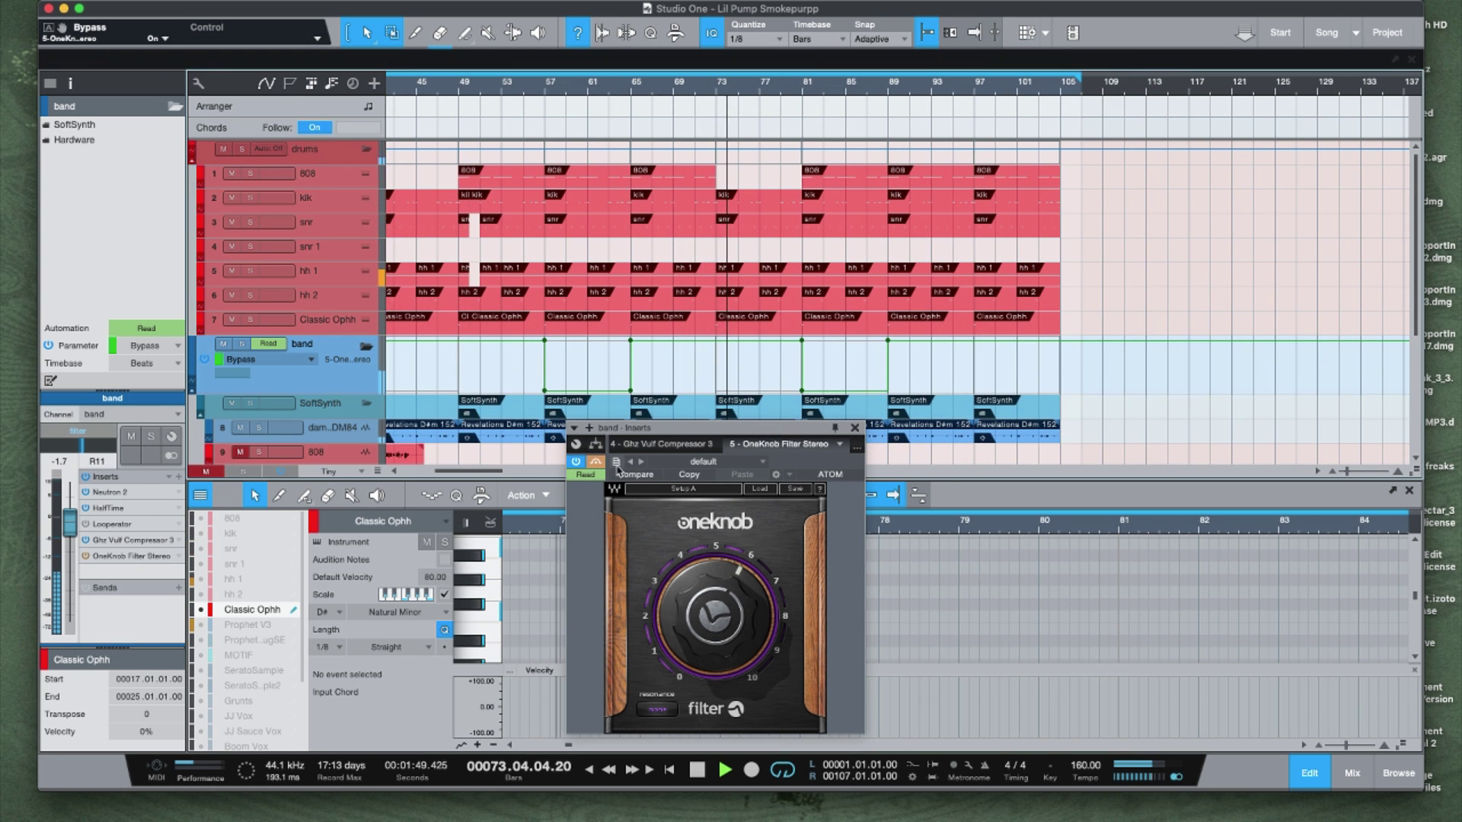
pyautogui.click(854, 428)
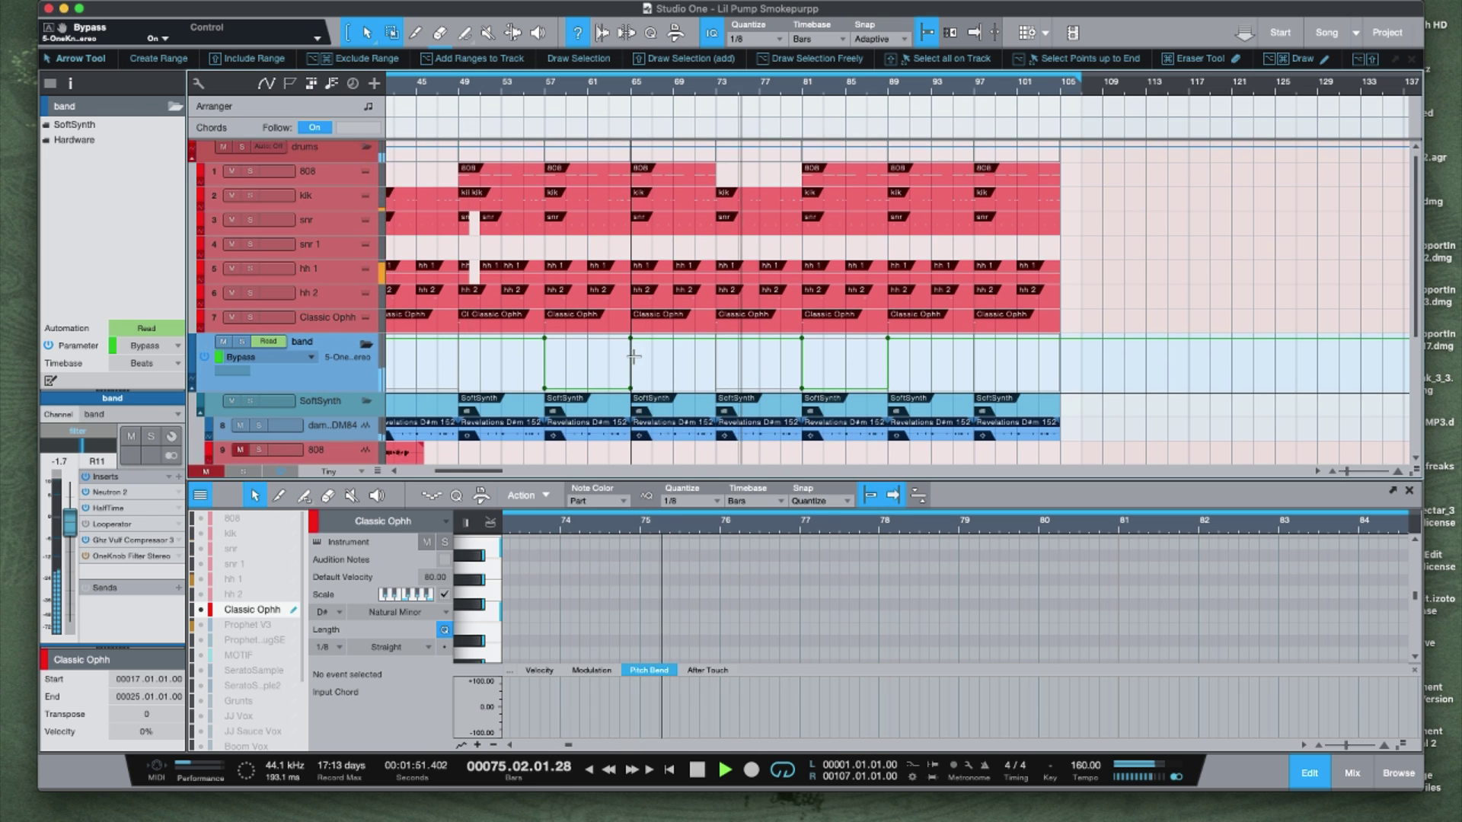
# - Reduce the track heights and zoom out the timeline to view the full arrangement while playing on to bar 83
pyautogui.scroll(-4, 634, 357)
pyautogui.scroll(3, 646, 346)
pyautogui.scroll(-2, 653, 345)
pyautogui.scroll(-2, 653, 346)
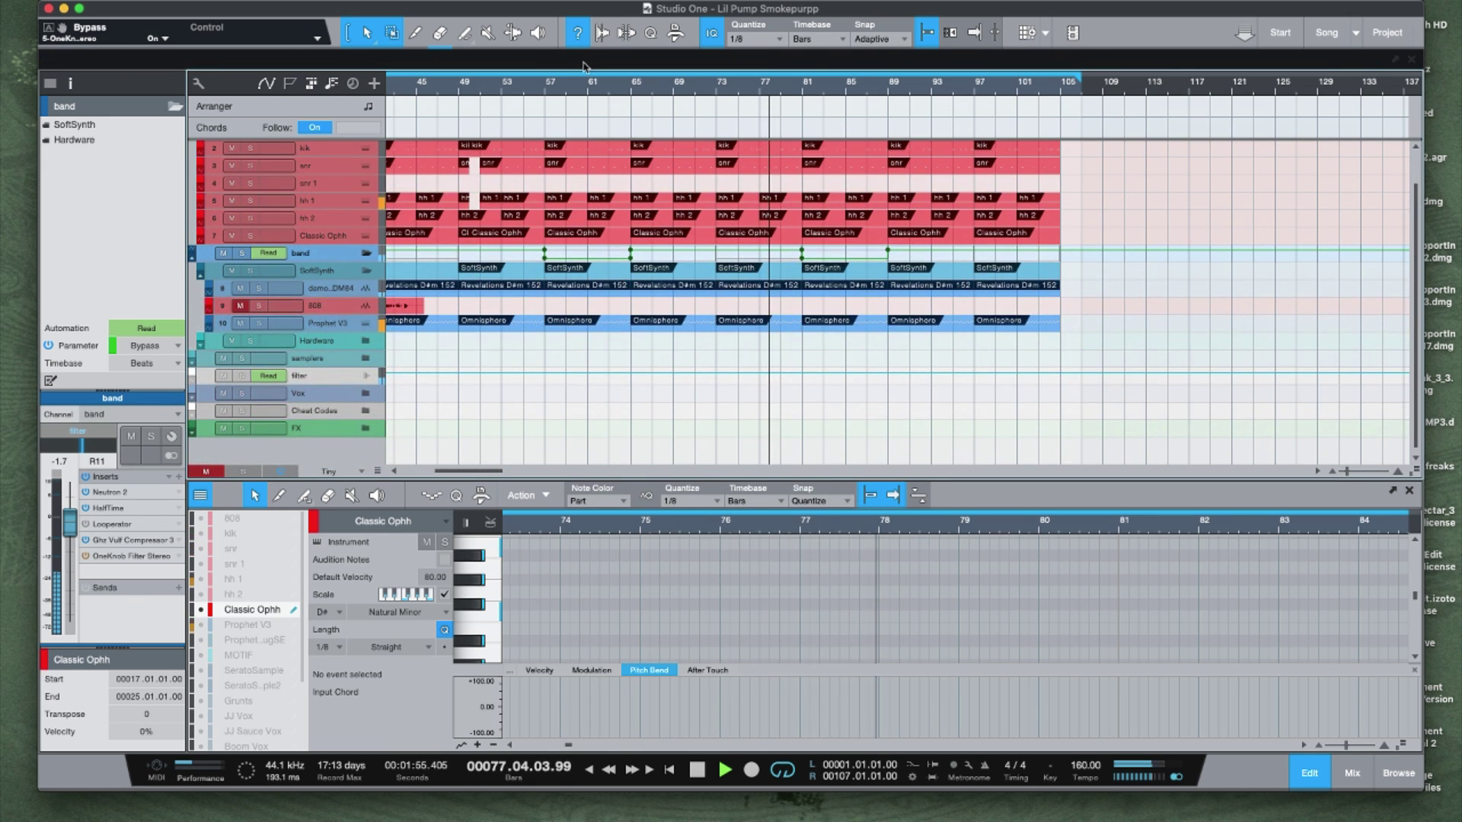
pyautogui.scroll(-5, 619, 74)
pyautogui.scroll(-2, 619, 74)
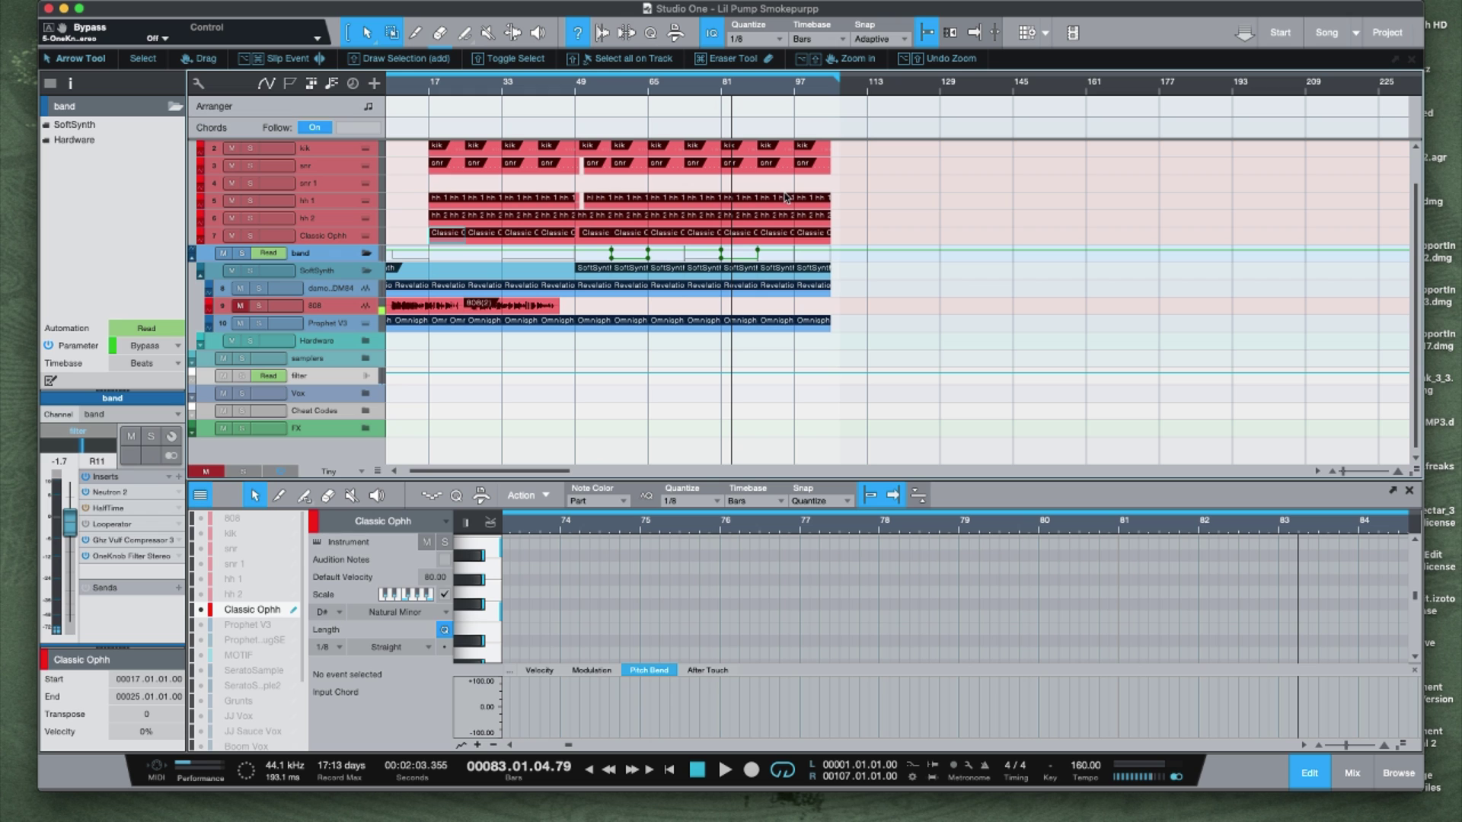
# - Open the Revelations D#m 152 and Omnisphere events at bar 73 in the editor, and enlarge it to show the Omnisphere notes
pyautogui.click(704, 287)
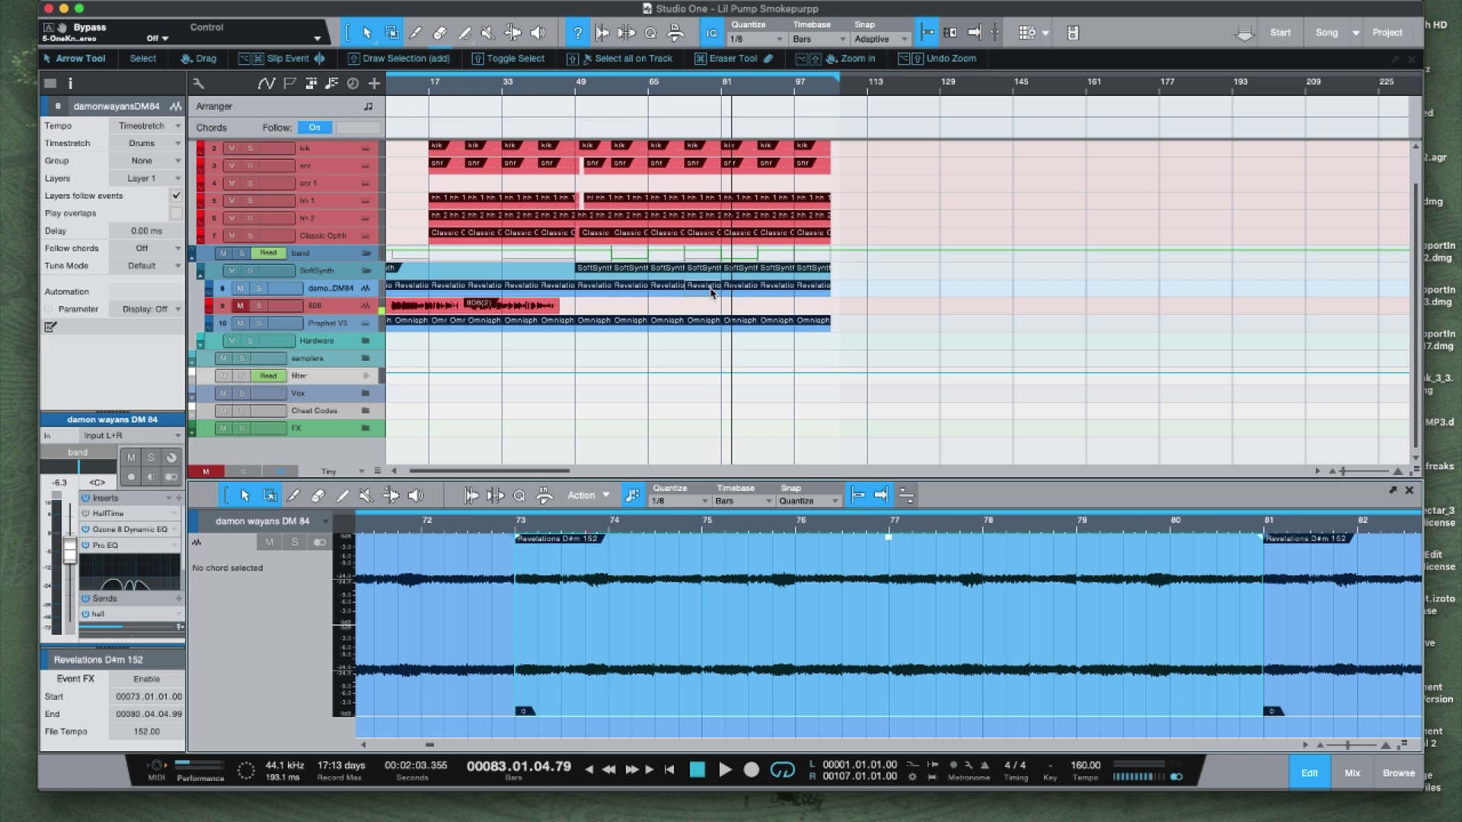
pyautogui.click(706, 319)
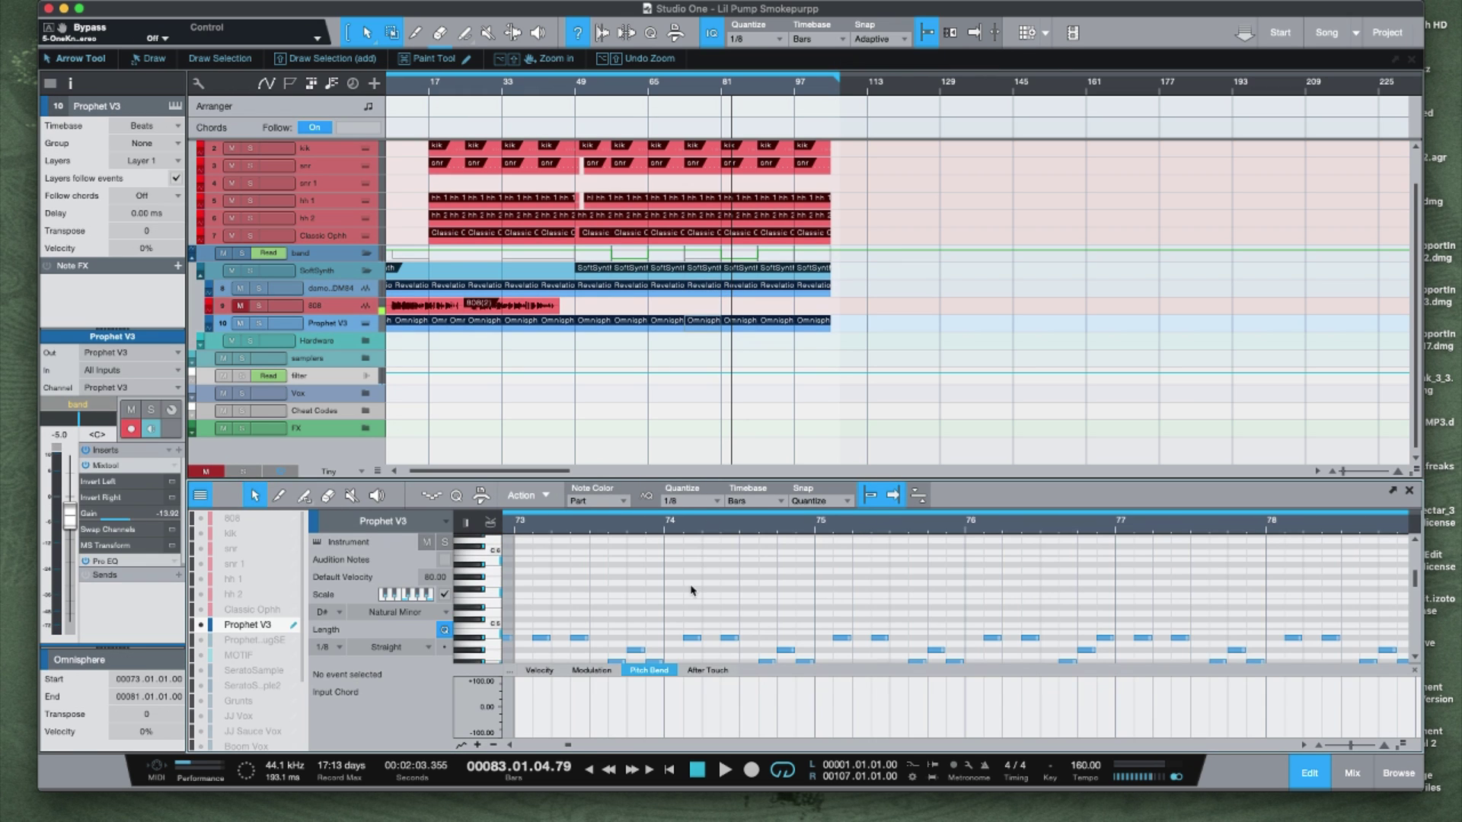
pyautogui.scroll(-1, 691, 591)
pyautogui.moveTo(702, 480); pyautogui.dragTo(702, 440)
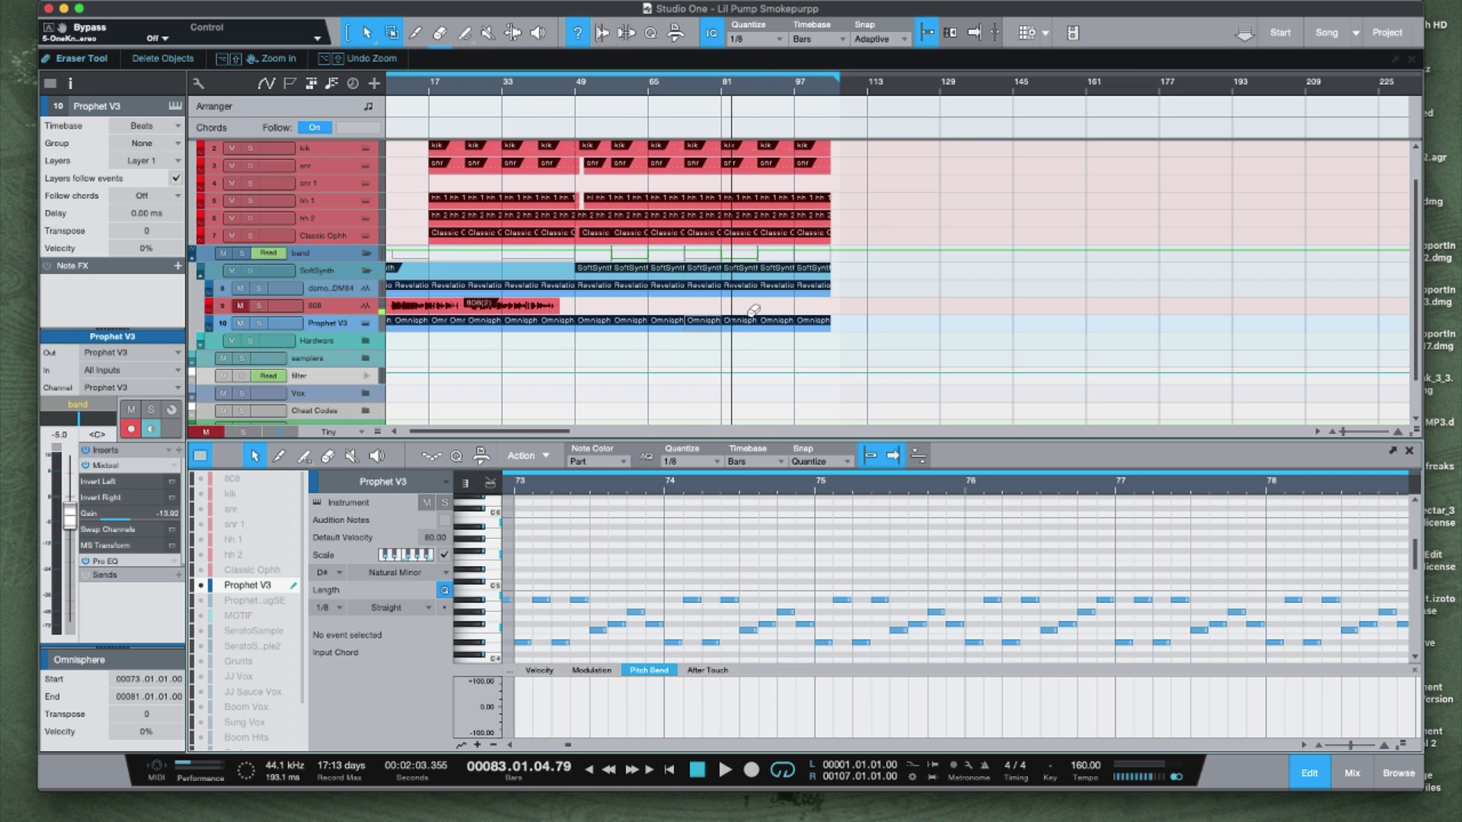
# - Enlarge the track heights and widen the timeline to examine the Prophet V3 track's Omnisphere events
pyautogui.scroll(-1, 753, 310)
pyautogui.scroll(3, 754, 311)
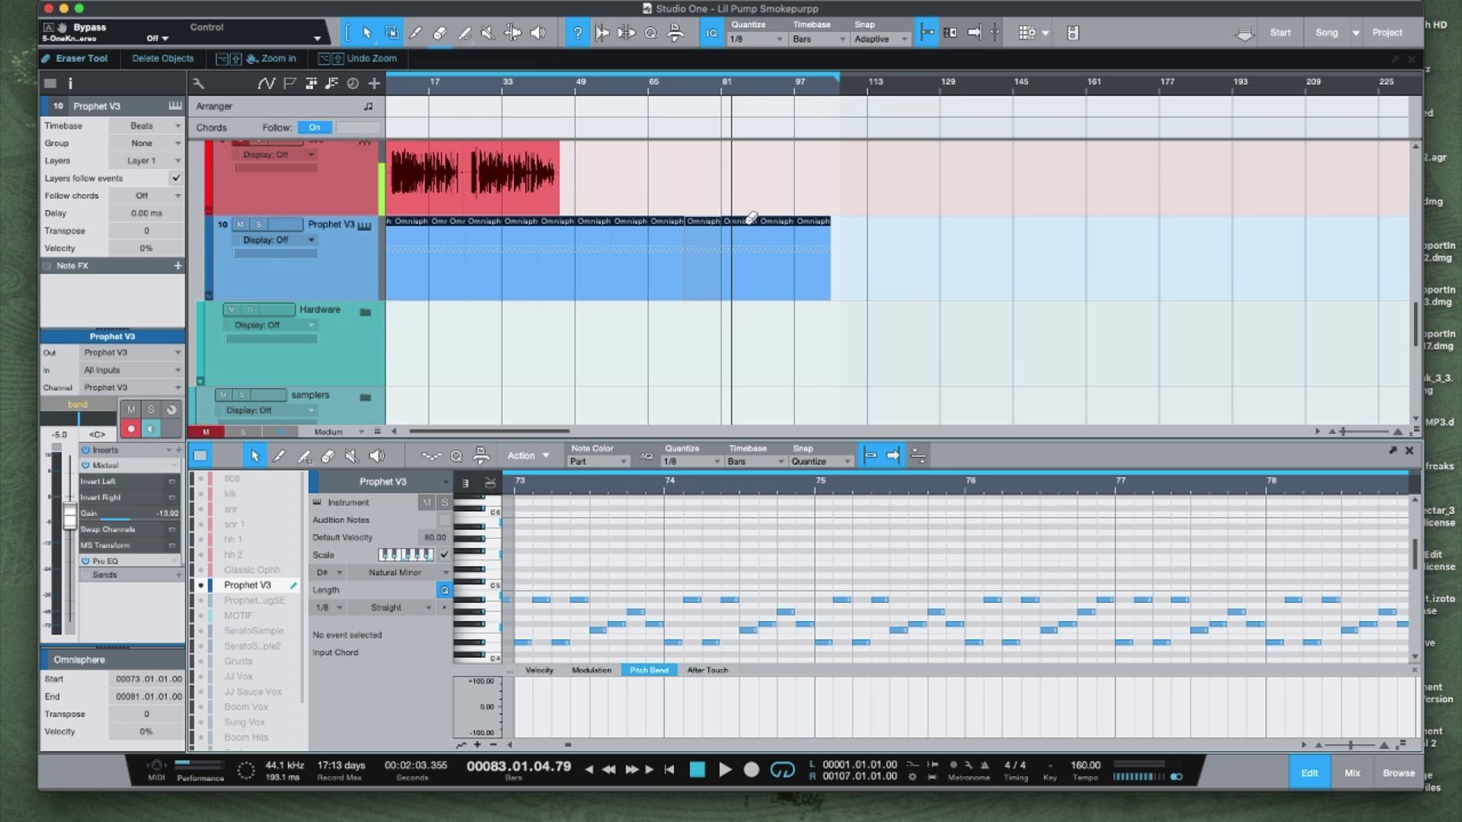
pyautogui.moveTo(719, 90); pyautogui.dragTo(808, 107)
pyautogui.scroll(-2, 859, 335)
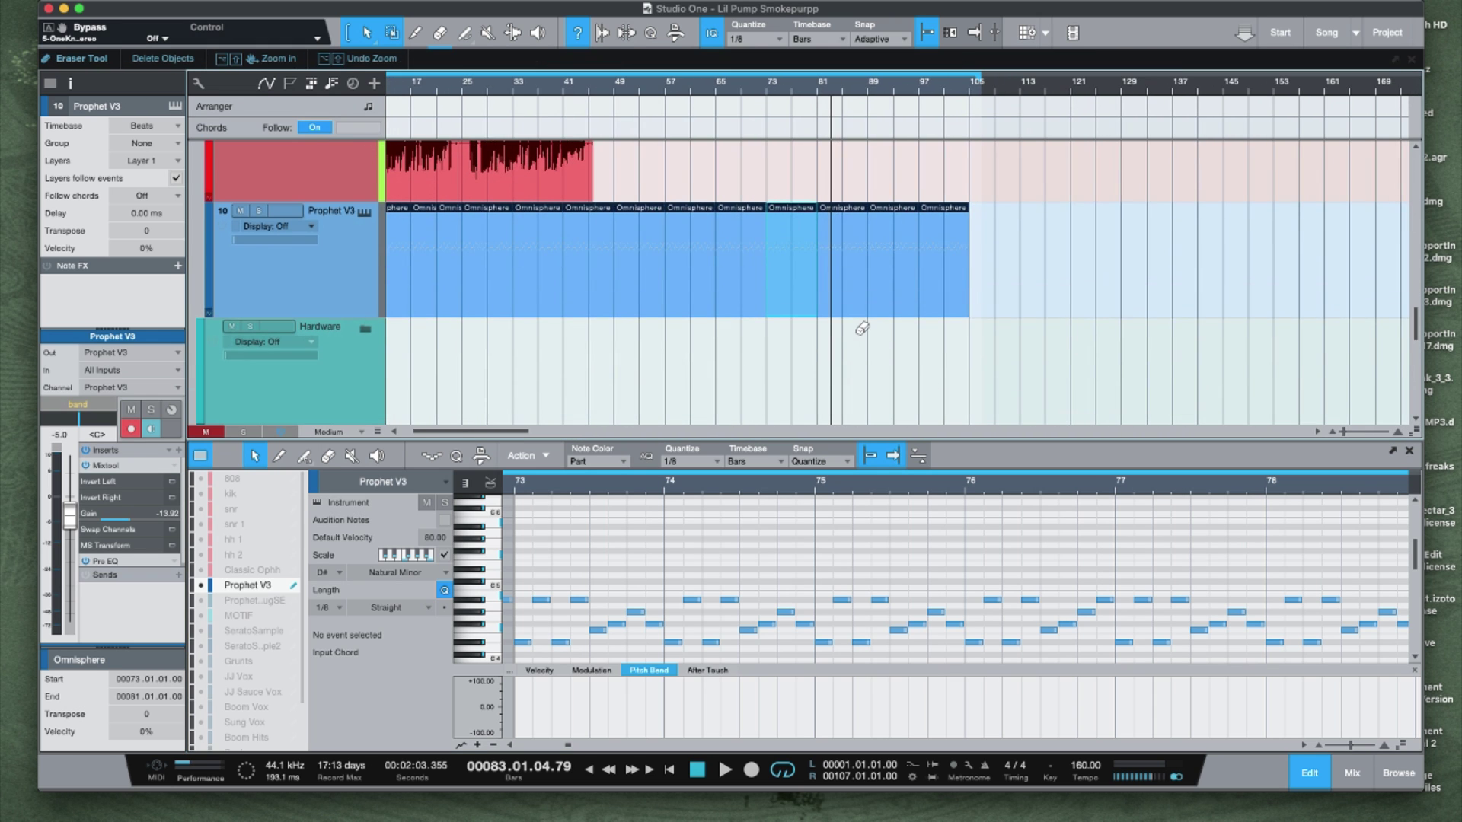
# - Examine the arrangement's drum gaps around bars 41, 49 and 73 and the filter automation on the band track
pyautogui.scroll(4, 859, 340)
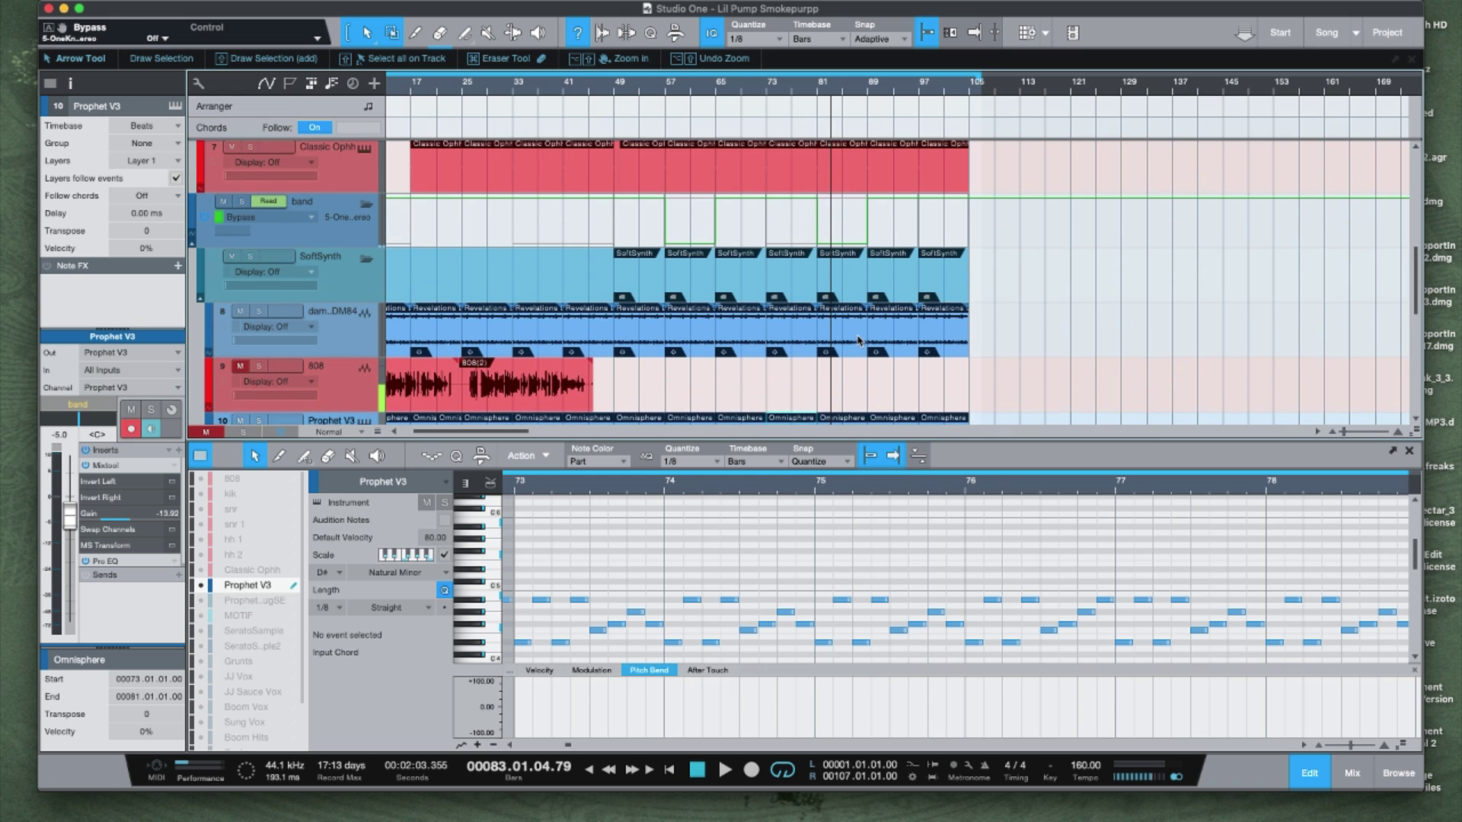
pyautogui.scroll(1, 860, 335)
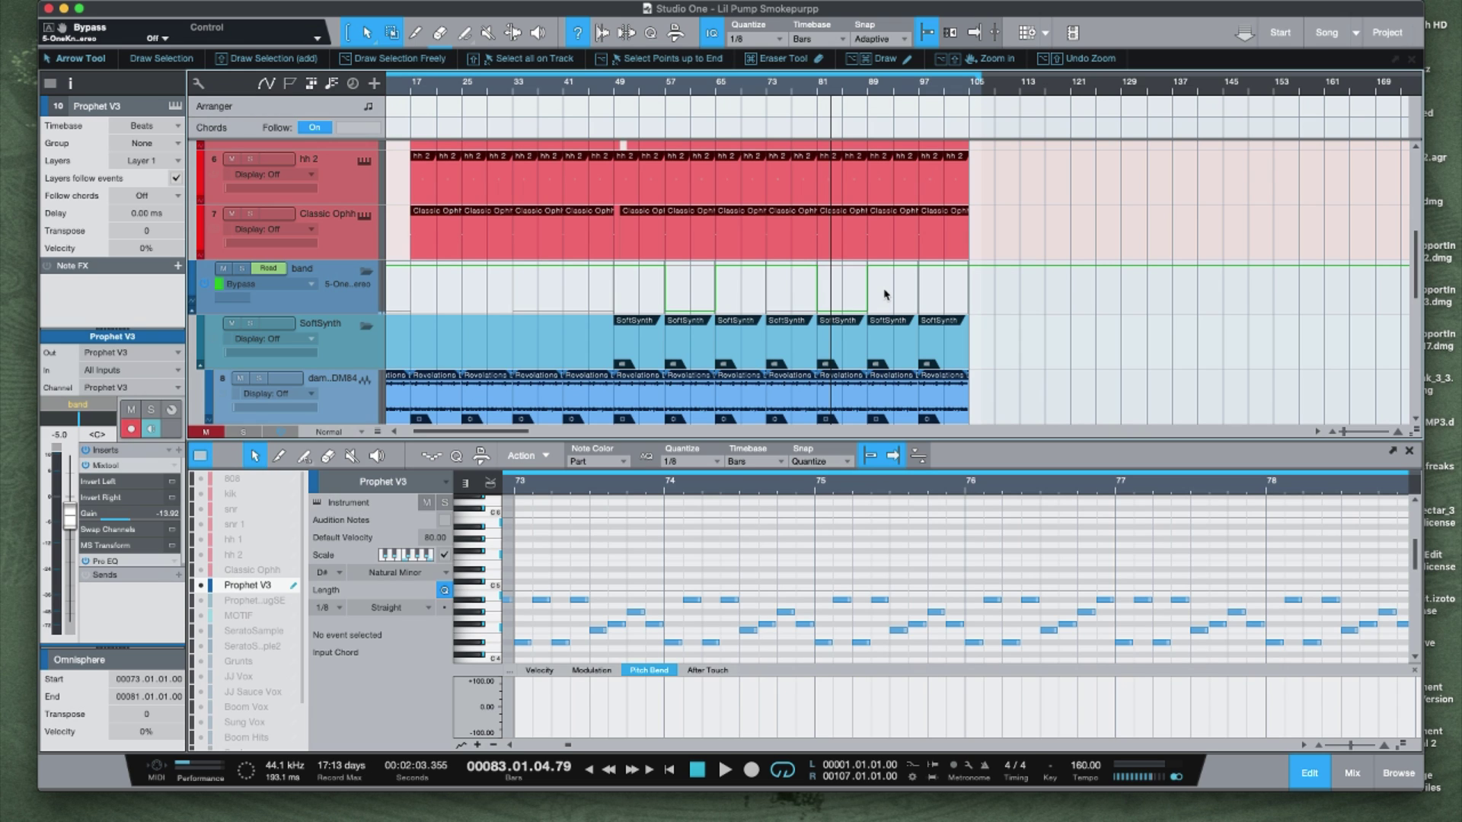
pyautogui.scroll(1, 883, 294)
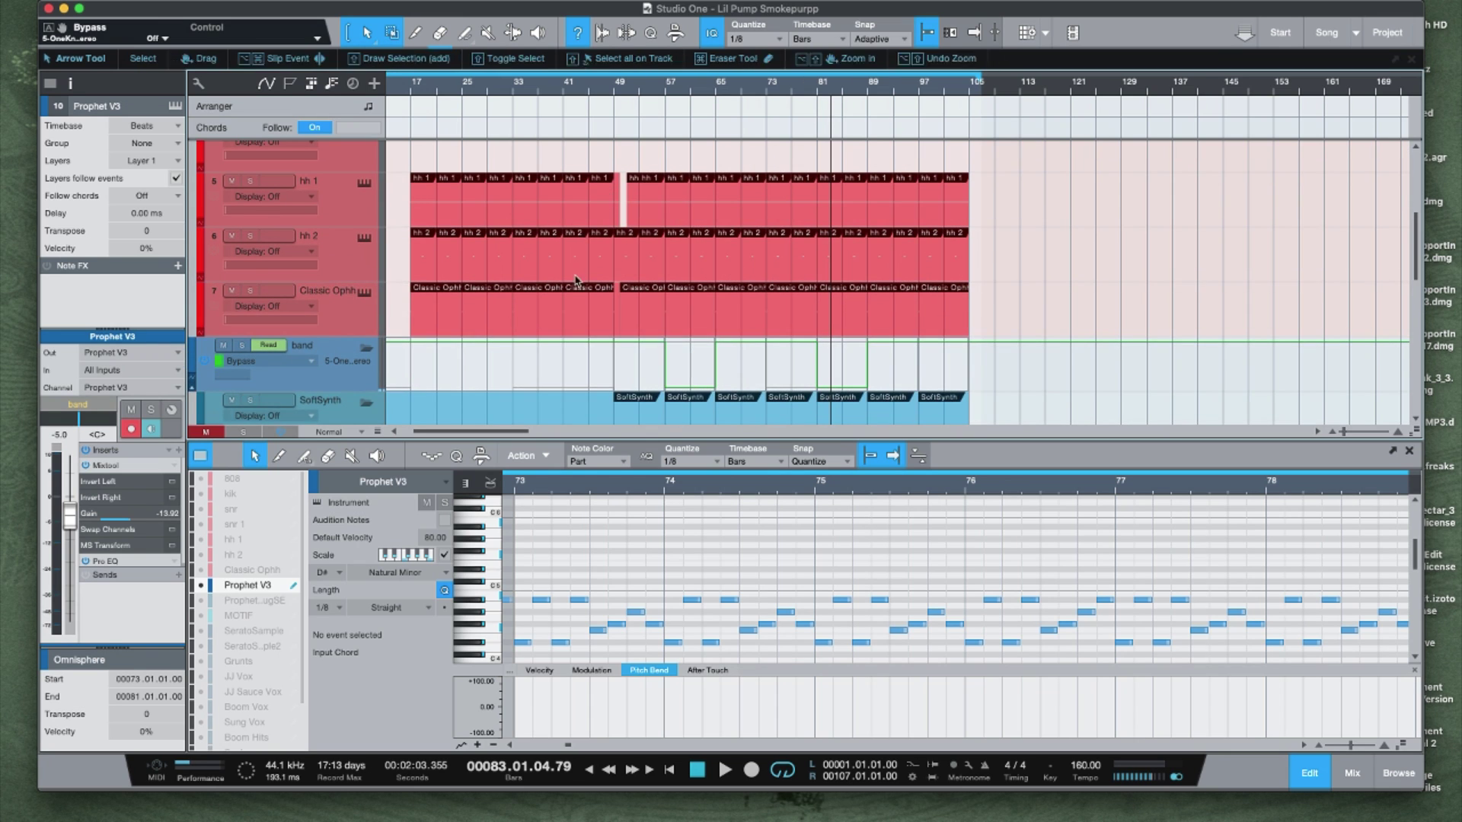
pyautogui.scroll(3, 573, 272)
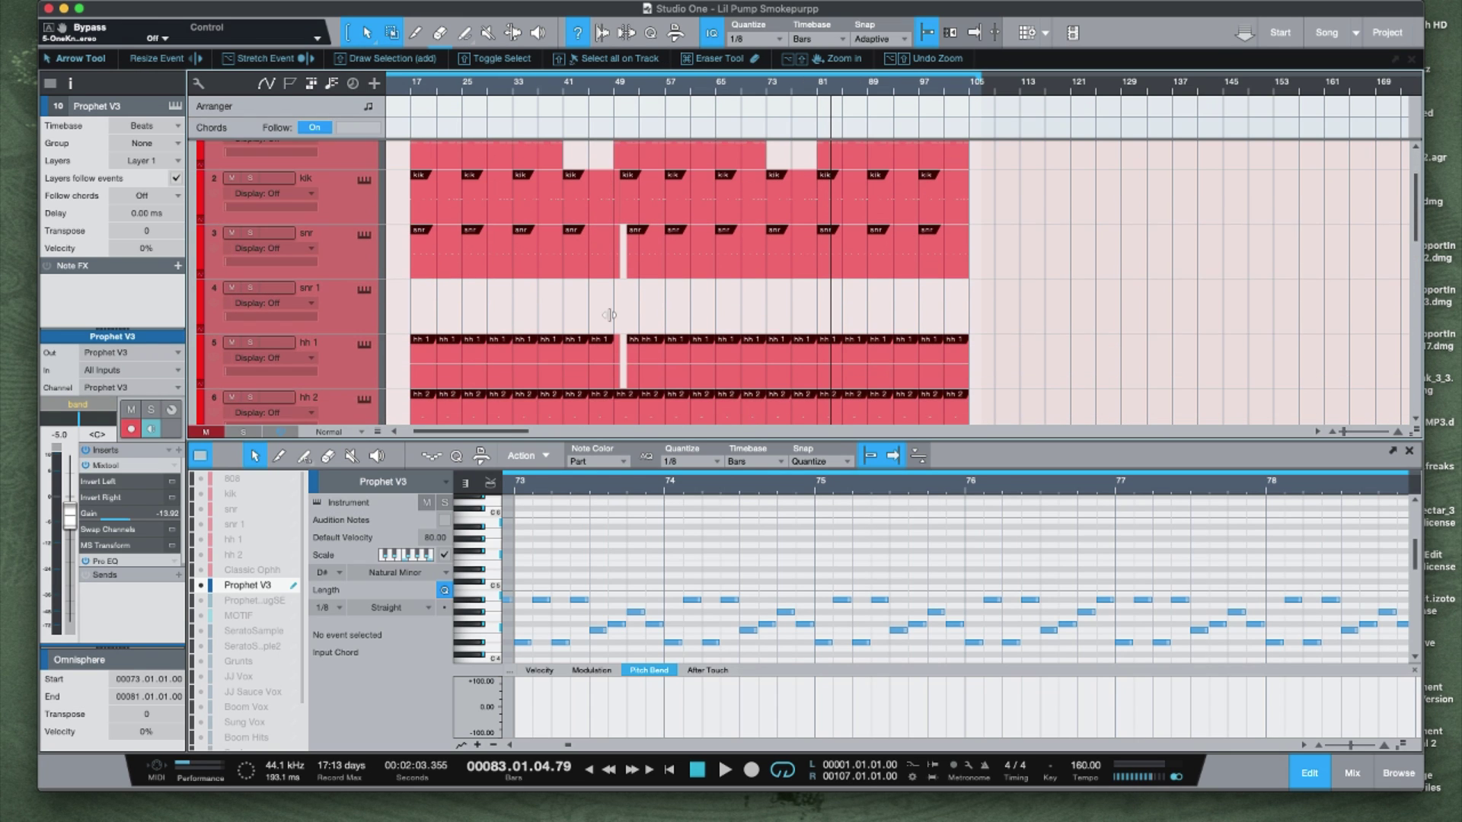
pyautogui.scroll(-1, 609, 315)
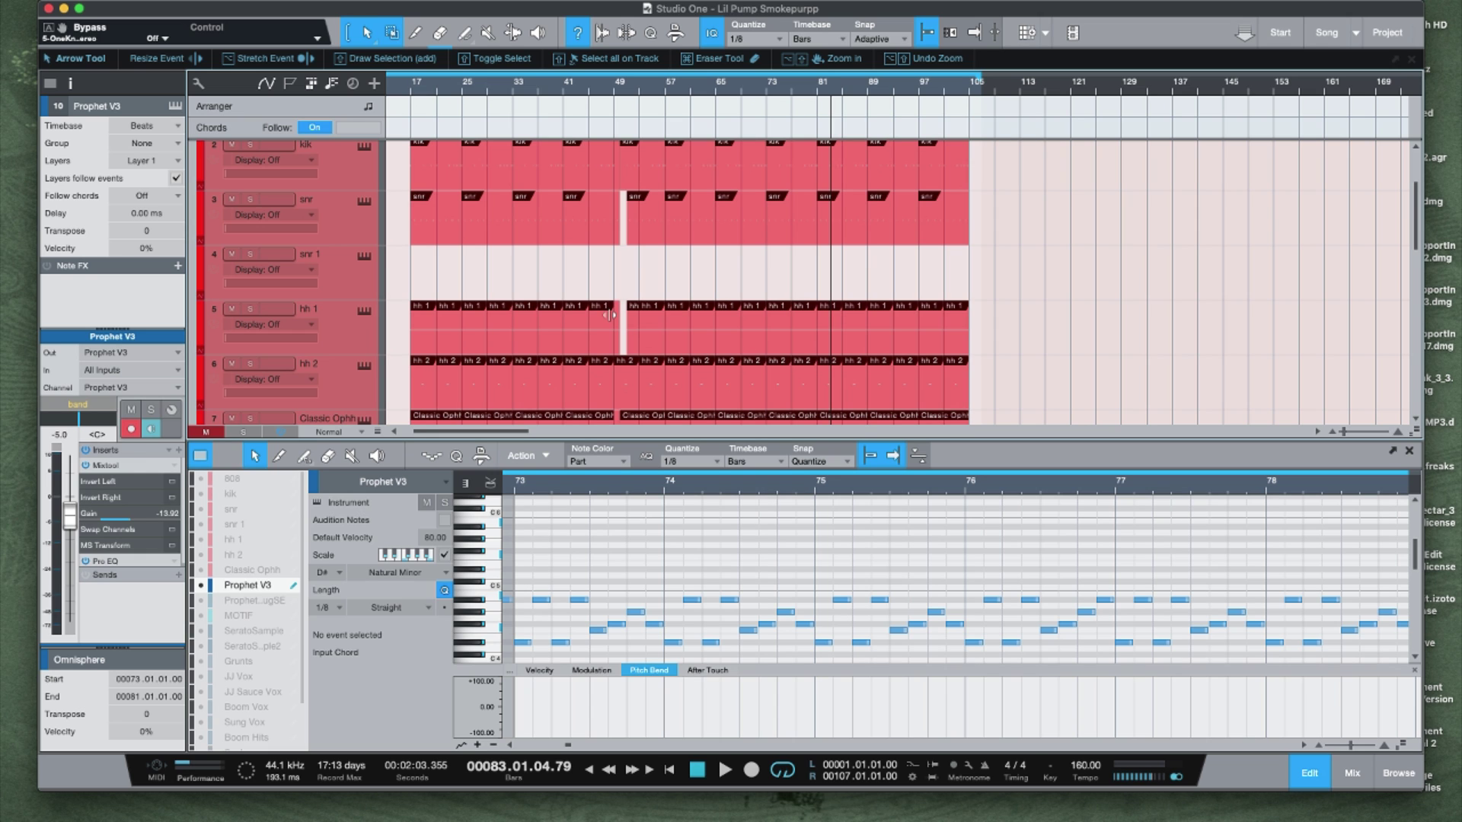
pyautogui.scroll(2, 609, 315)
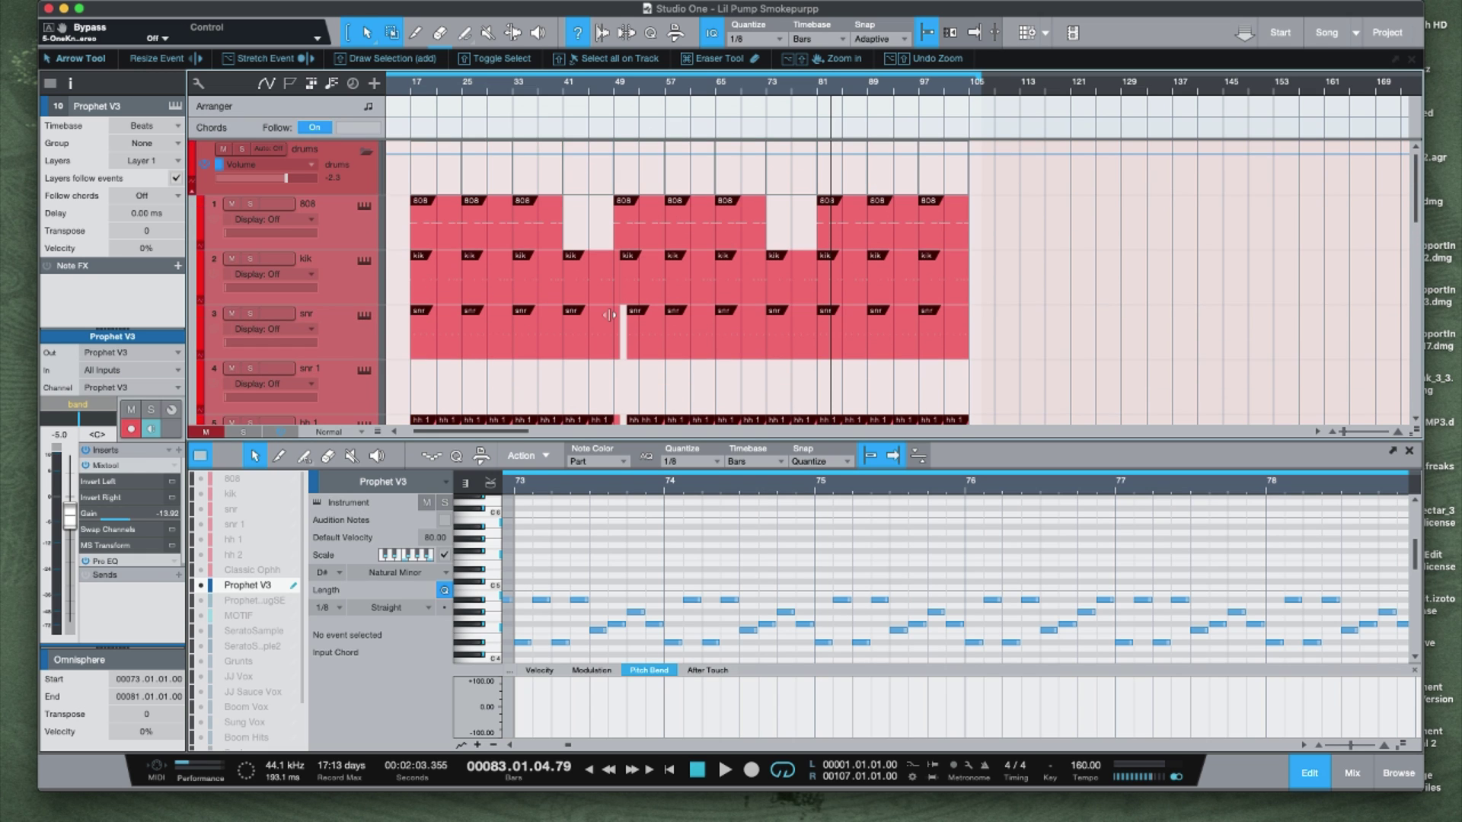
pyautogui.scroll(-2, 609, 314)
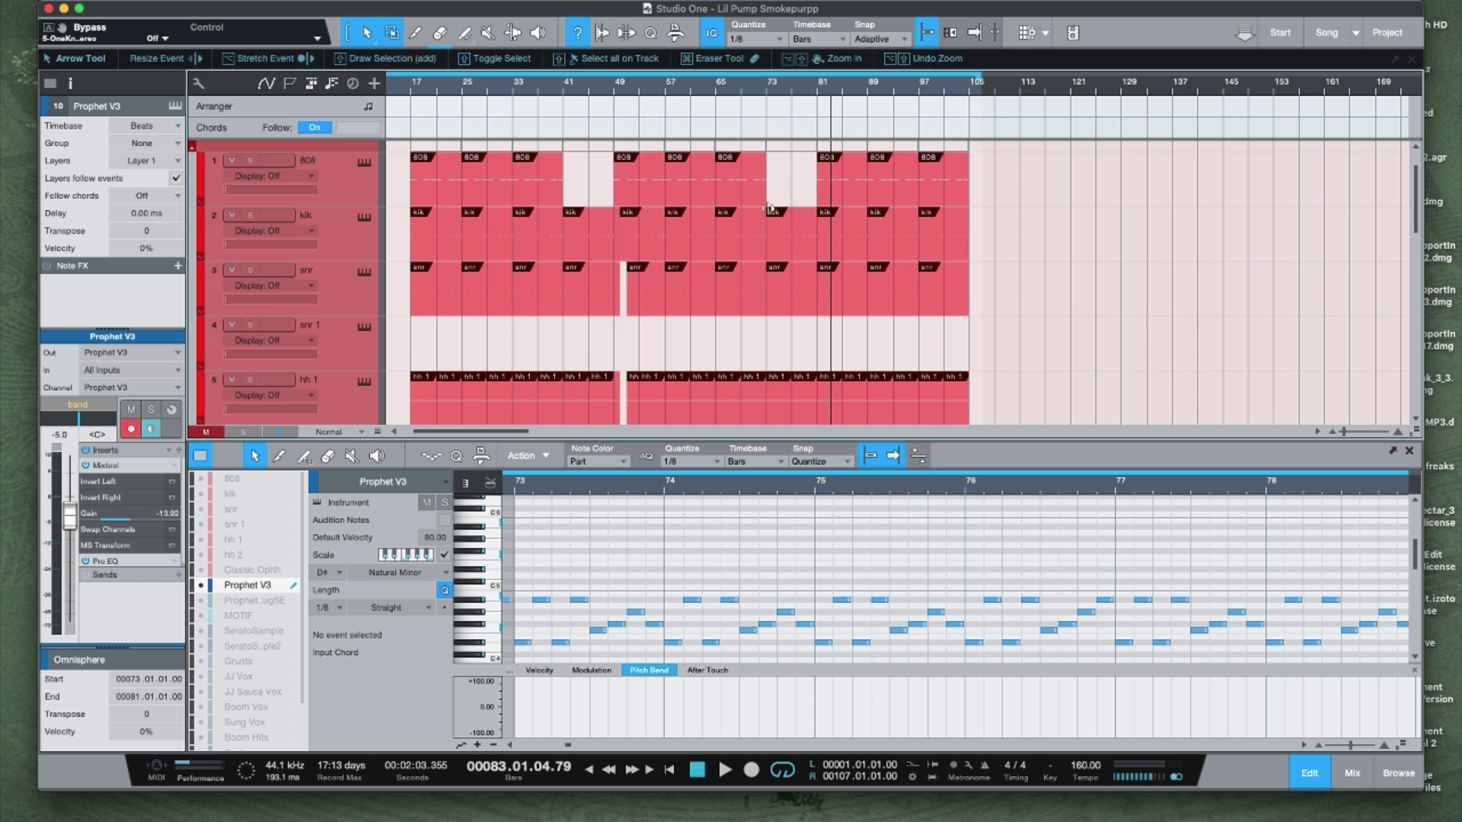
pyautogui.scroll(-4, 731, 304)
pyautogui.scroll(-2, 701, 346)
pyautogui.scroll(-1, 695, 358)
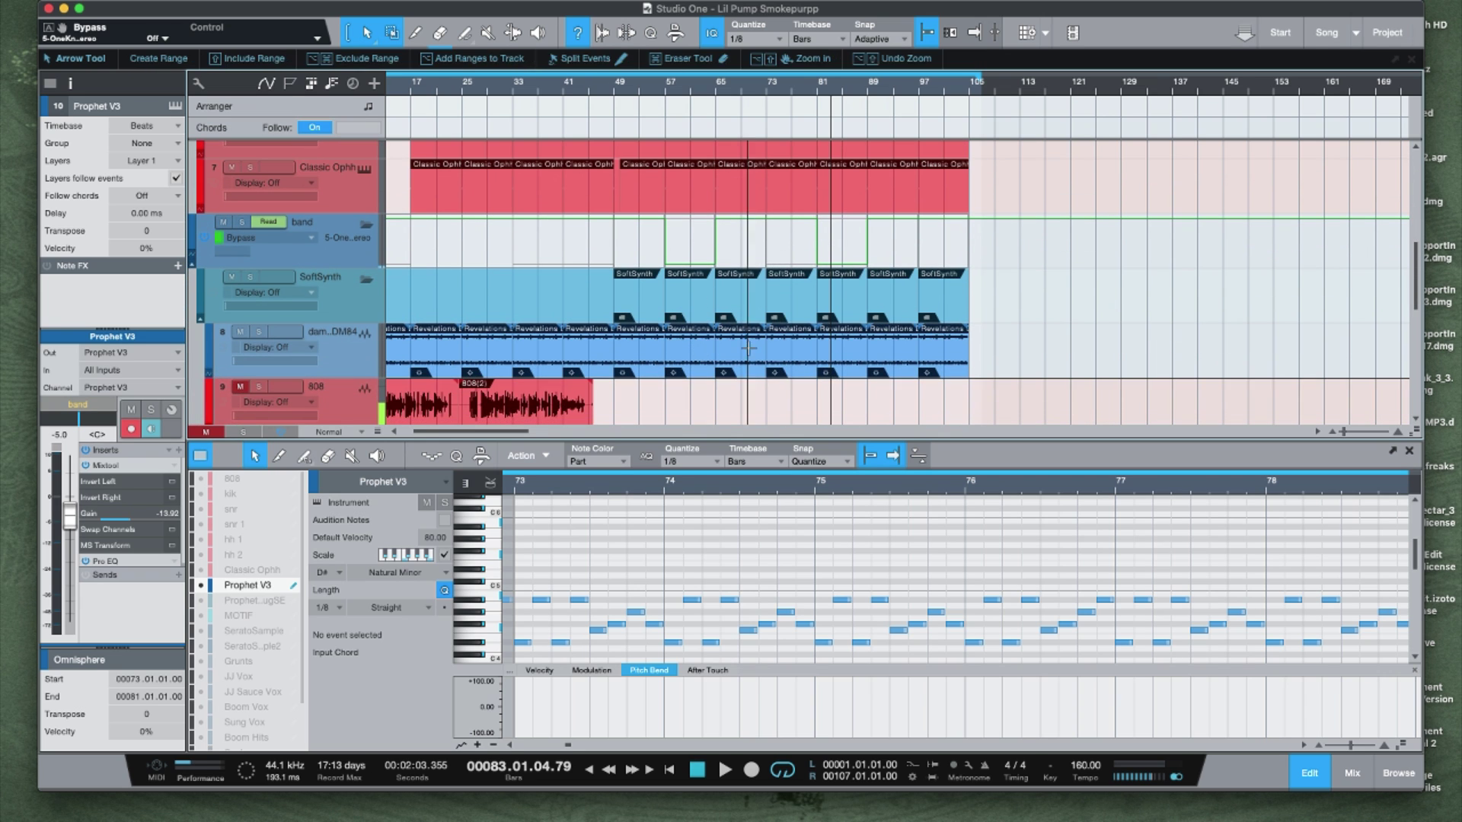